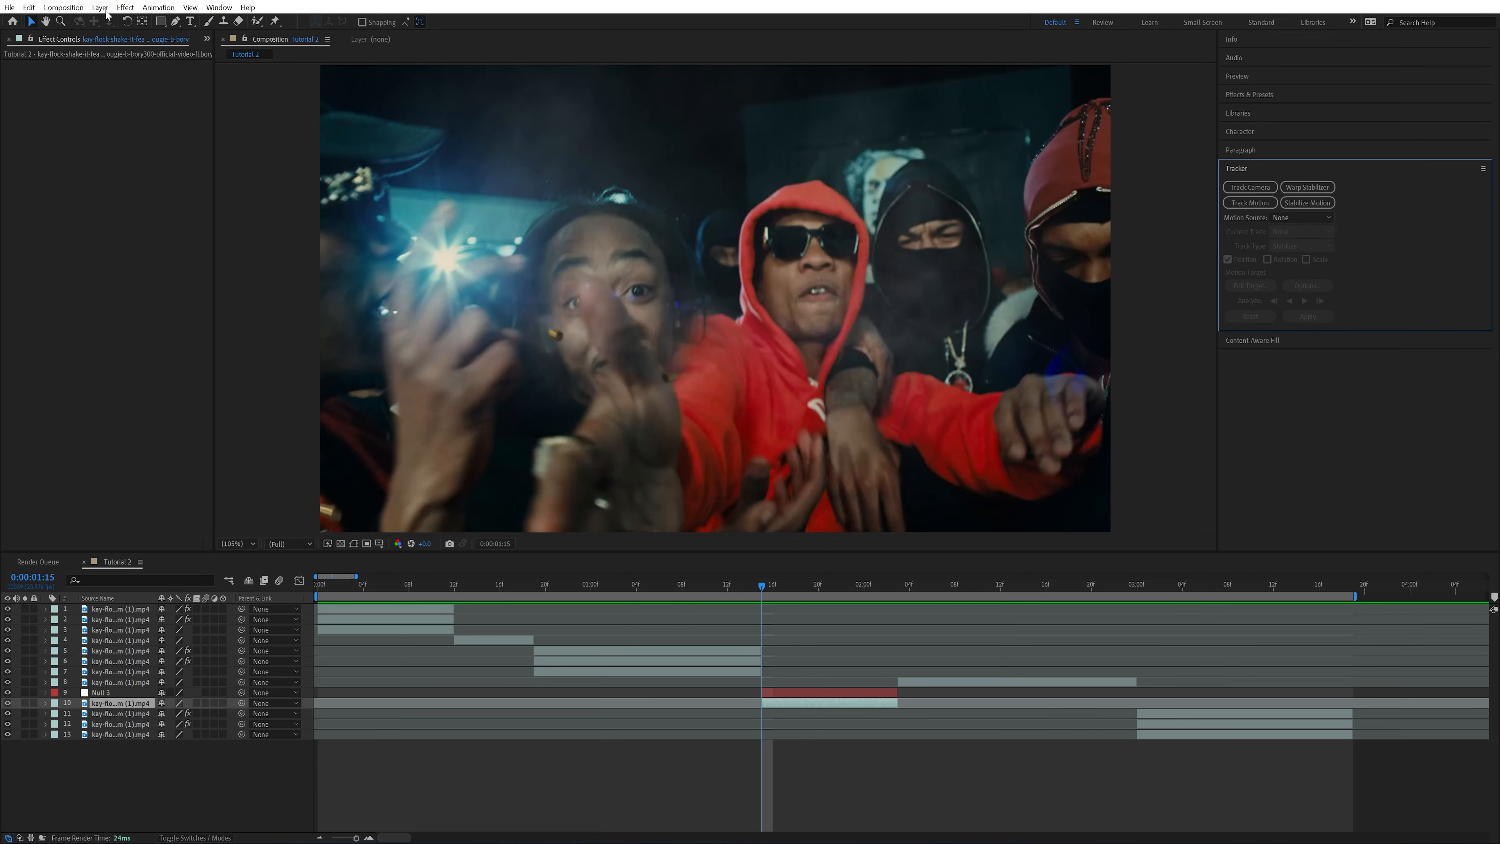
Start Track Motion on the selected clip and place the track point on the sunglasses' bridge of the man in the red hood
click(229, 8)
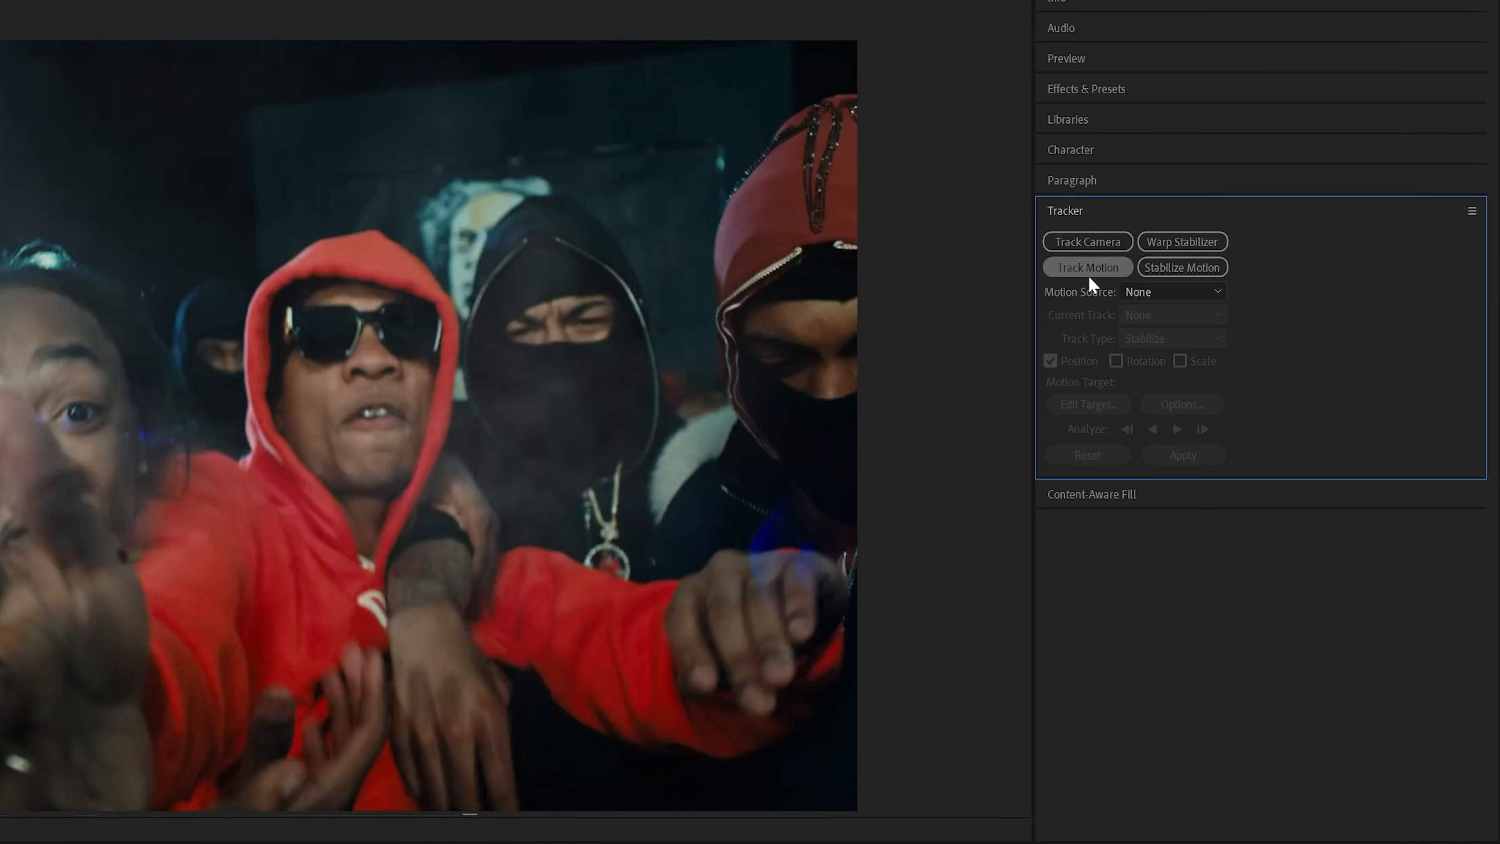
click(1089, 275)
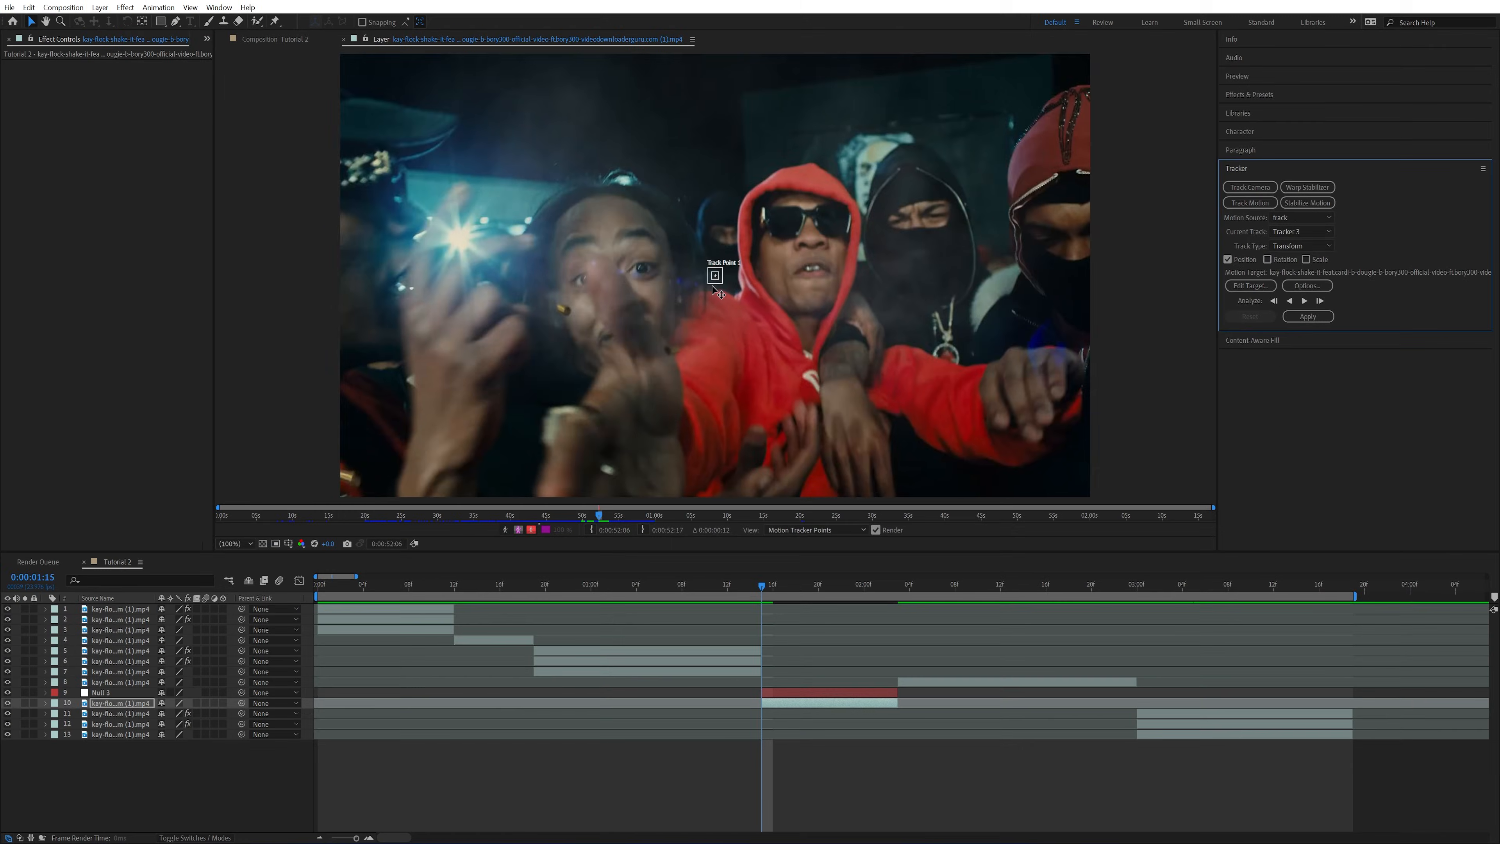
scroll(238, 416, up, 5)
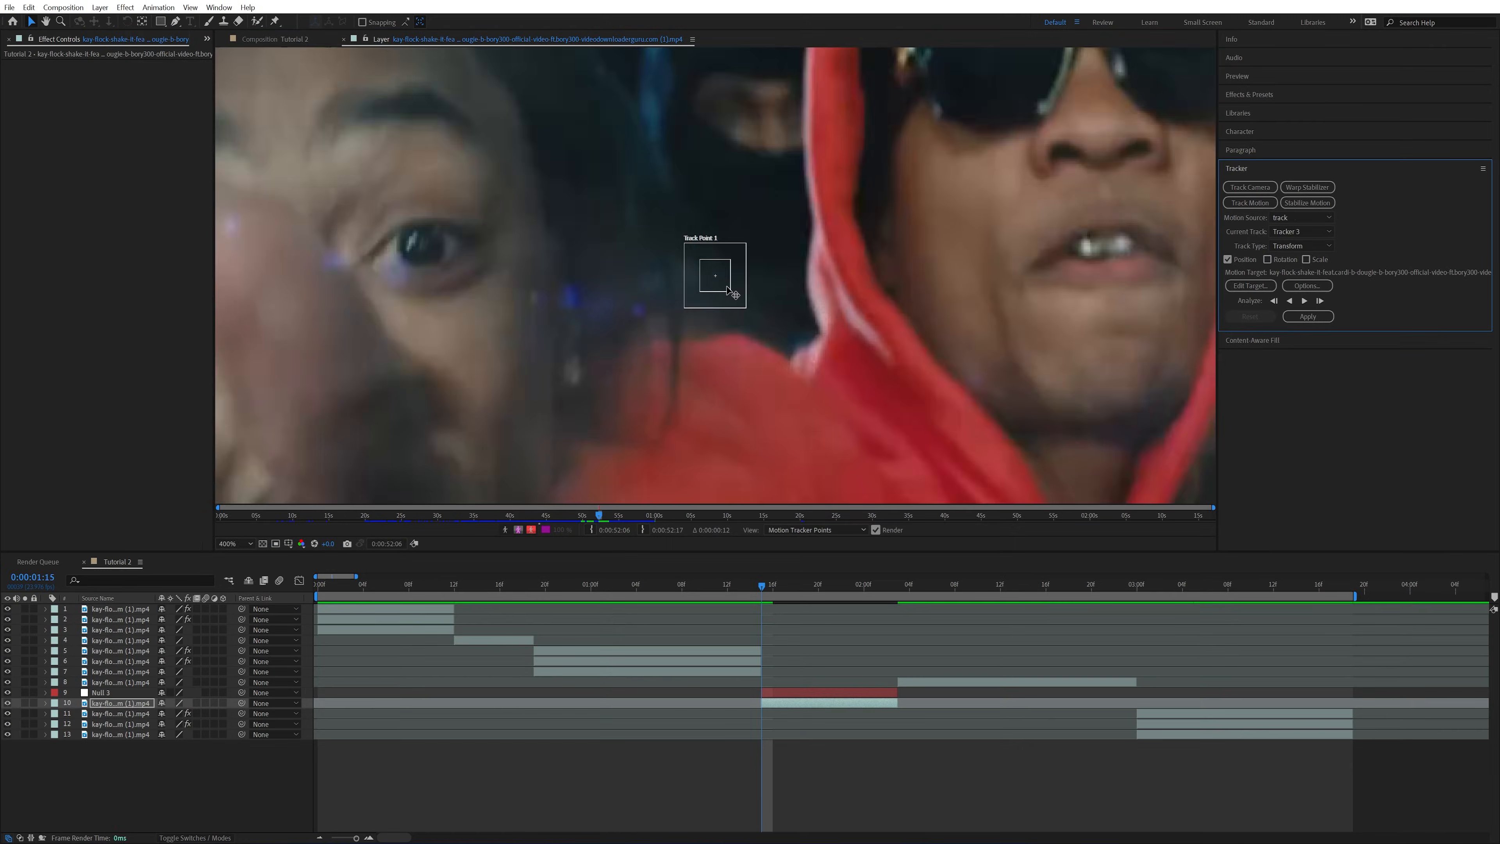
drag(721, 285, 1080, 94)
scroll(1141, 113, down, 1)
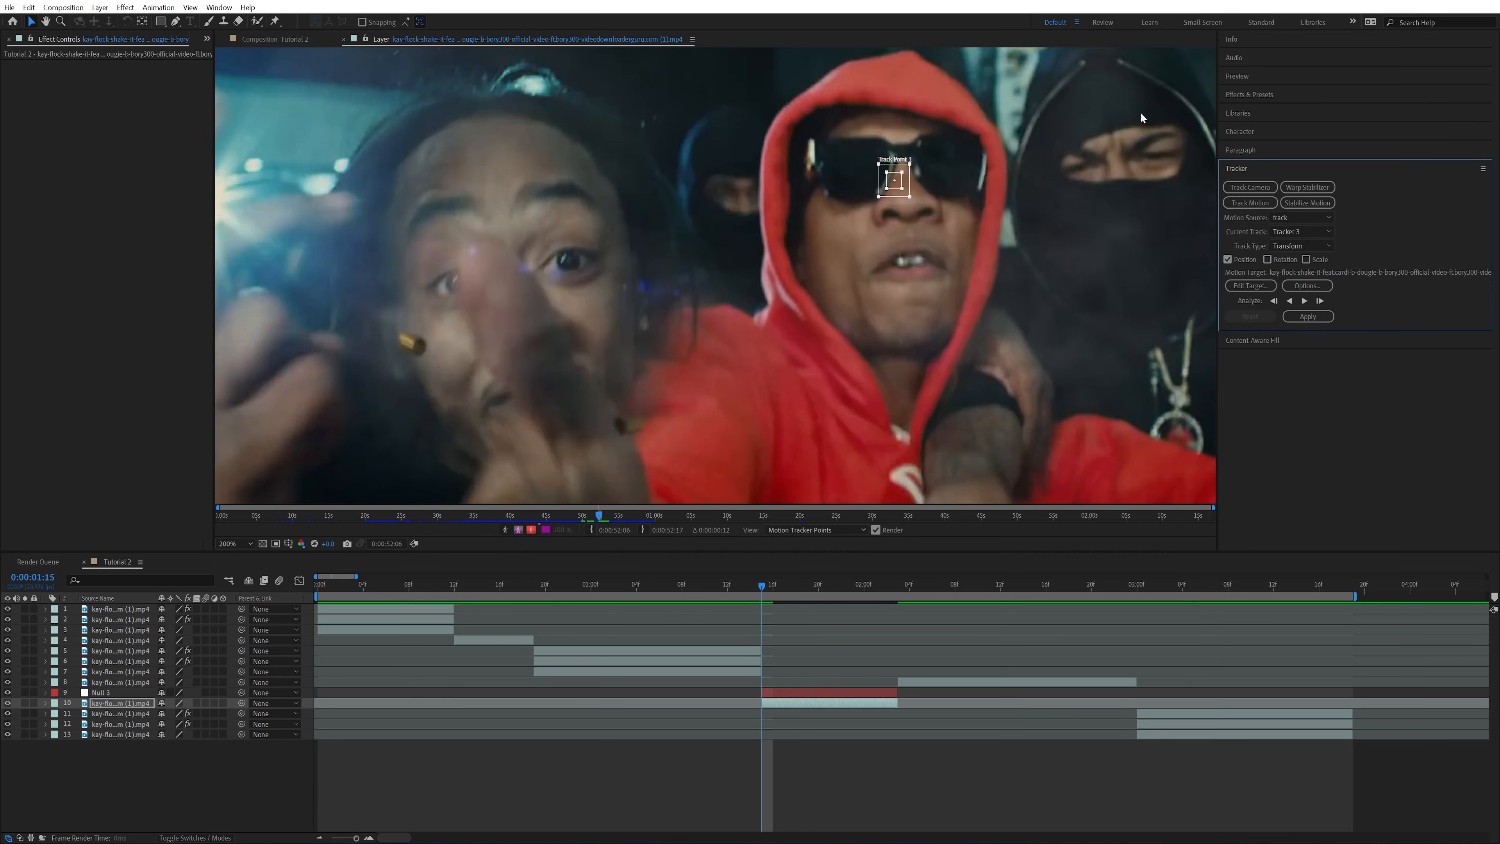
drag(904, 186, 915, 165)
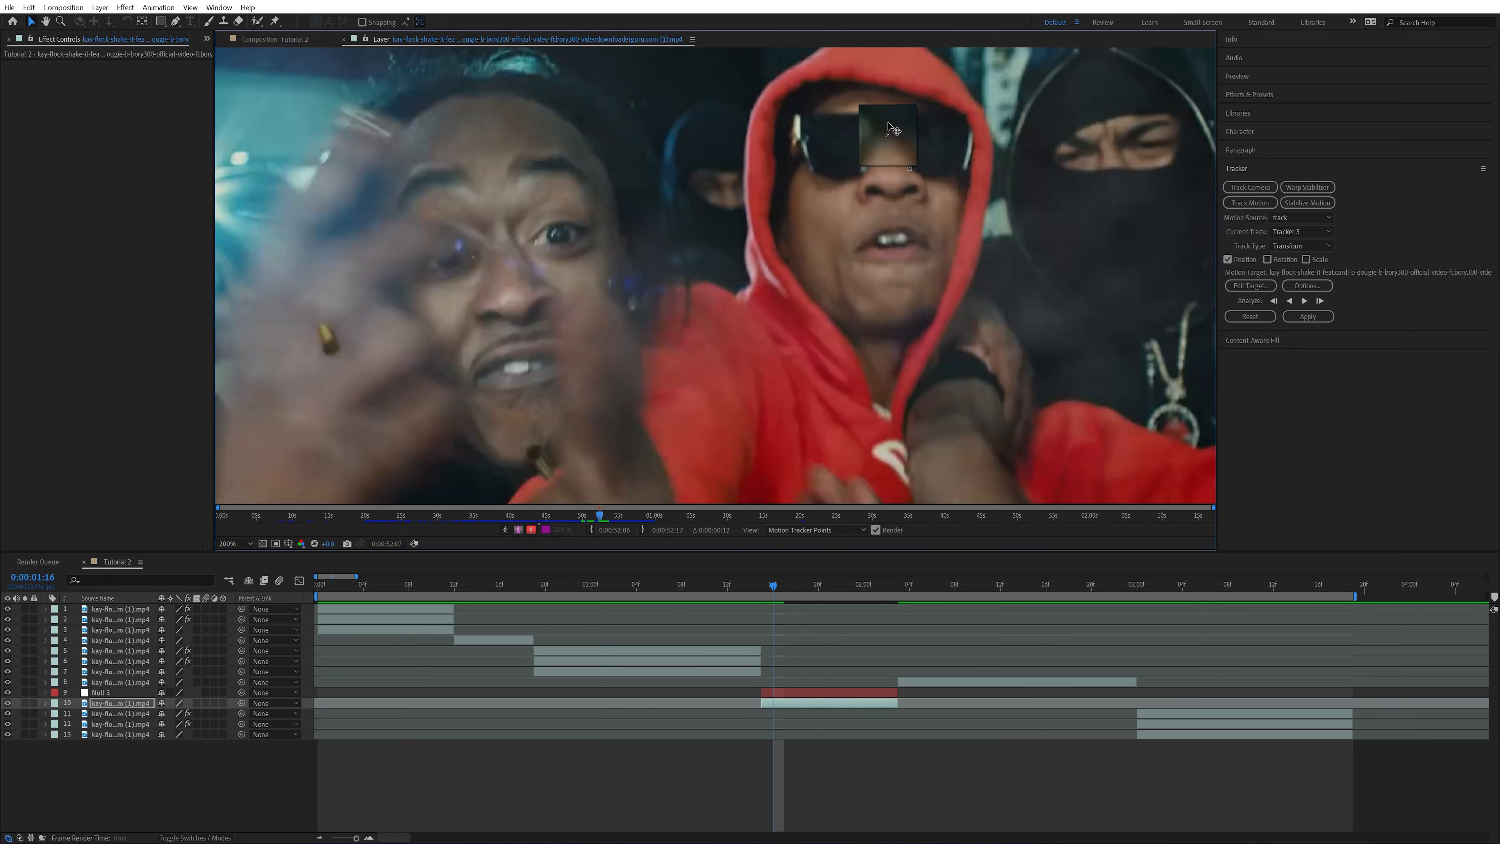
Analyze the track forward frame by frame, moving the track point back onto the sunglasses' bridge wherever it drifts
drag(894, 128, 890, 131)
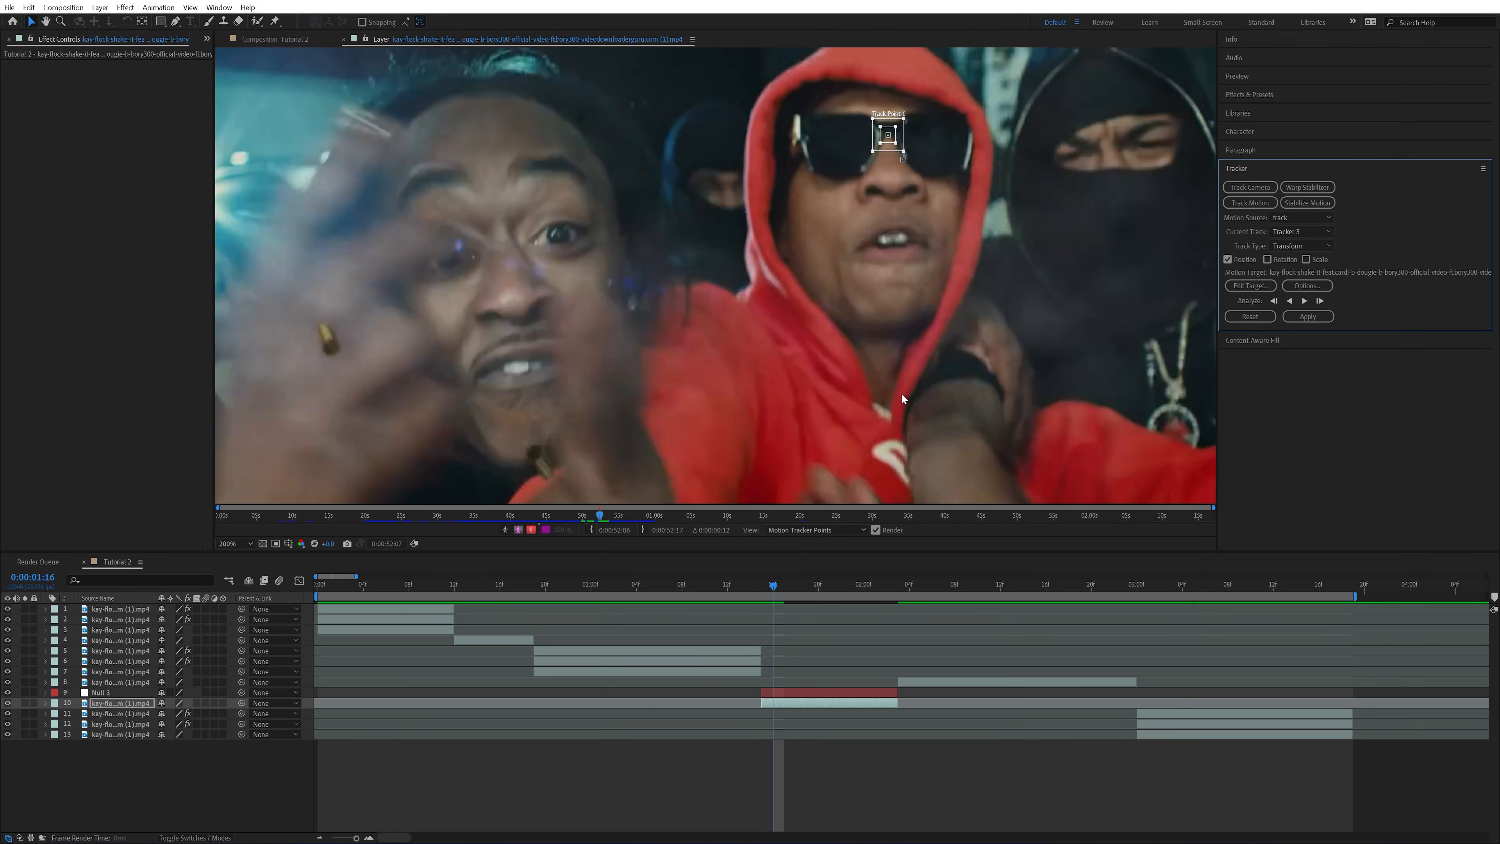
click(1313, 301)
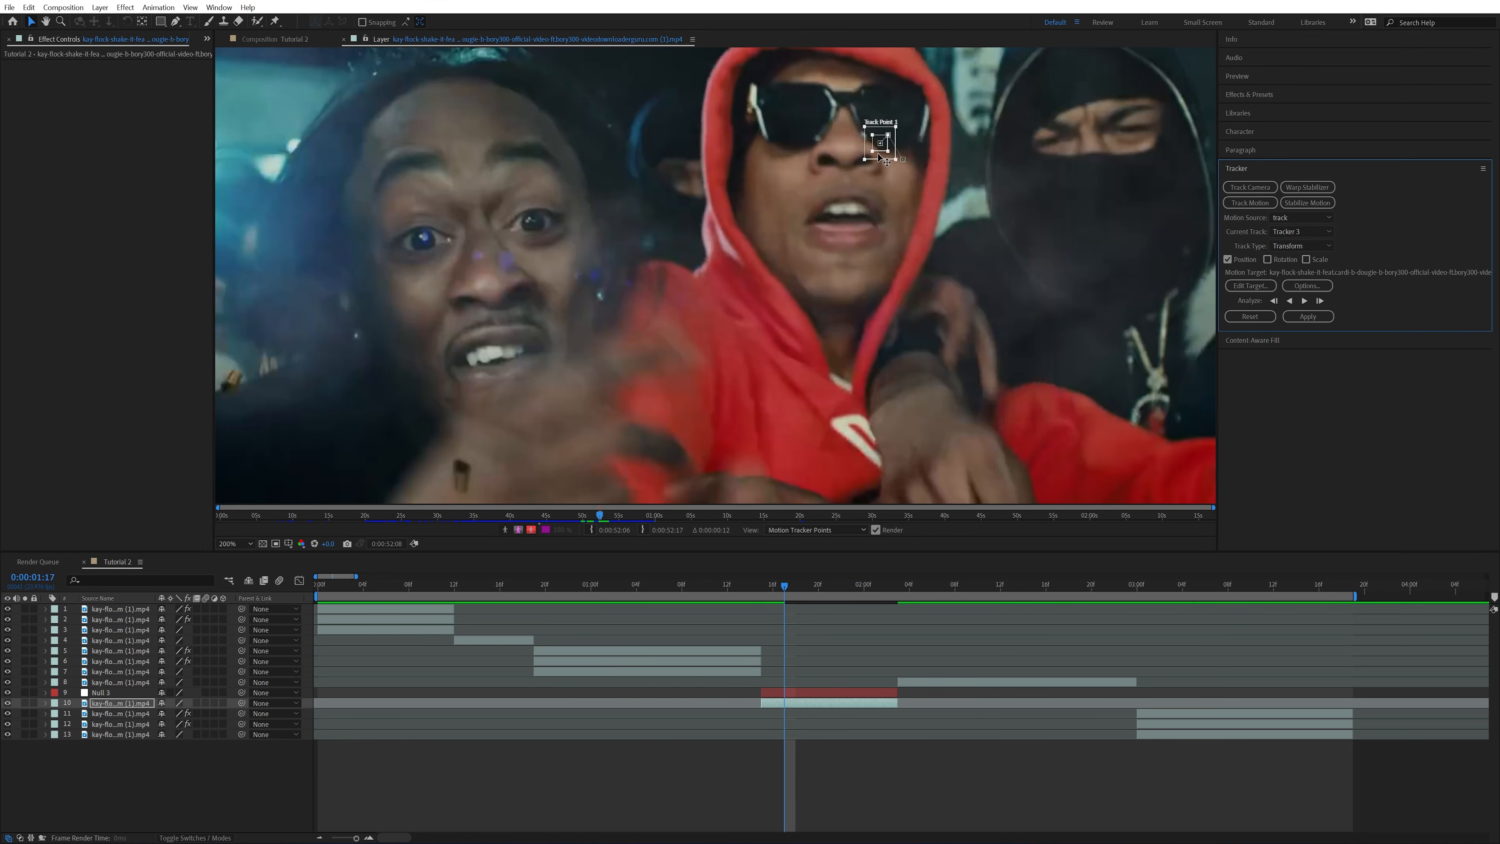
click(1314, 301)
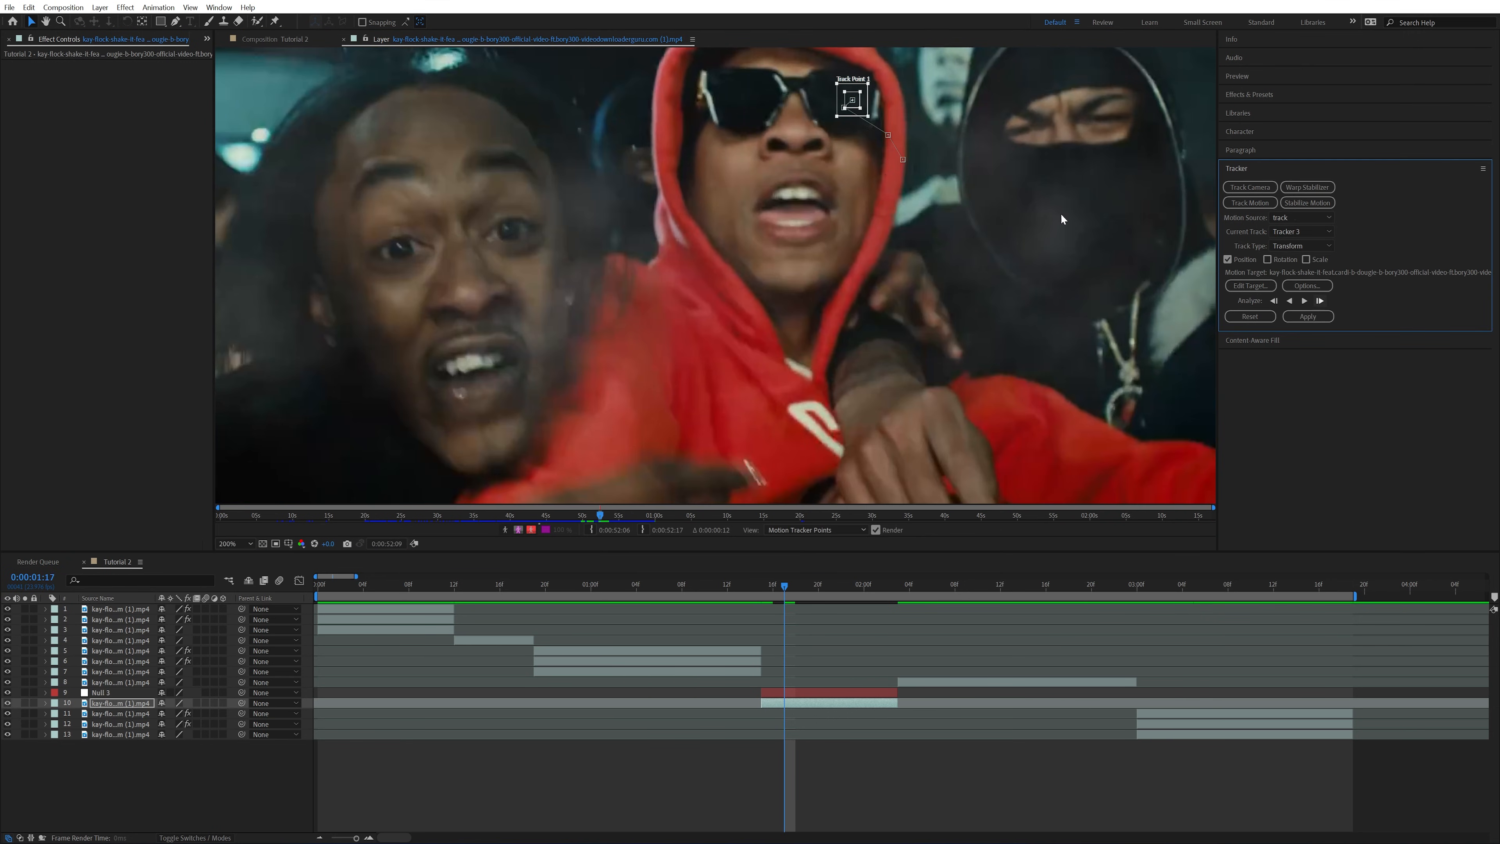
drag(871, 107, 810, 105)
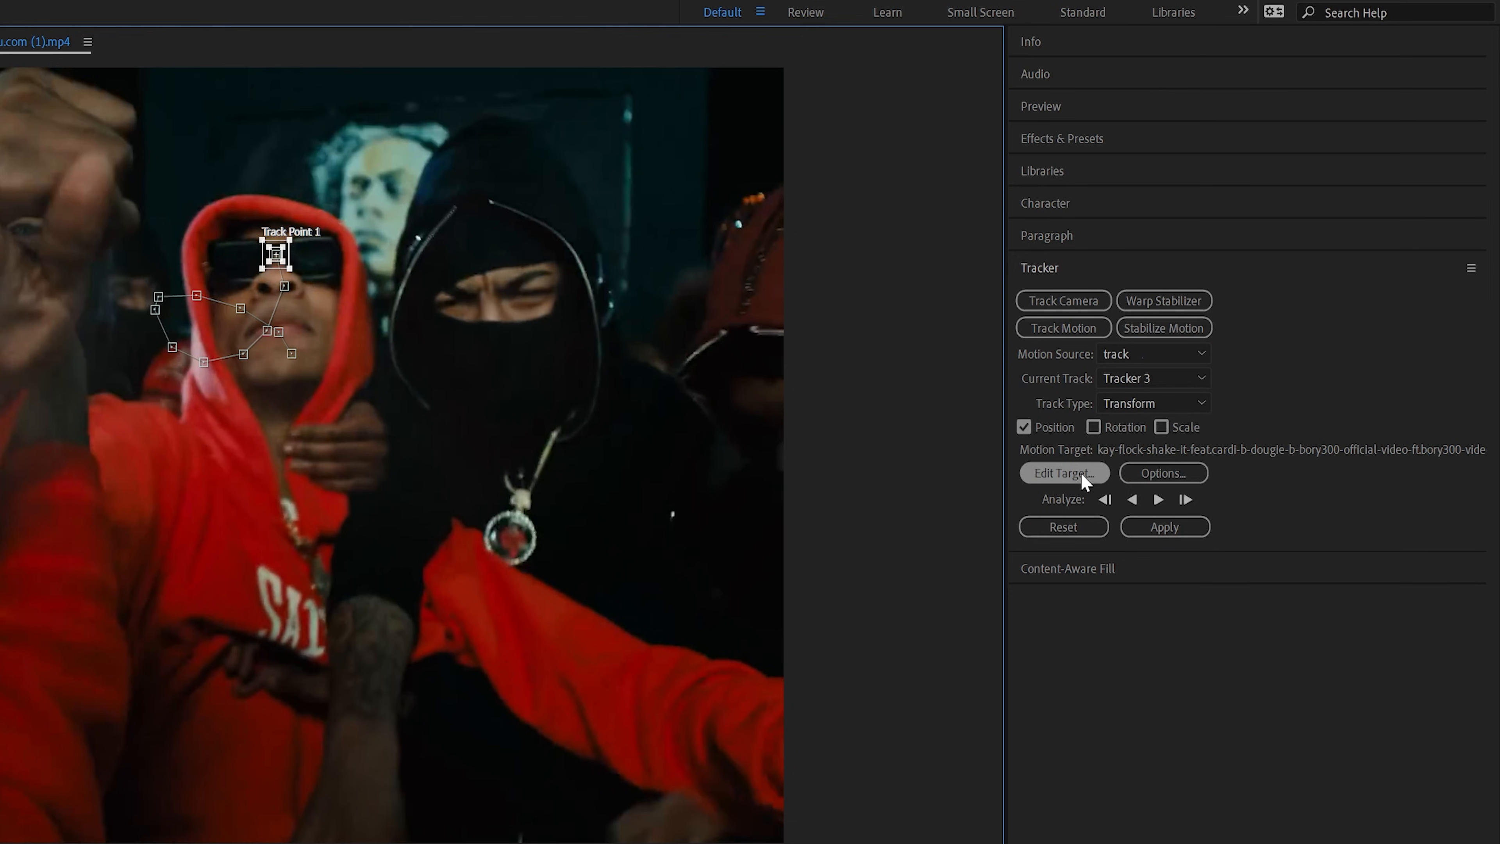
Set Null 3 as the motion target and apply the tracking data in X and Y
click(1081, 473)
click(371, 605)
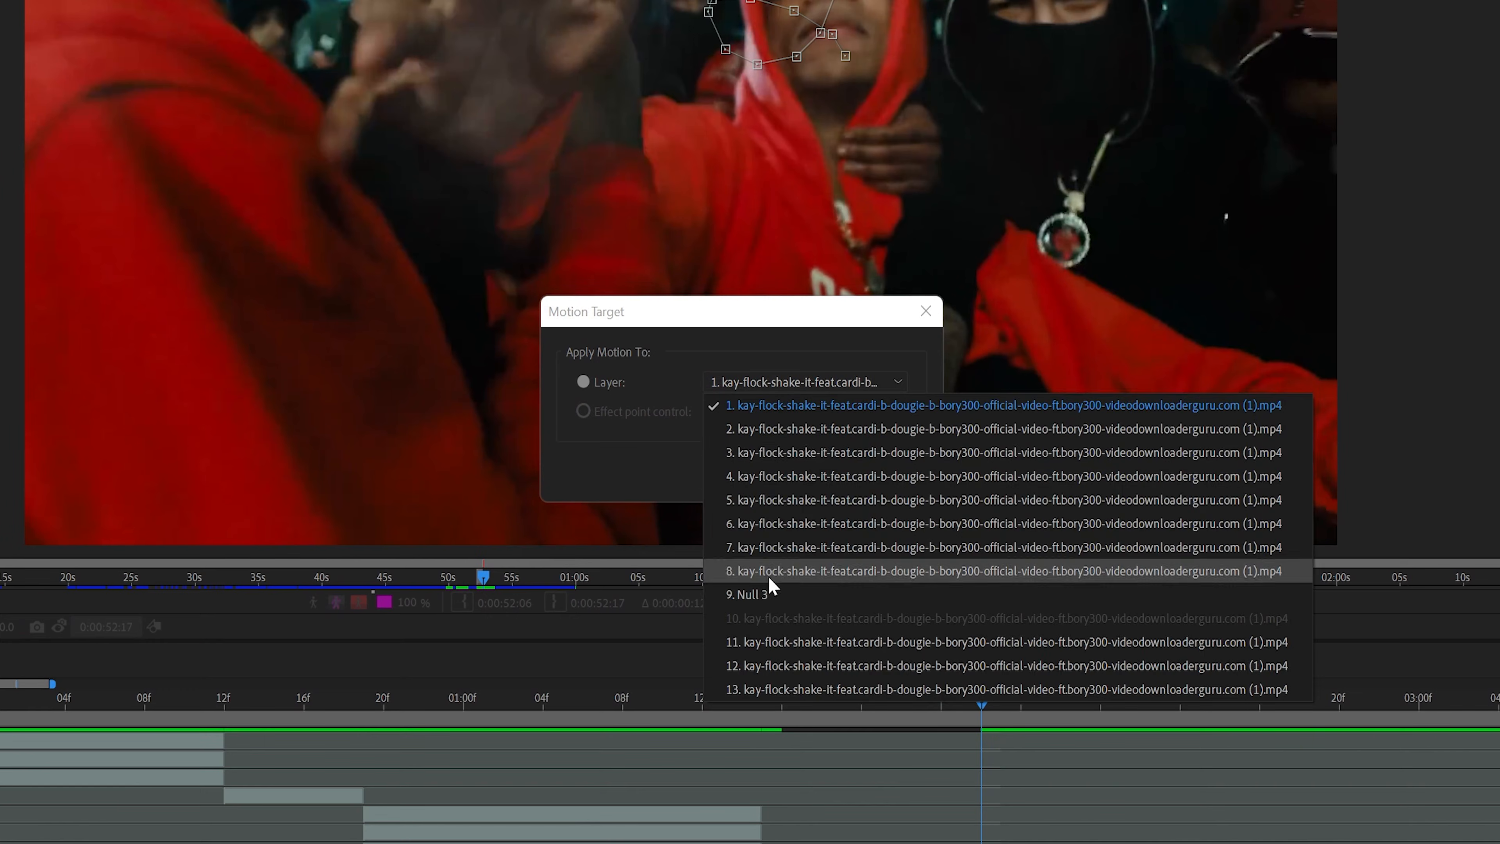
click(766, 592)
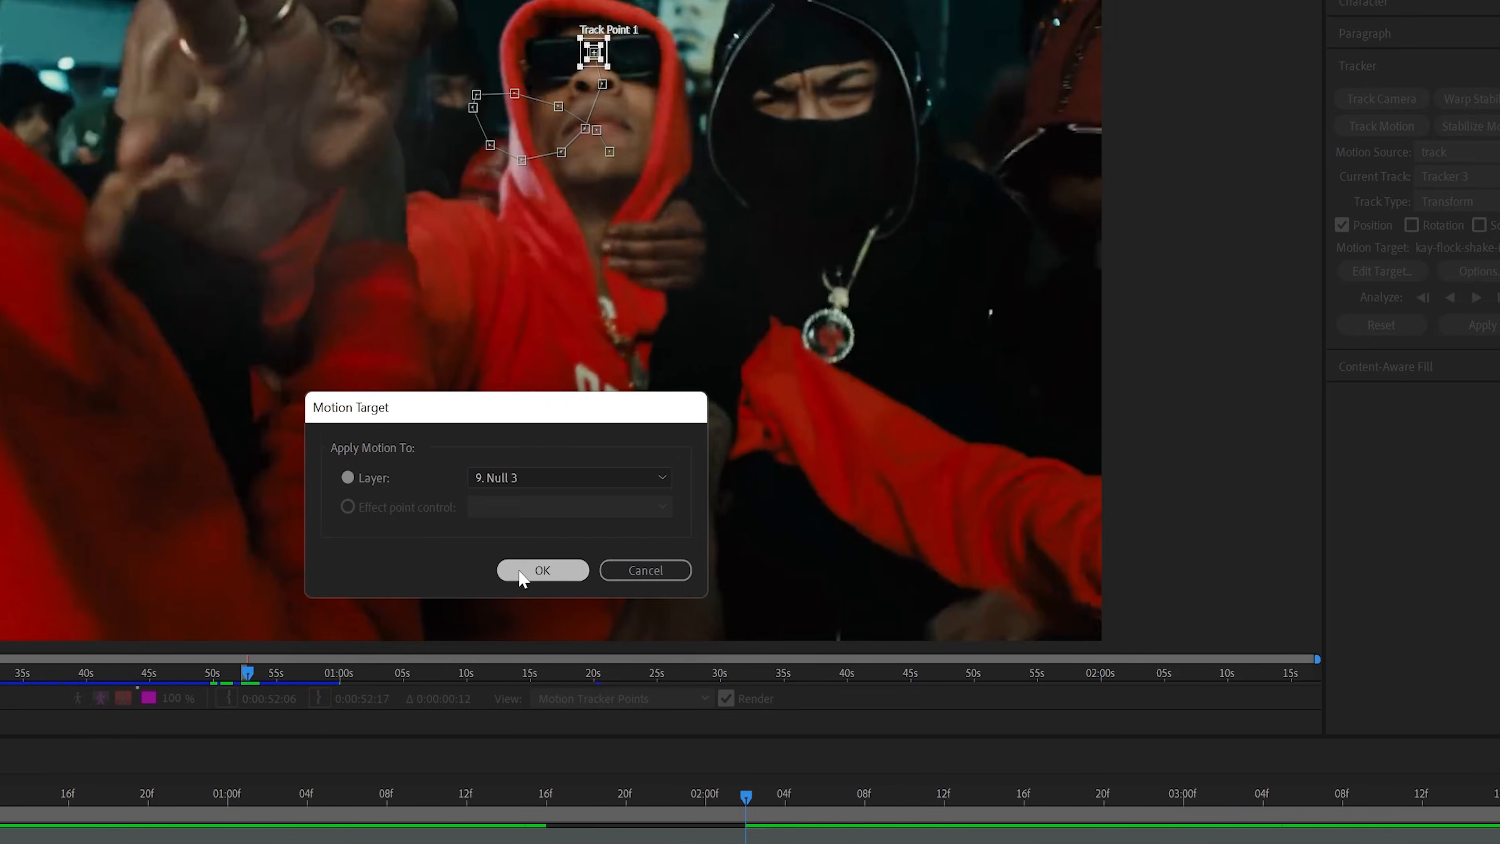
click(778, 474)
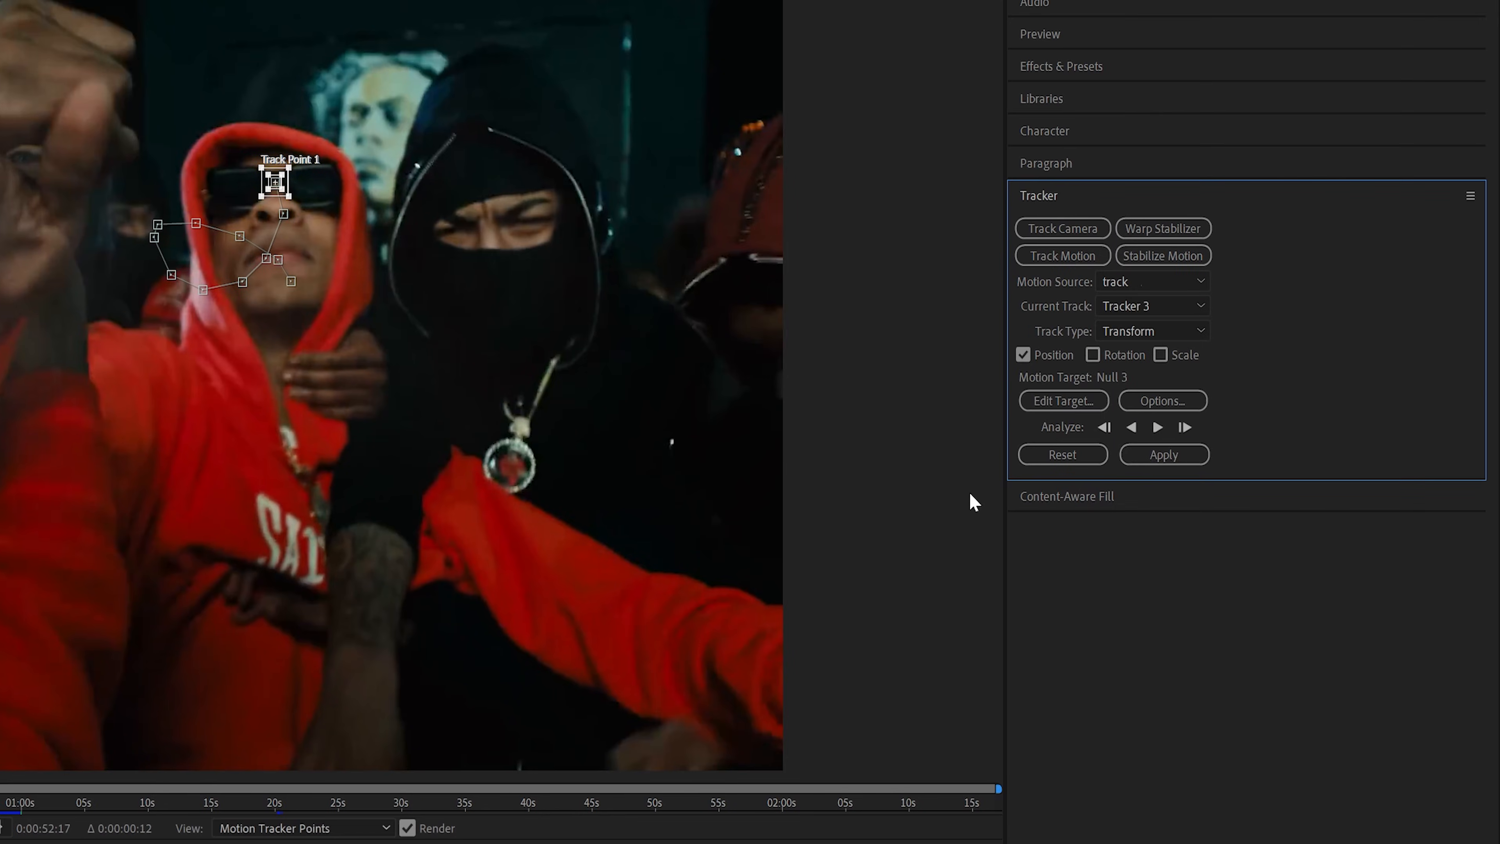
click(1199, 459)
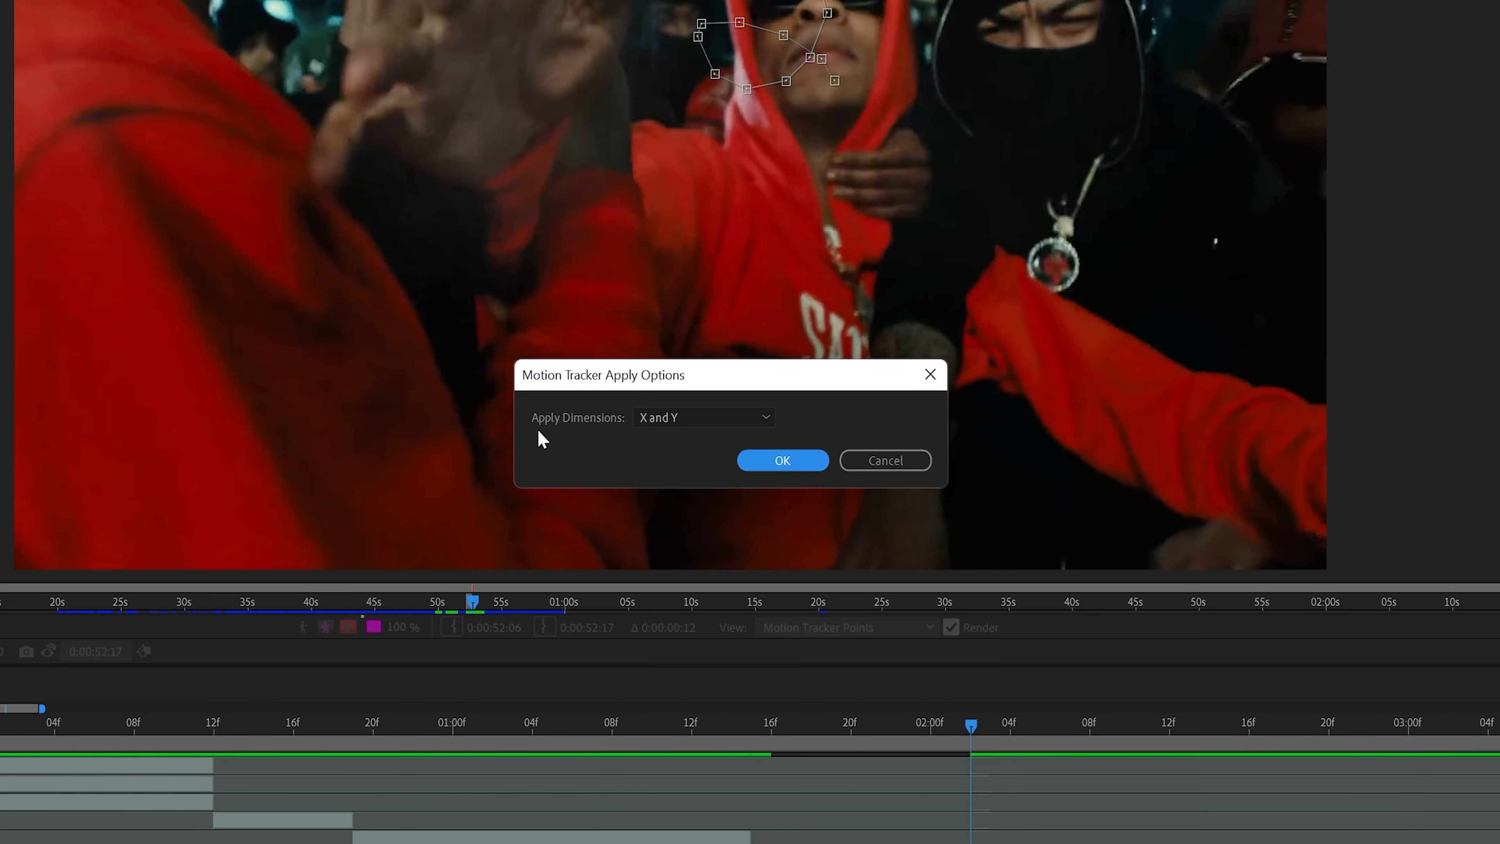
click(809, 463)
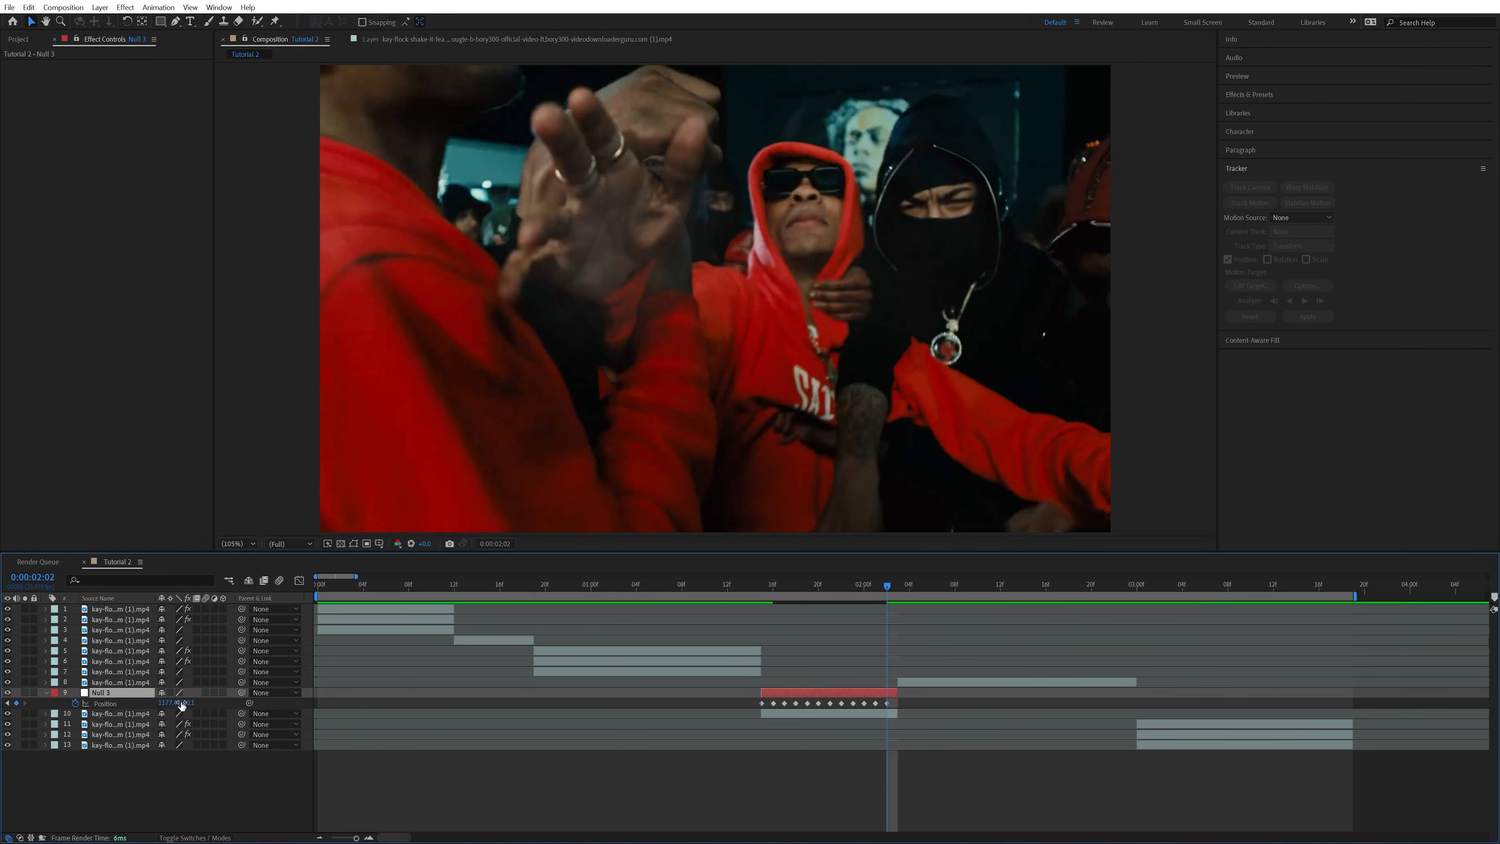
Reveal the tracked clip's keyframes and look through its motion tracker data
click(810, 715)
key(u)
scroll(813, 721, down, 3)
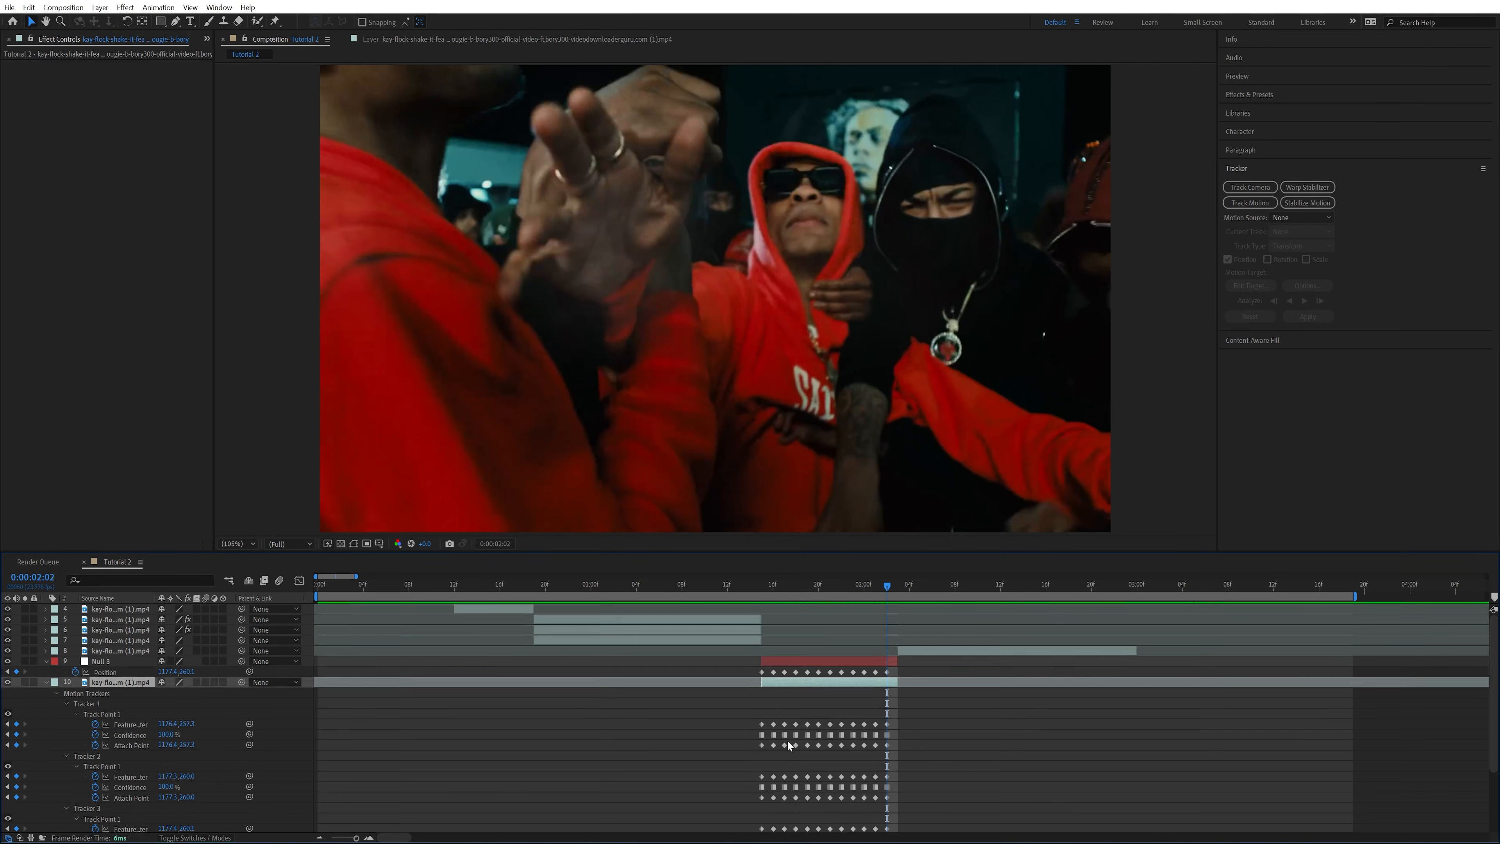
Add the red text "BOW" at 0:00:01:15 and make its layer end together with Null 3
click(766, 587)
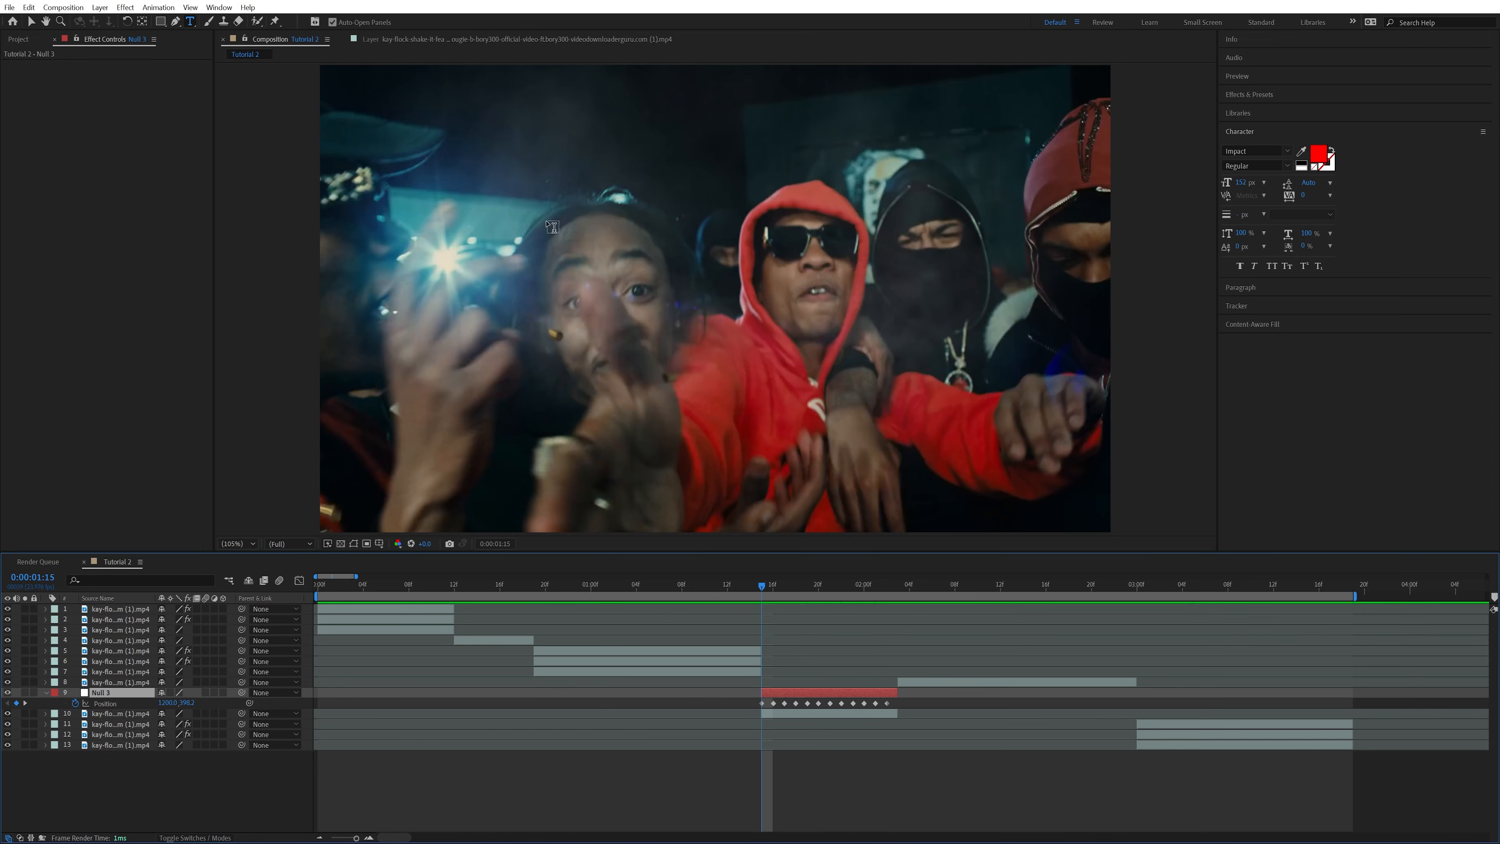
click(682, 285)
text(BOW)
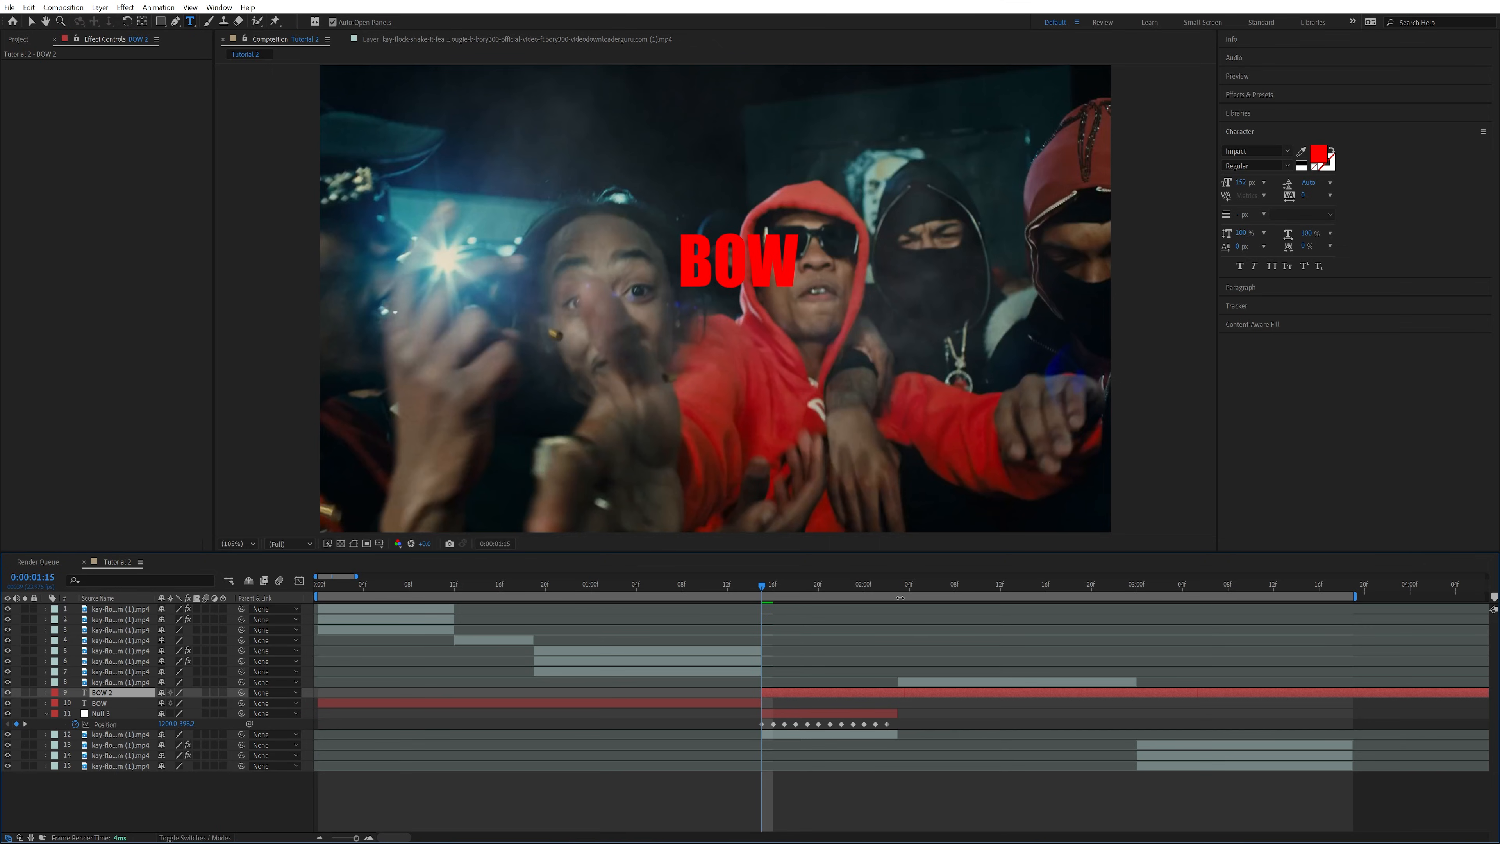
click(899, 593)
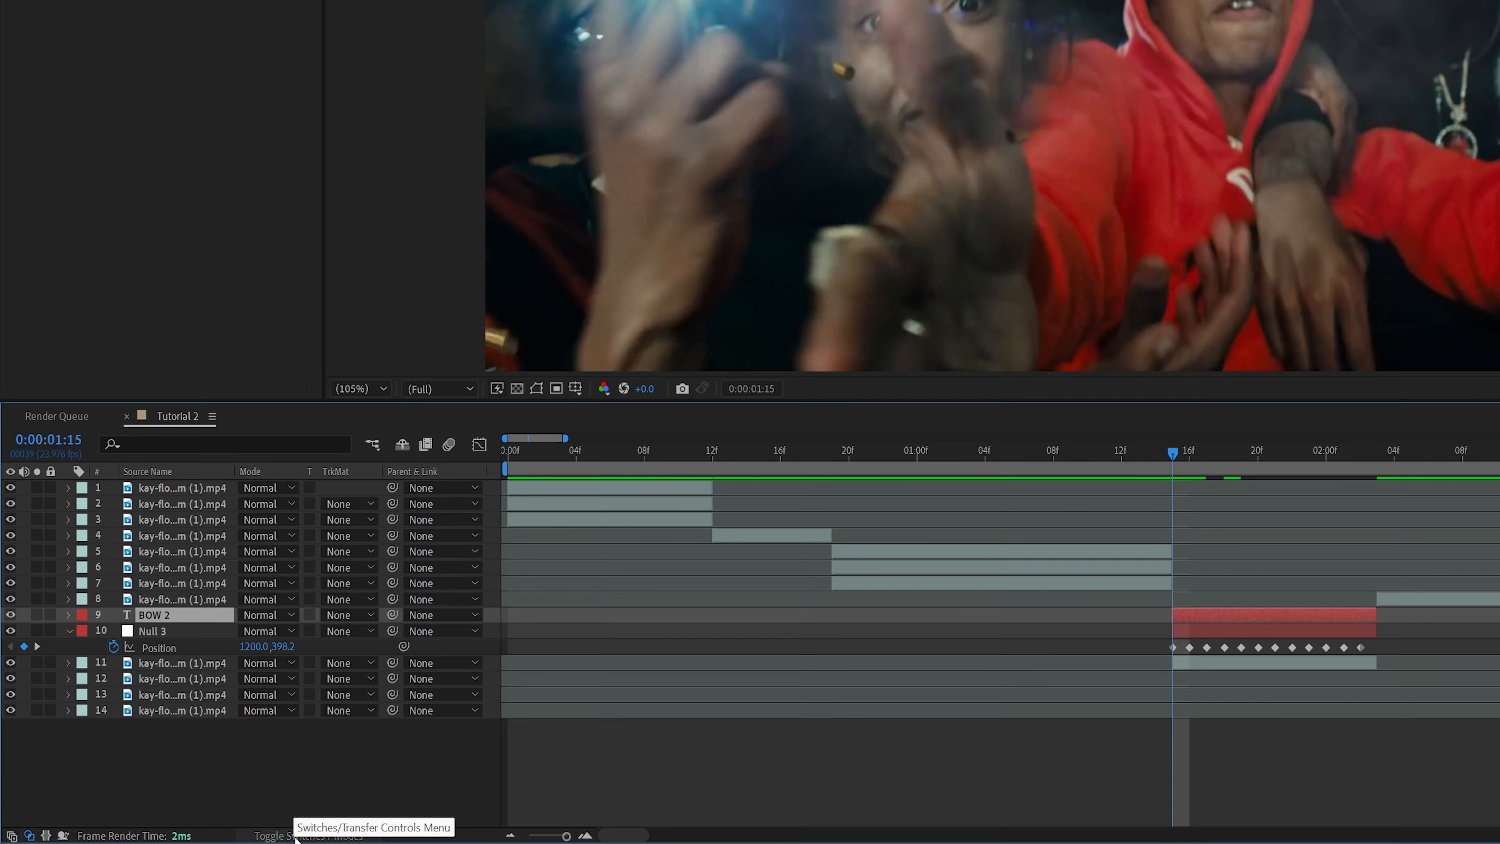
Parent the BOW text layer to Null 3 and scrub from the clip's start to check that it follows
click(297, 837)
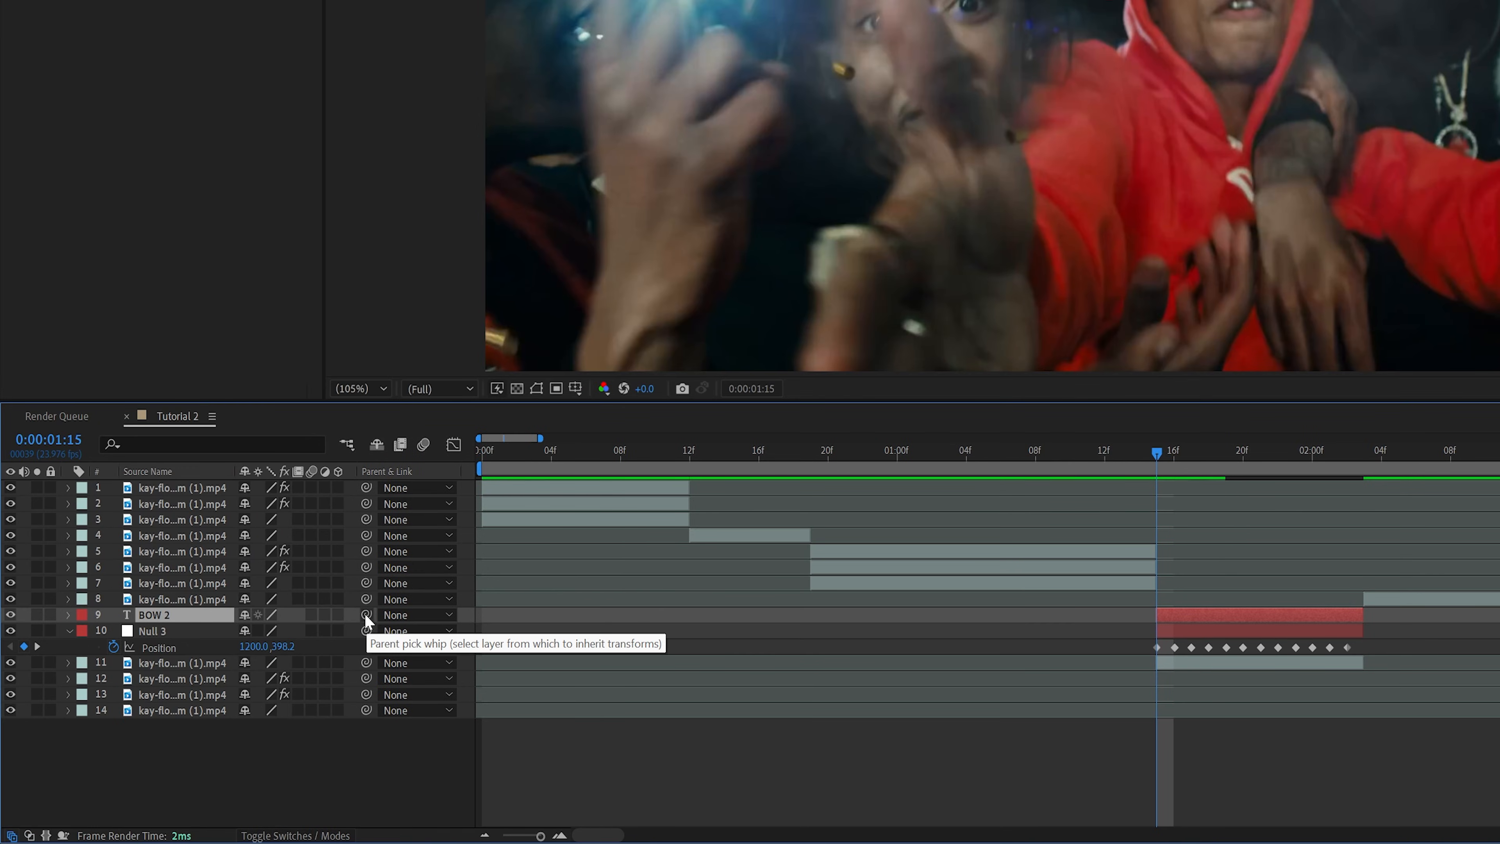
drag(365, 615, 143, 632)
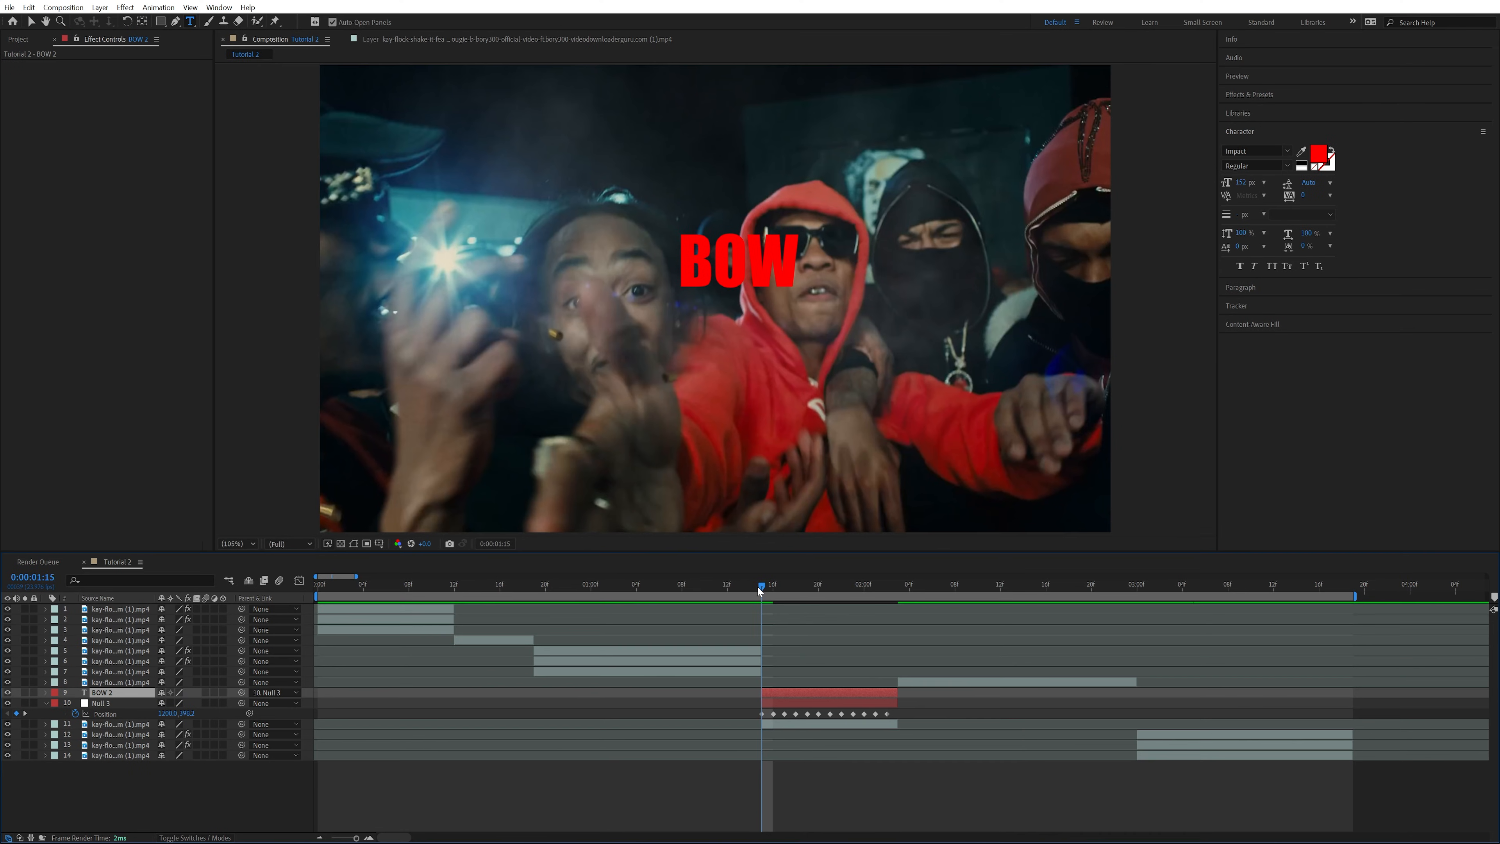
mouse_move(757, 585)
mouse_down()
mouse_move(899, 594)
mouse_move(763, 596)
mouse_up()
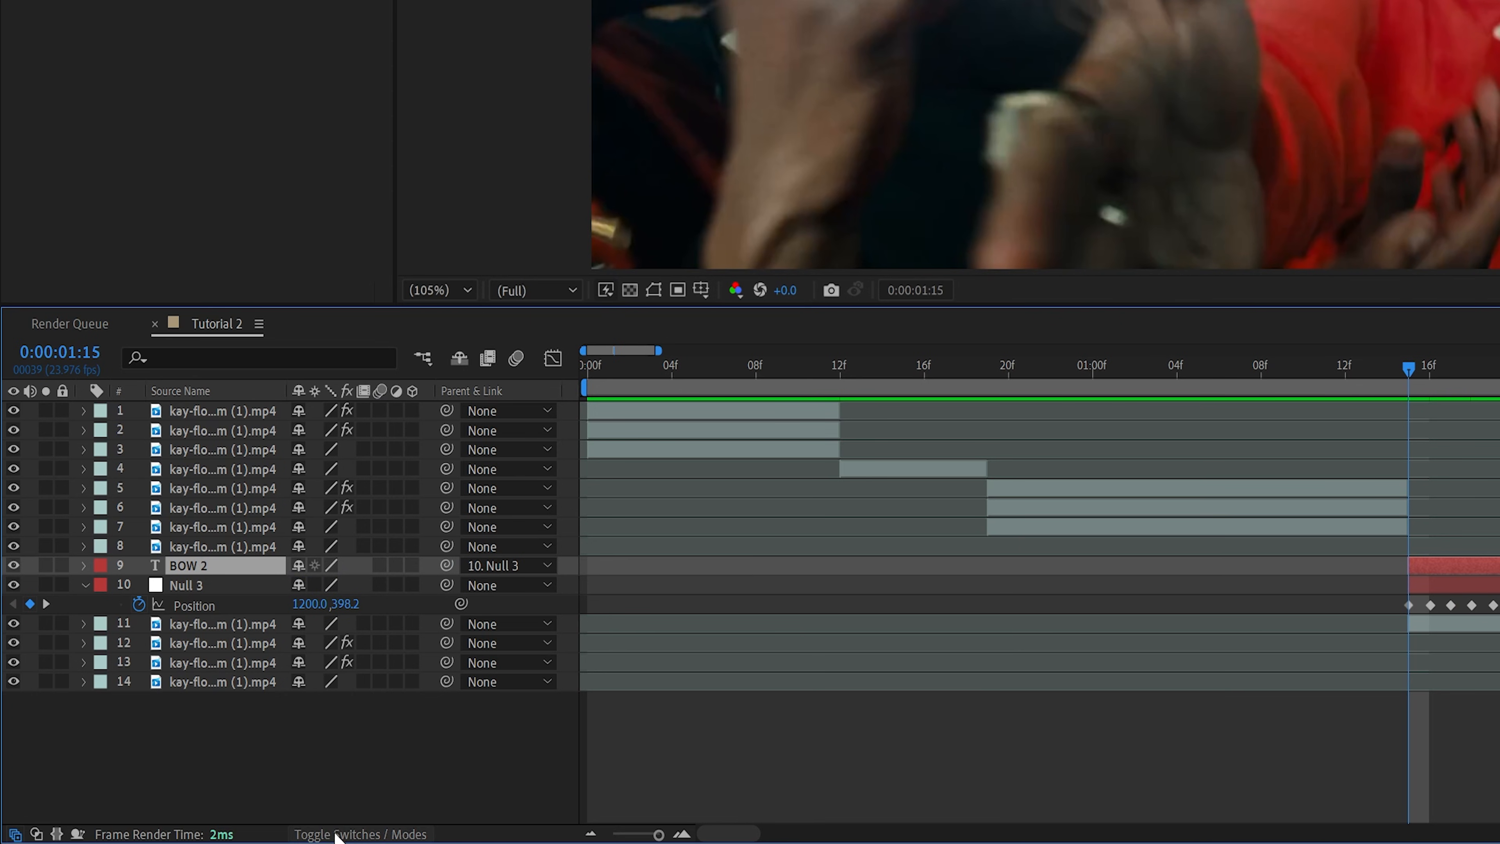
Enable motion blur on the BOW text layer, preview it, and make the layer 3D
click(378, 567)
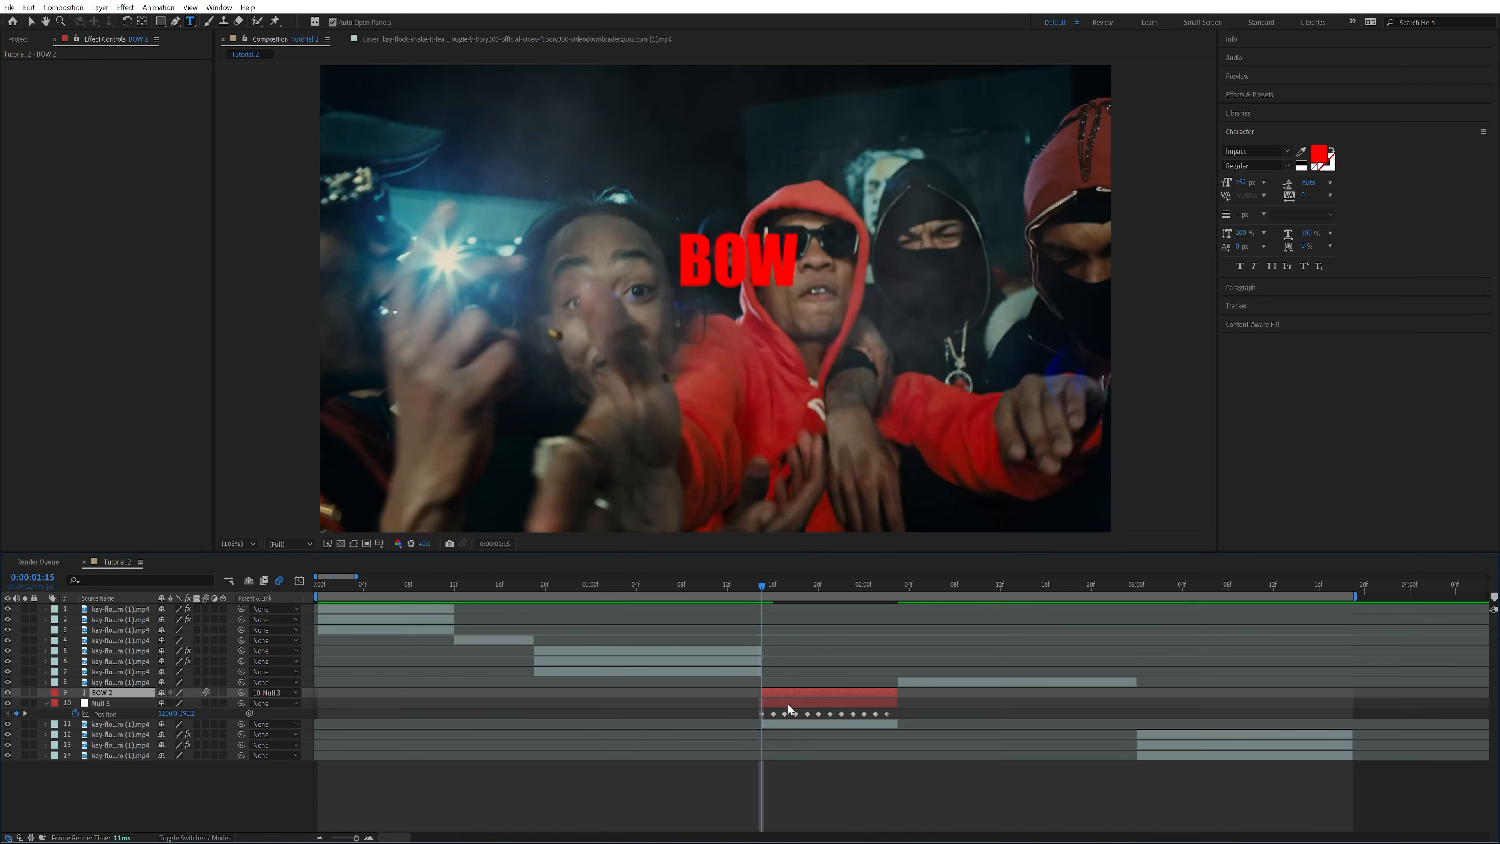
key(space)
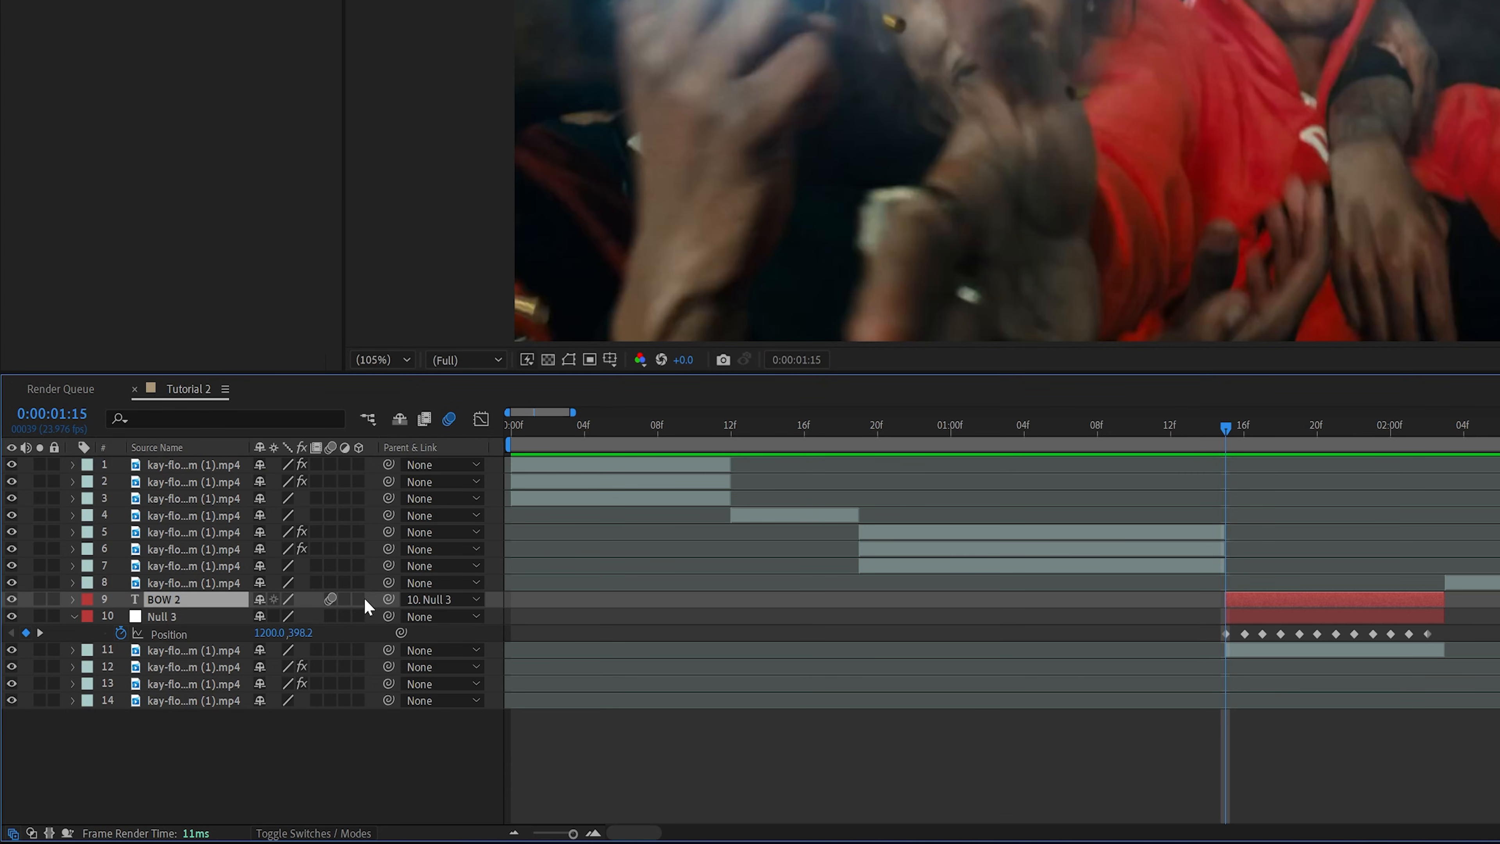
click(361, 600)
Move the BOW text over the face of the man beside the red hood and scale it to 65%
click(72, 599)
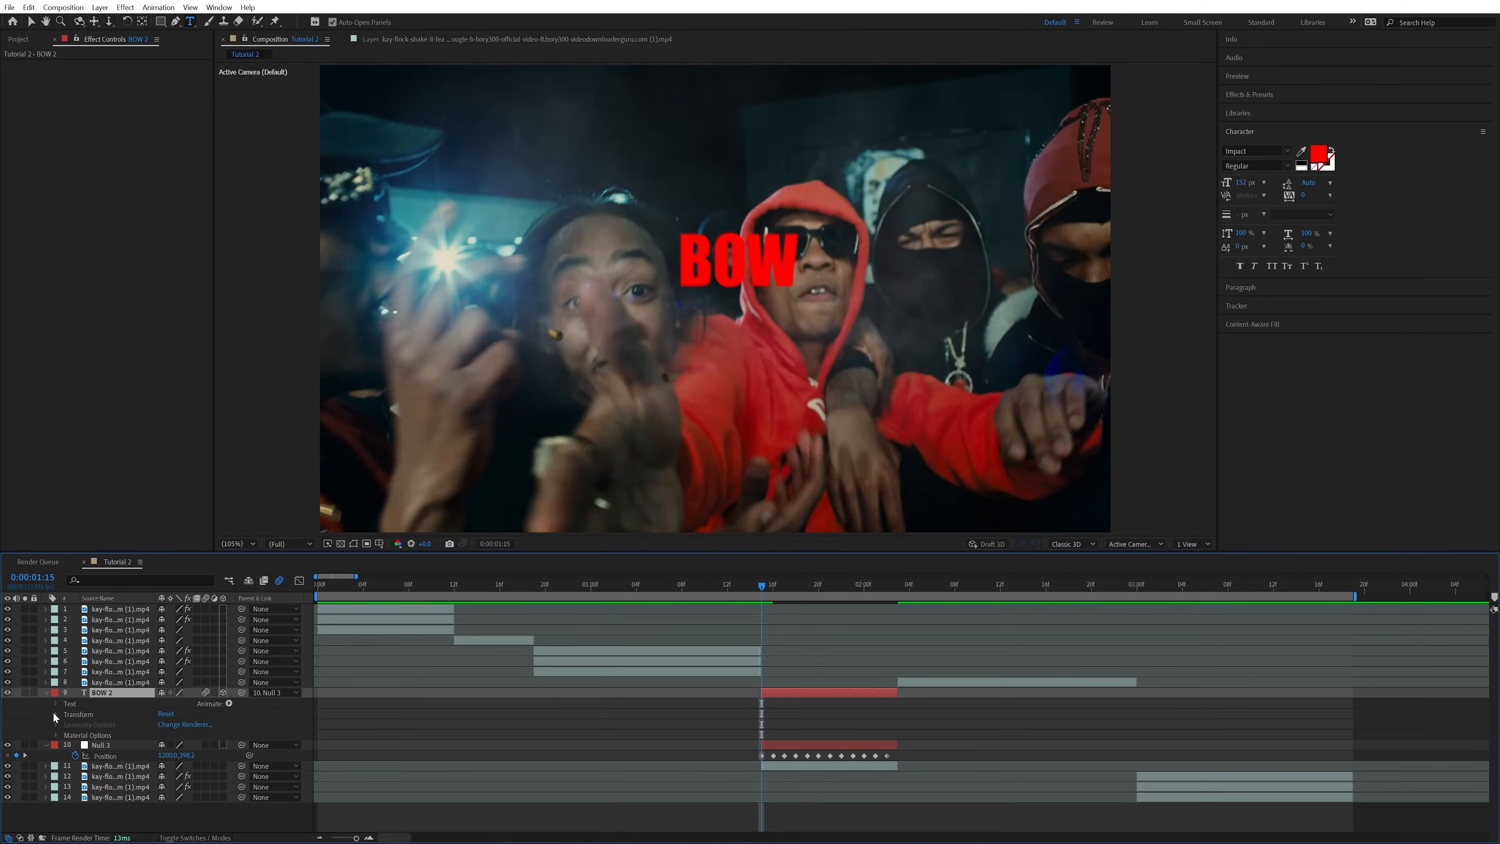
click(54, 713)
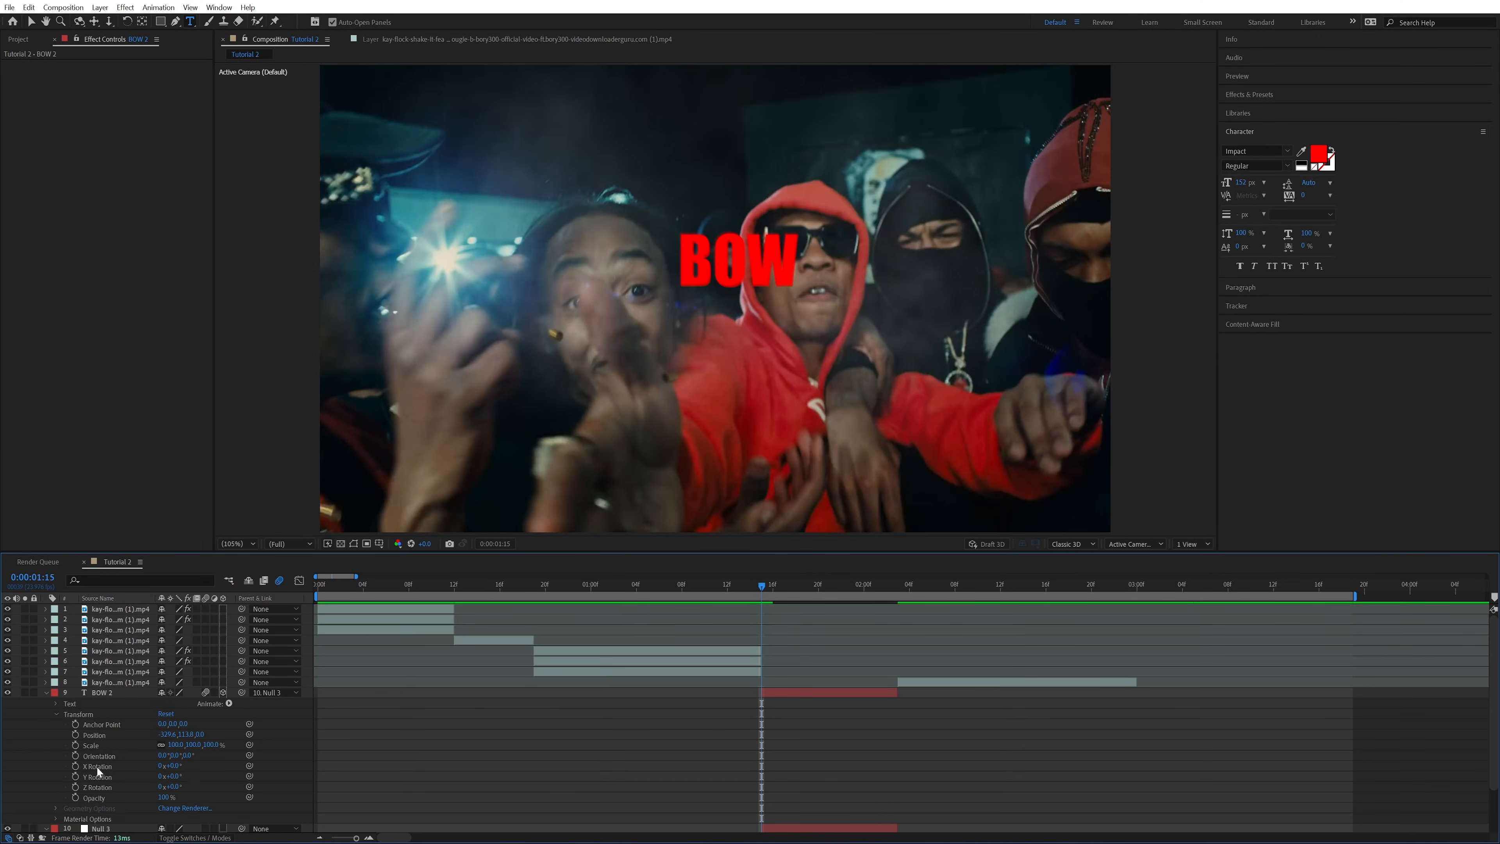
click(142, 22)
drag(738, 260, 672, 250)
click(626, 355)
drag(176, 749, 157, 750)
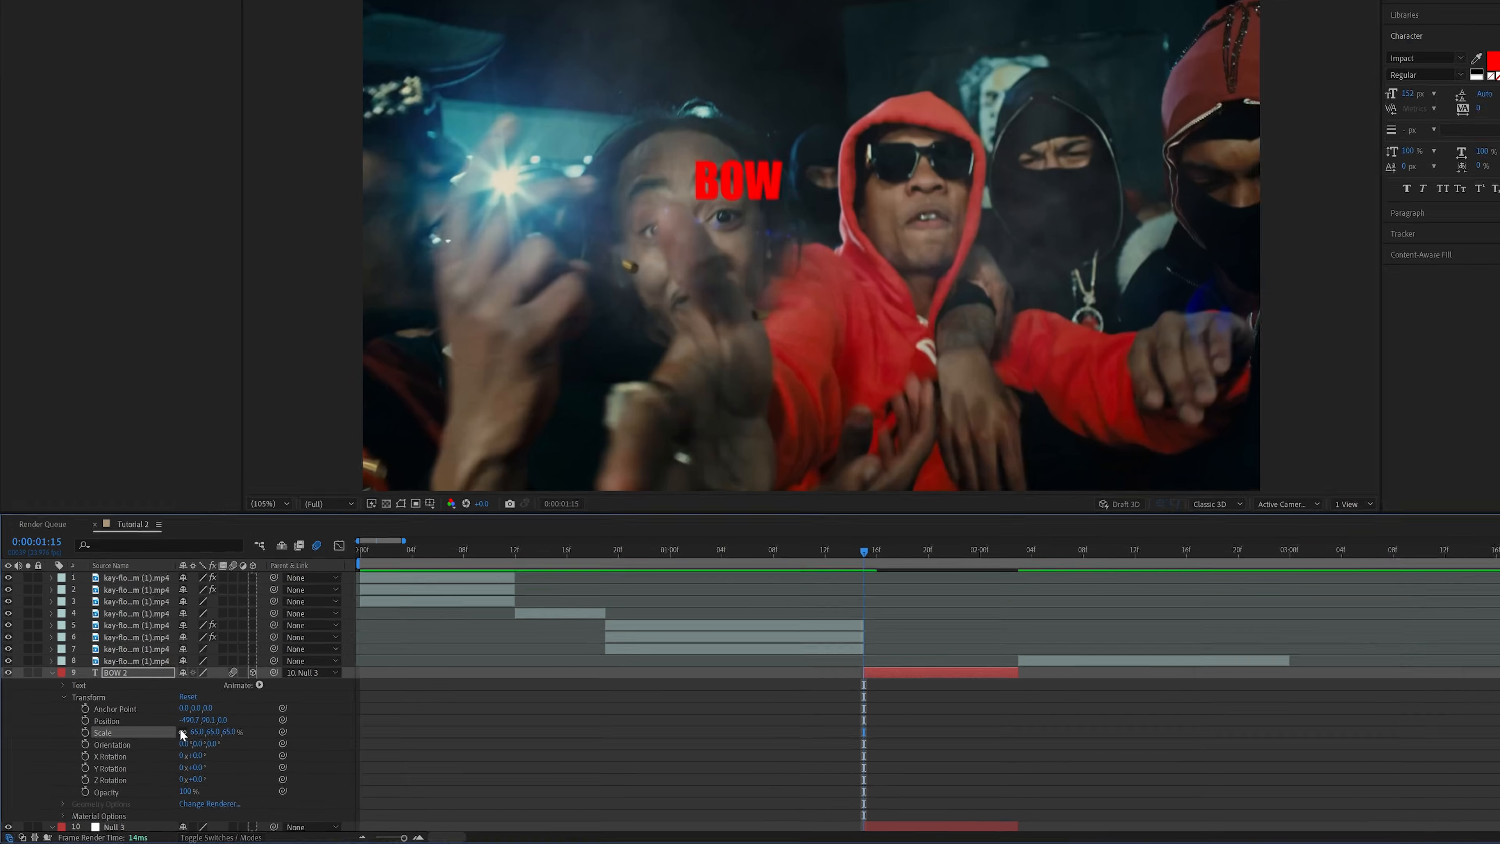
Keyframe the text's position, scale and X, Y and Z rotation at 0:00:01:15, shifting it toward the red hood and turning it about -17° in Y
click(75, 745)
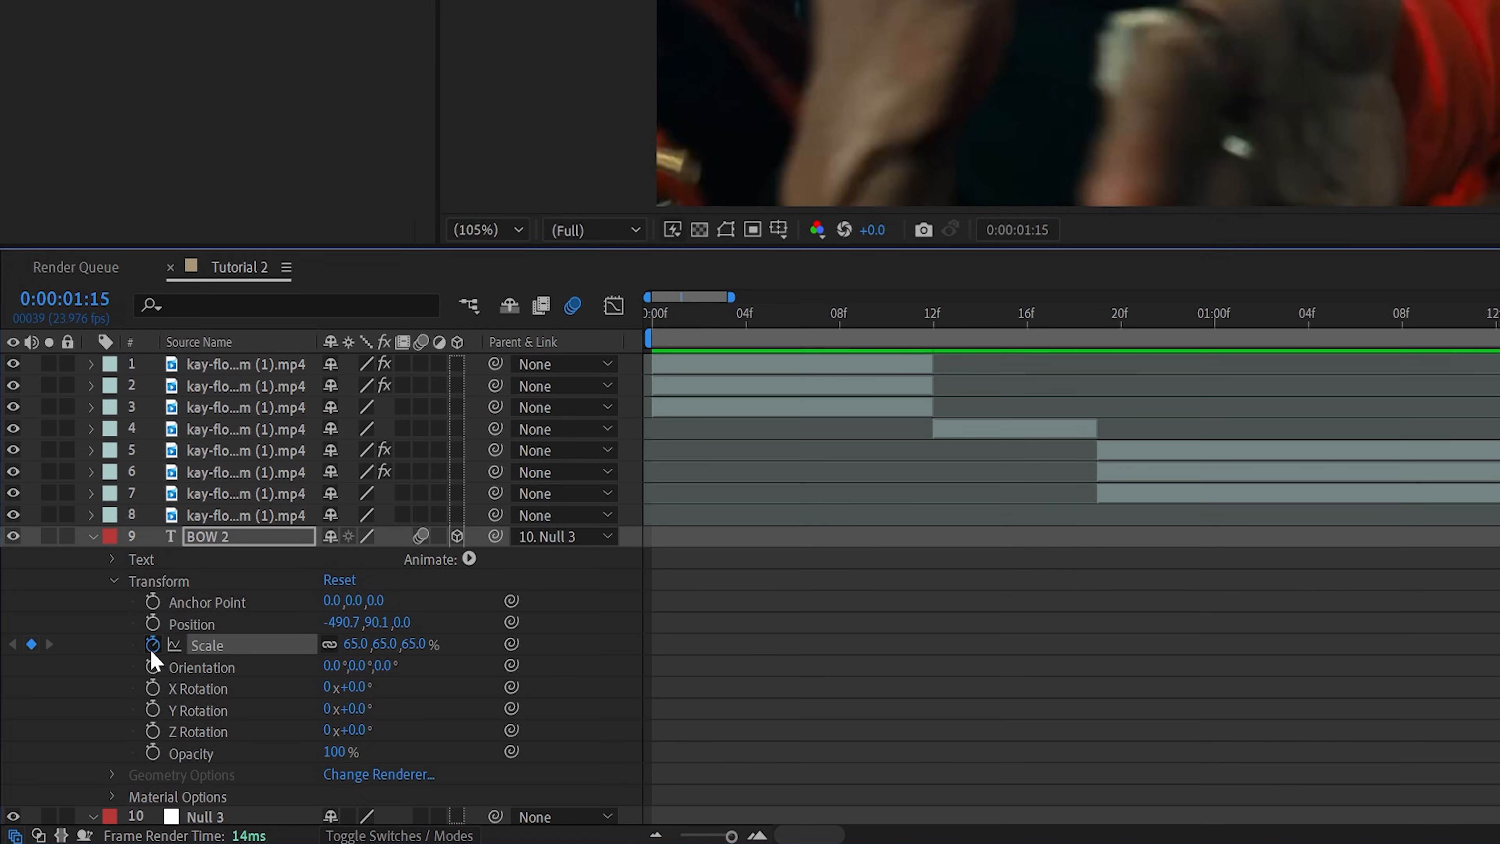
click(153, 622)
click(153, 687)
shift+click(153, 709)
shift+click(153, 731)
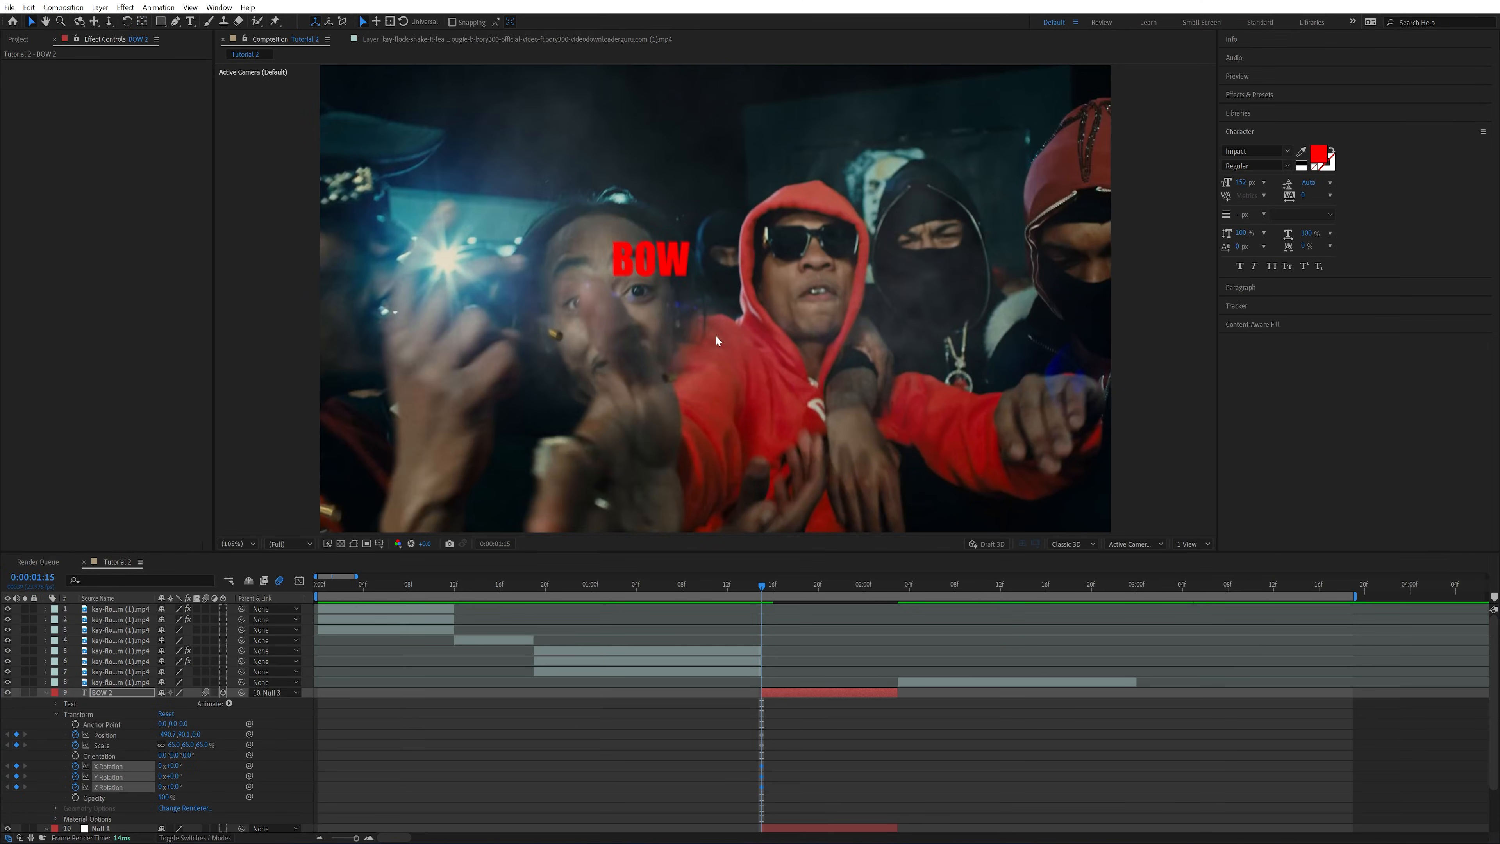
mouse_move(664, 263)
mouse_down()
mouse_move(679, 255)
mouse_move(686, 282)
mouse_up()
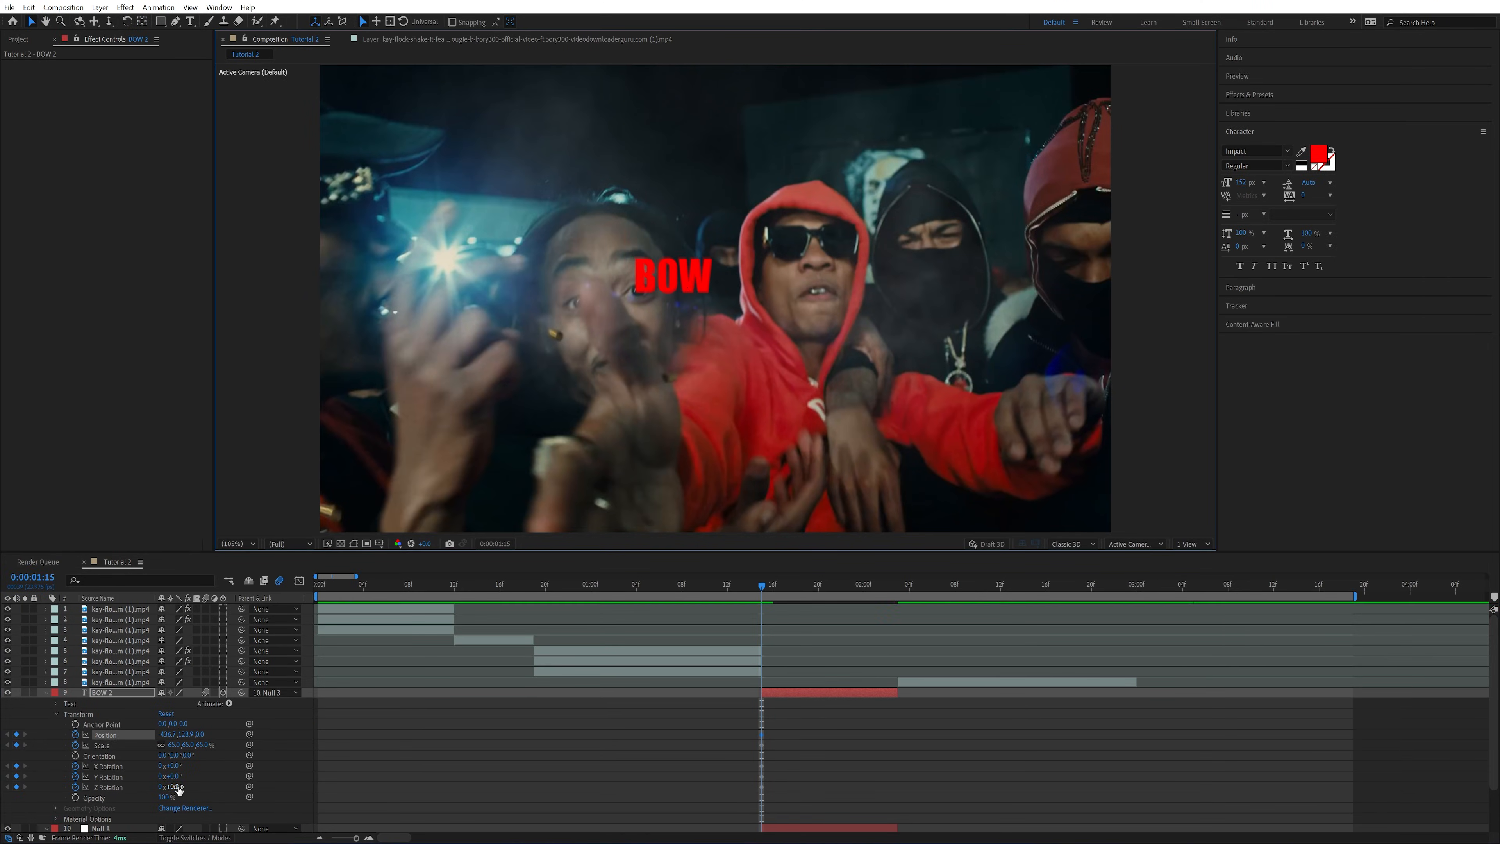
drag(172, 776, 151, 776)
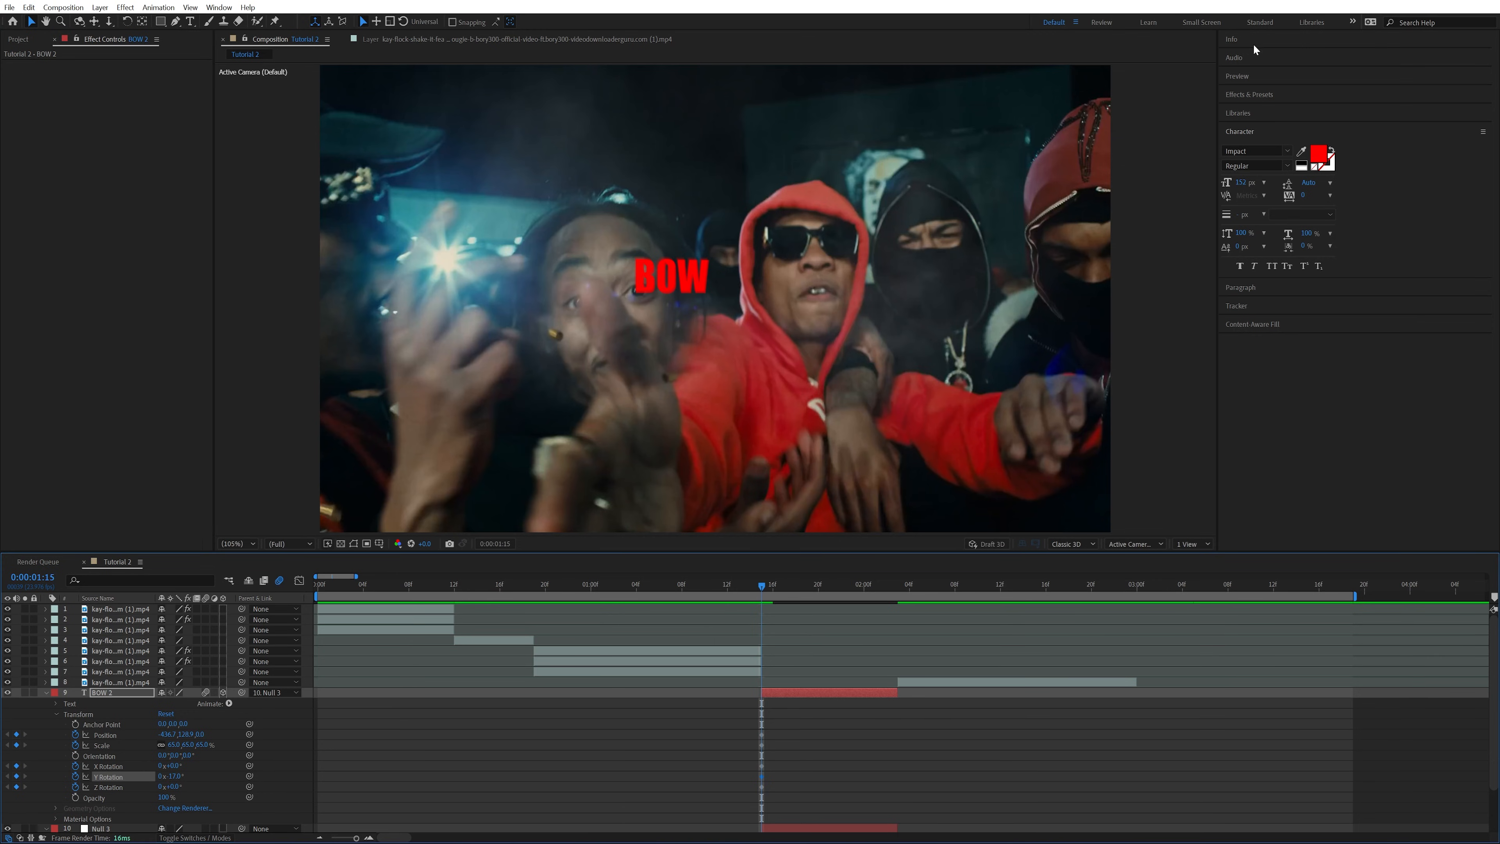
At 0:00:01:18, keyframe the BOW text directly above the red hood with its Y rotation at 0°
click(1276, 76)
click(1293, 92)
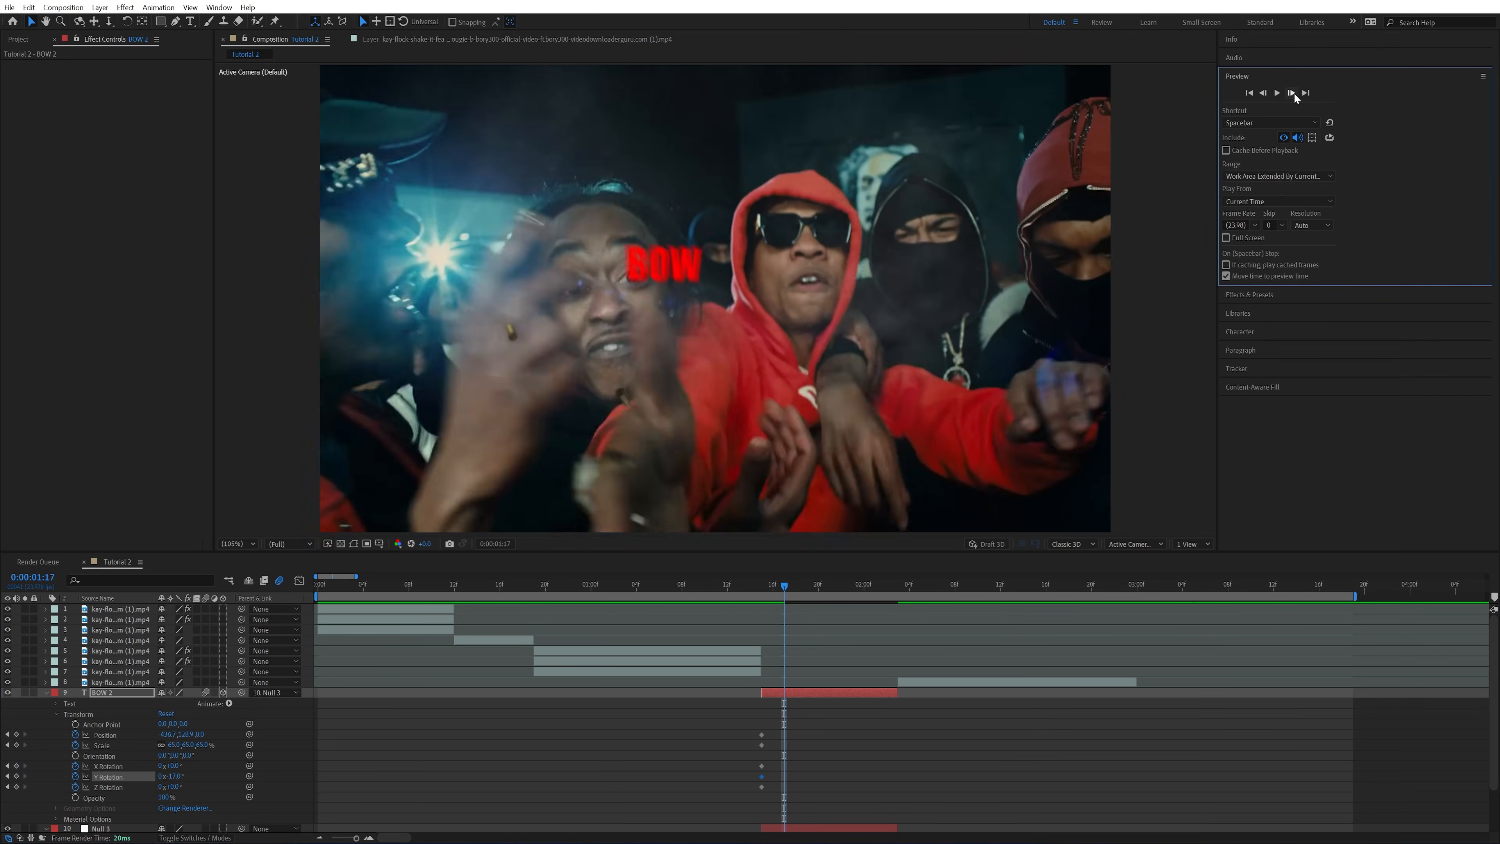
click(1292, 93)
click(1292, 92)
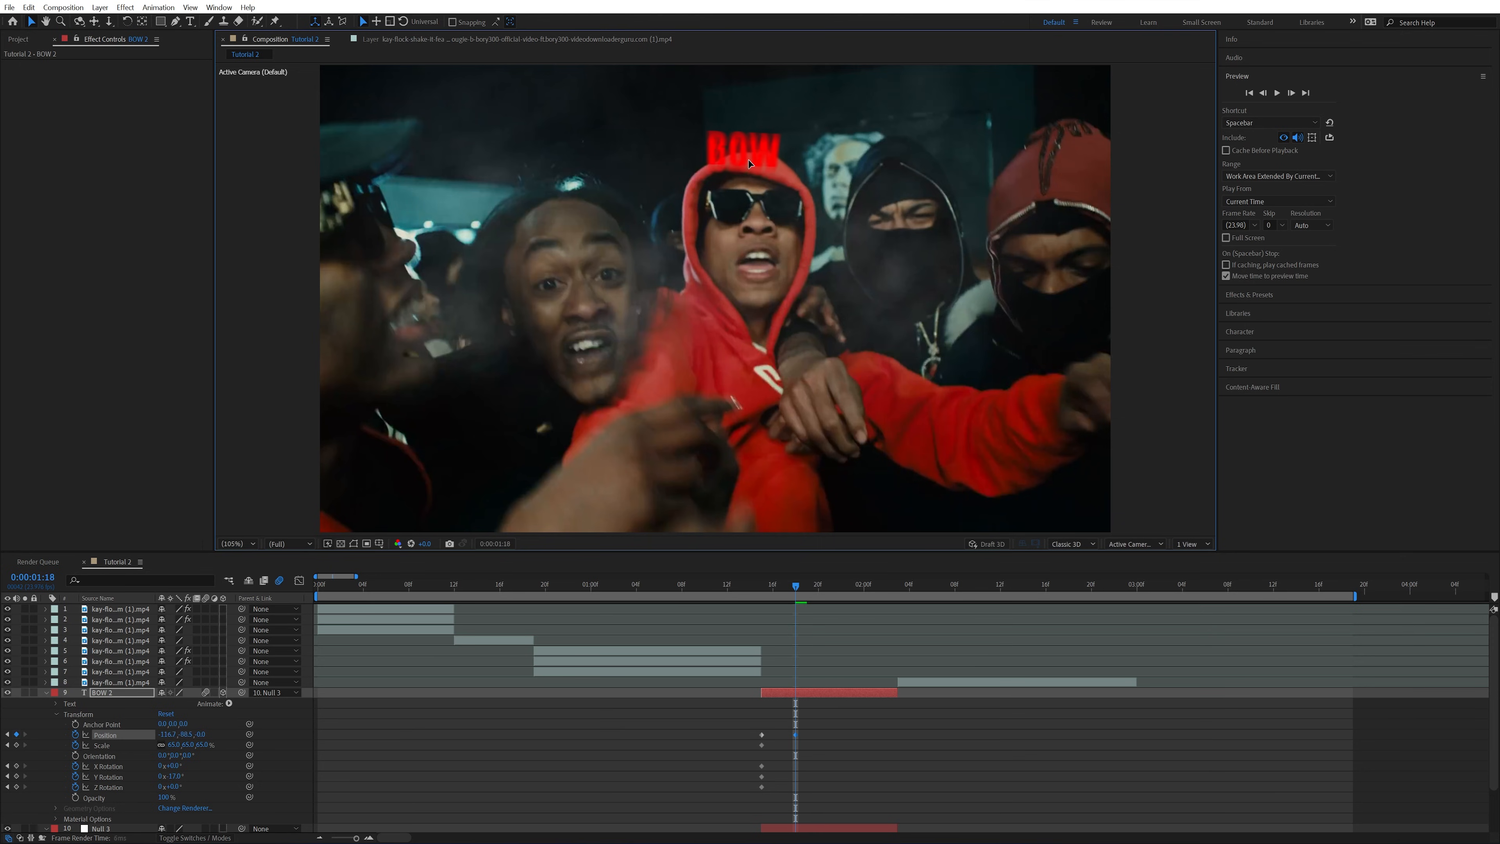
mouse_move(749, 163)
mouse_down()
mouse_move(608, 260)
mouse_move(713, 166)
mouse_move(765, 165)
mouse_up()
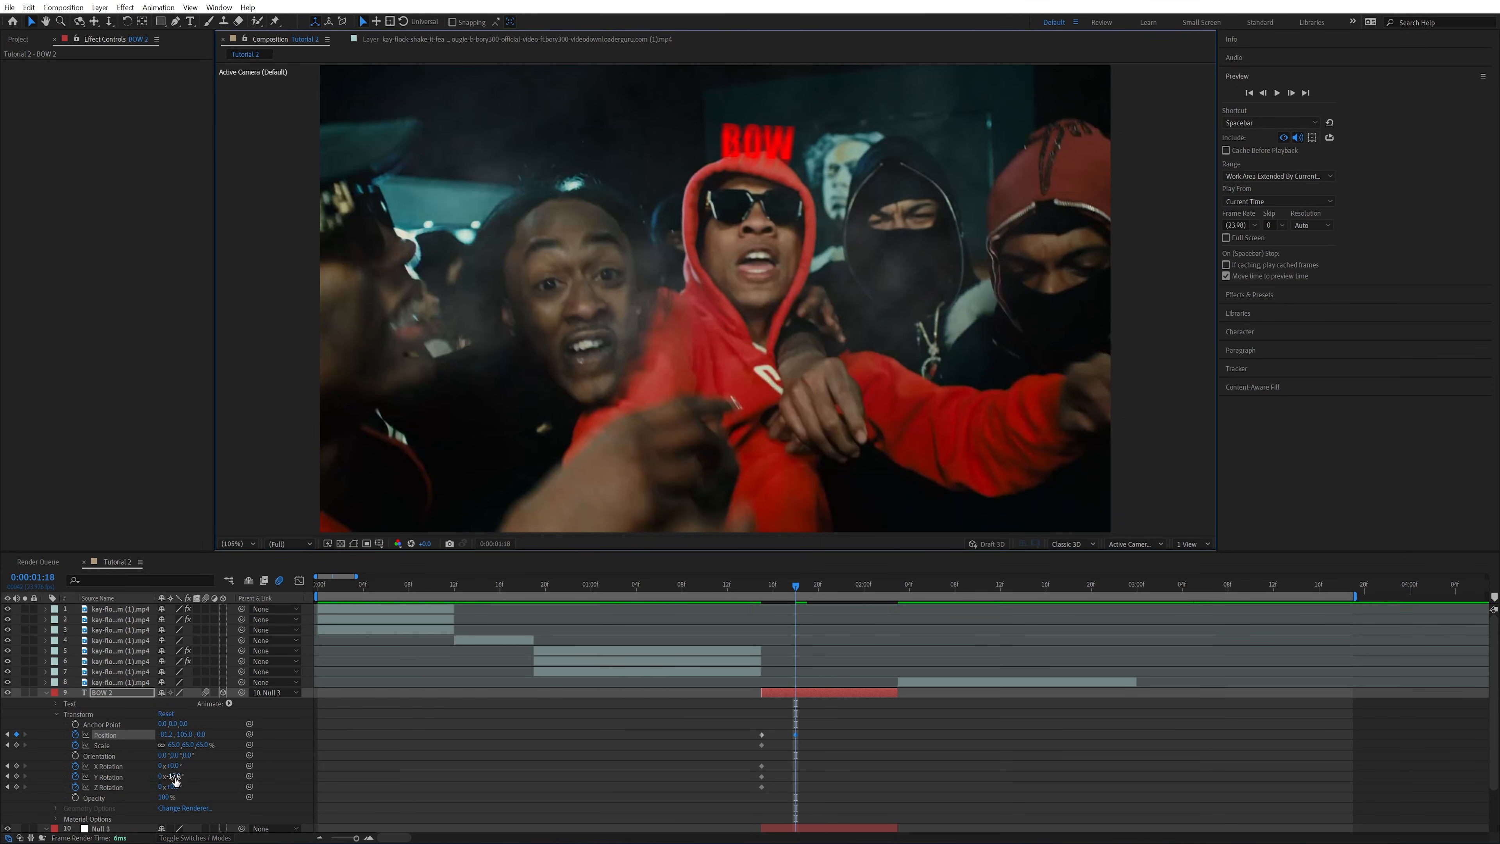
drag(175, 776, 172, 777)
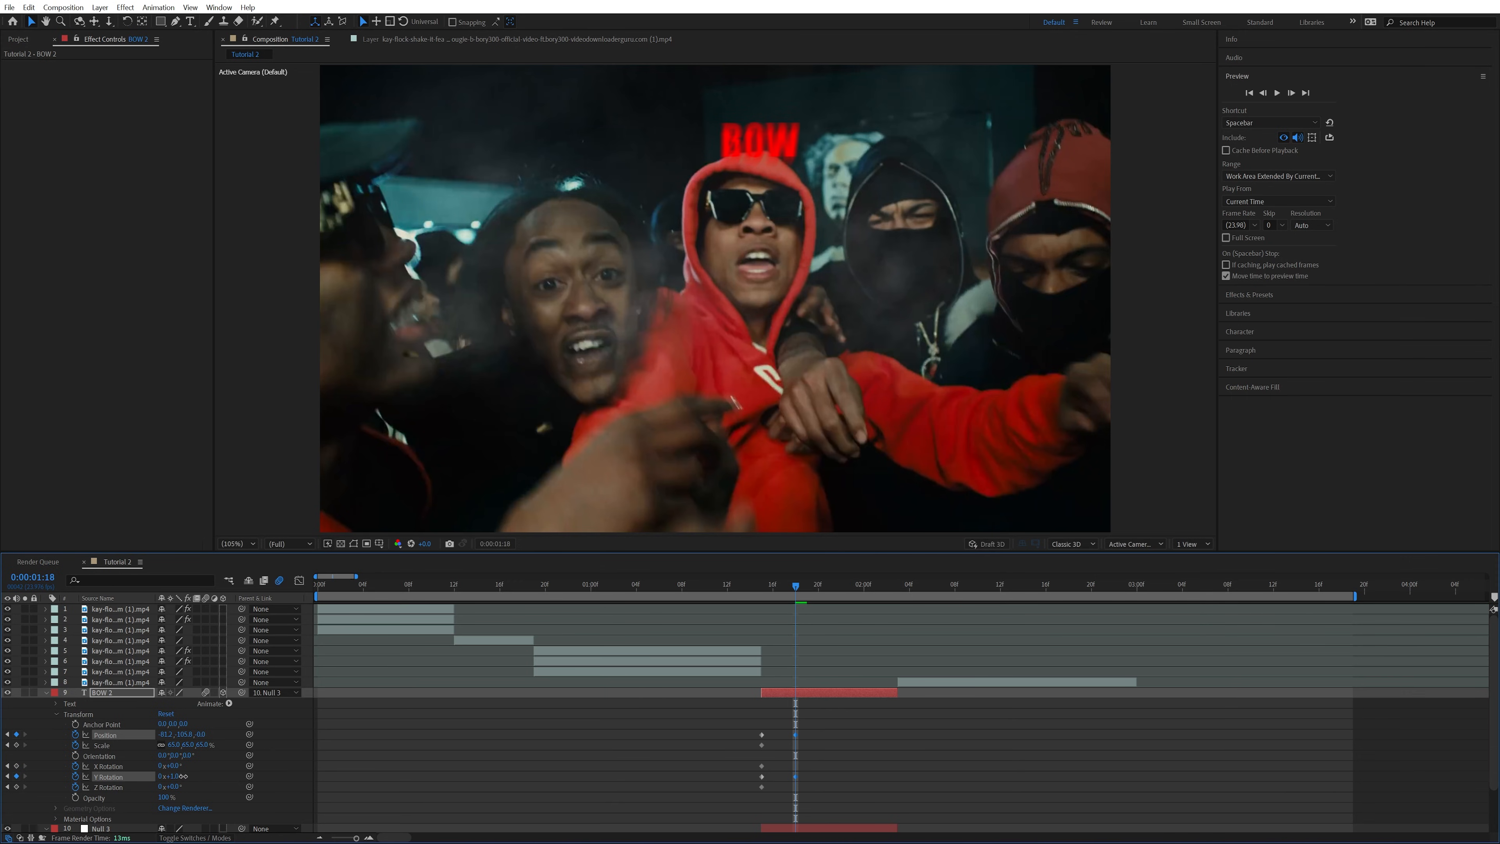
drag(183, 777, 183, 777)
At 0:00:01:21, keyframe the BOW text beside the red-hooded man, over the masked man's shoulder side, with a Y rotation of about 22°
click(1292, 92)
click(1292, 92)
click(1292, 92)
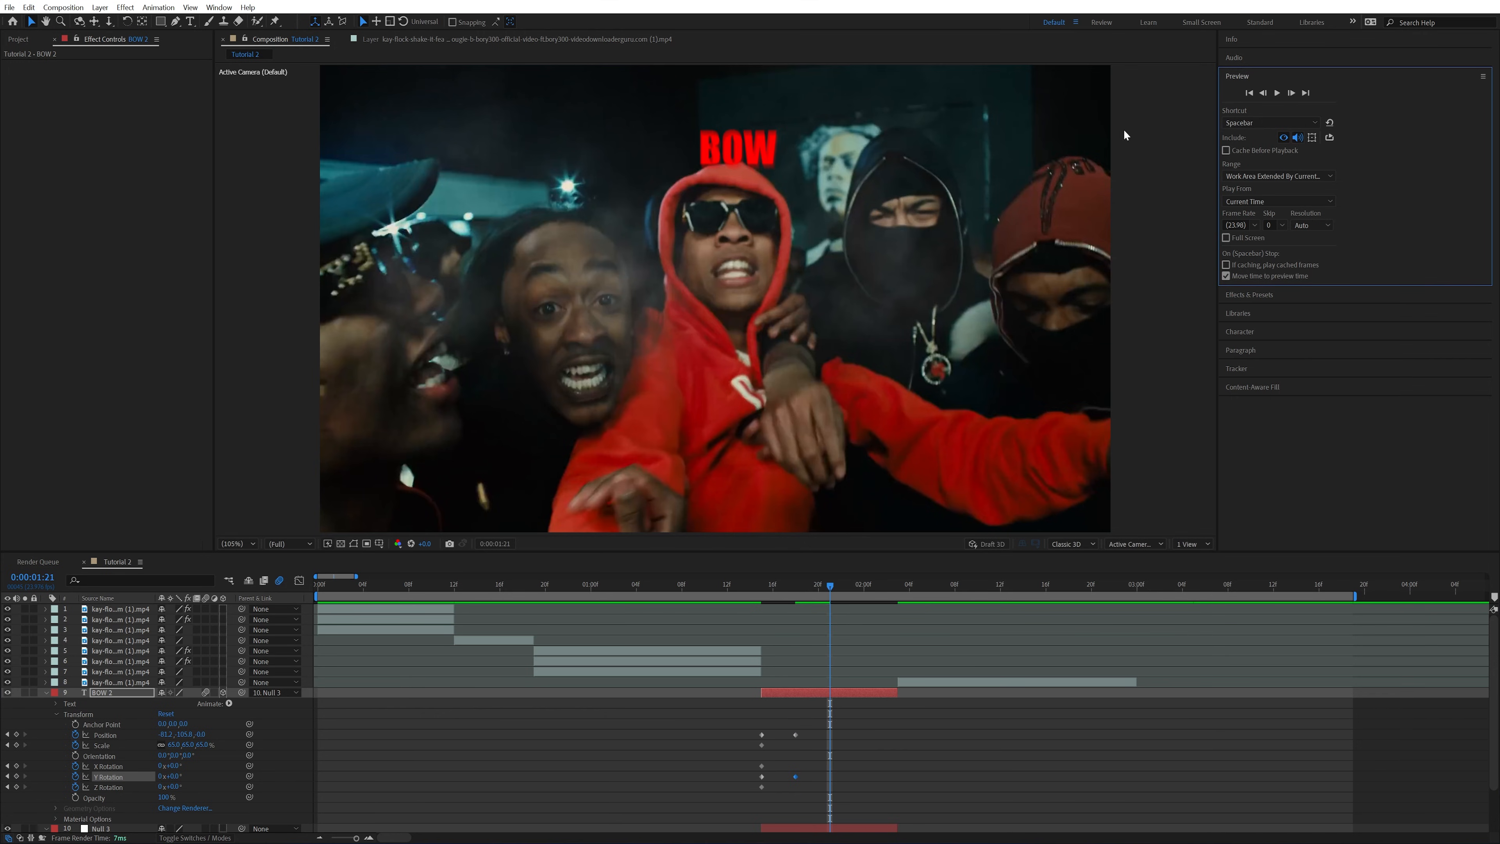
drag(763, 165, 878, 238)
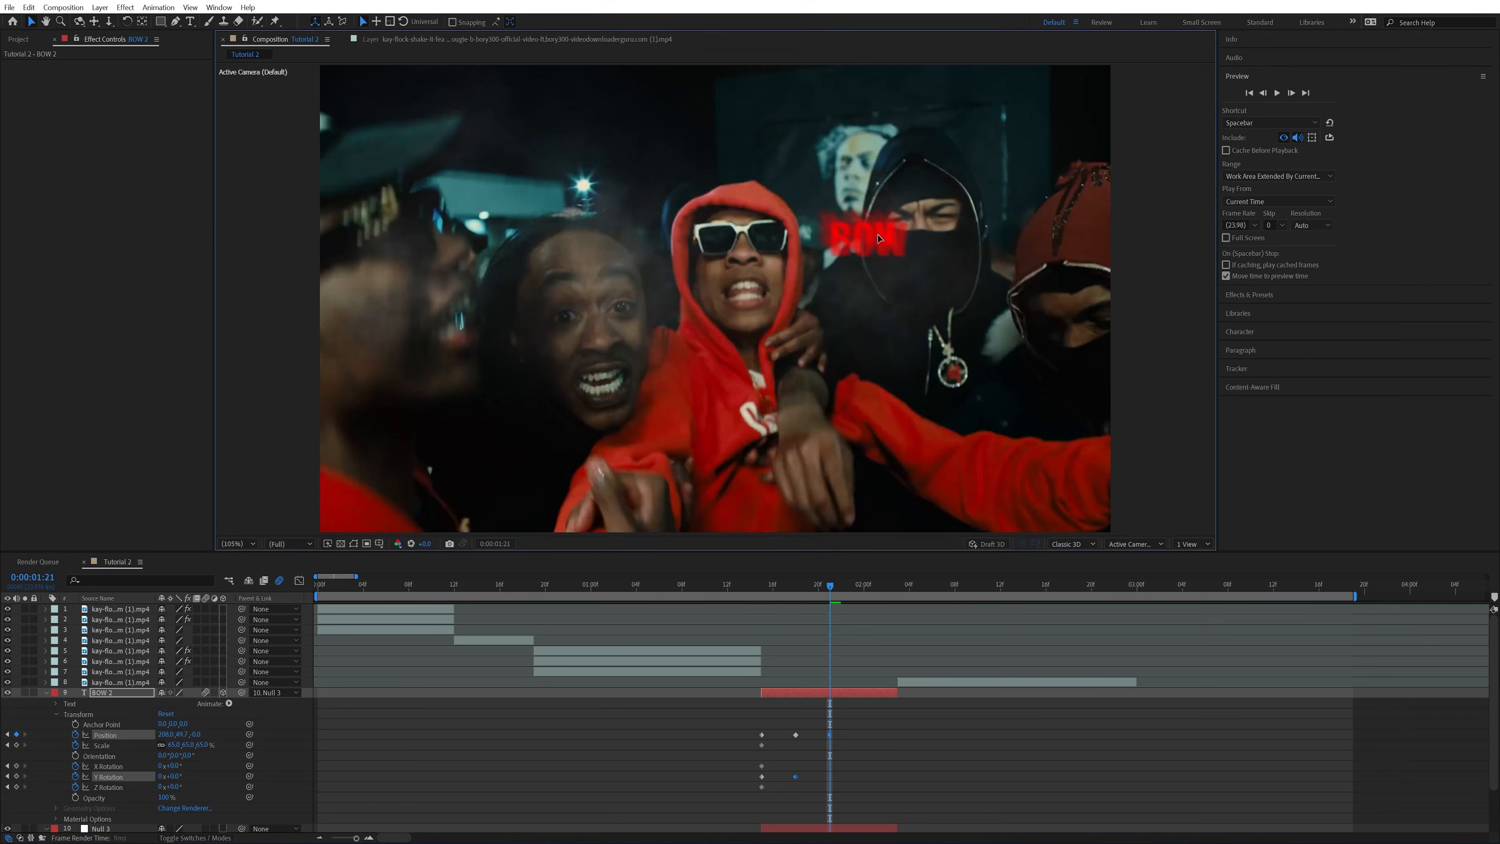
drag(177, 779, 182, 777)
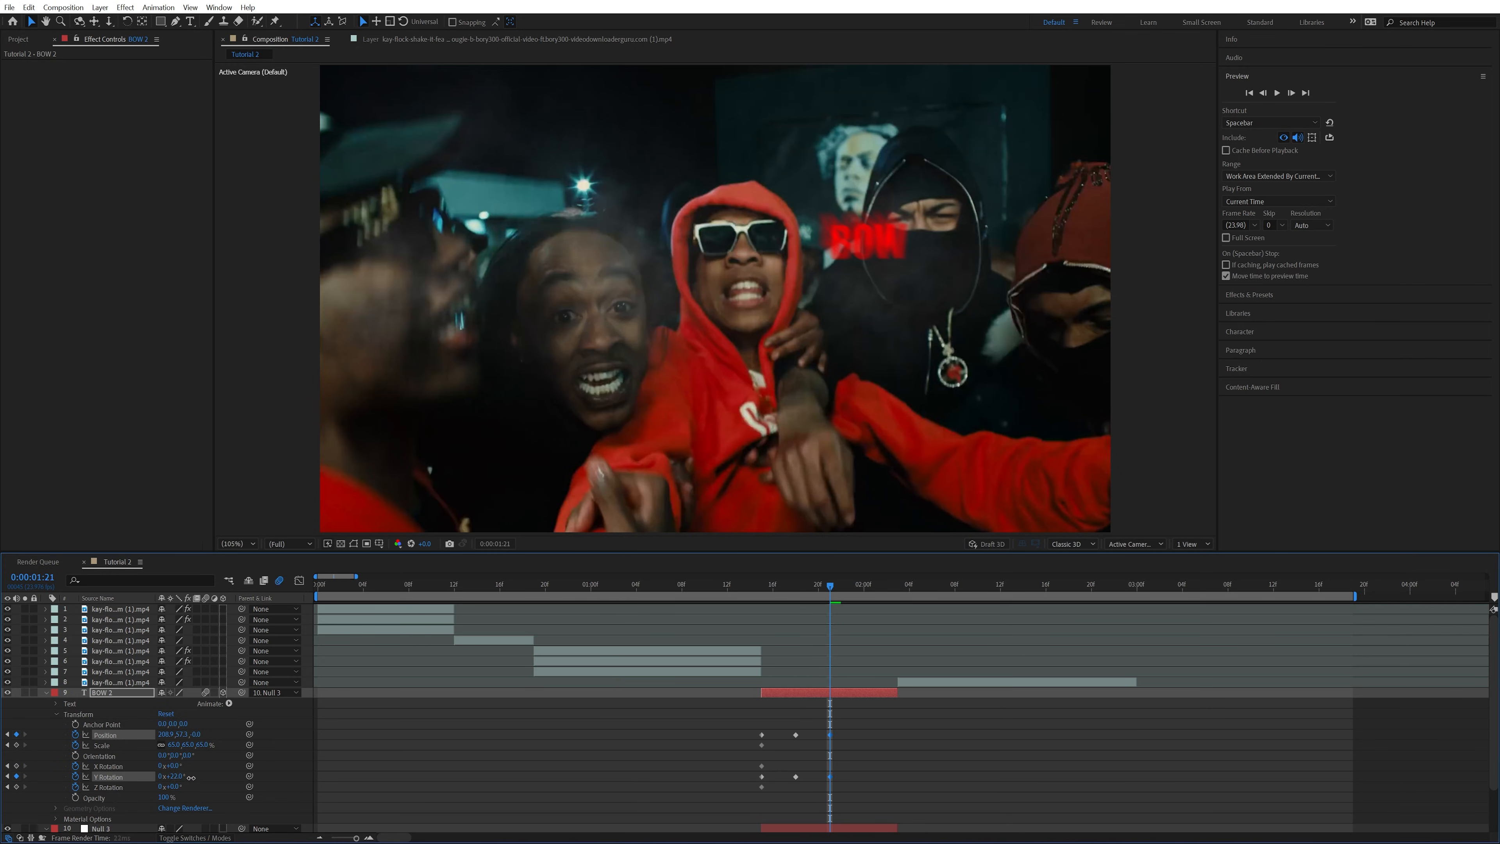
At 0:00:02:00, keyframe the BOW text in front of the red-hooded man's chin and scale it to about 105%
click(1293, 94)
click(1292, 94)
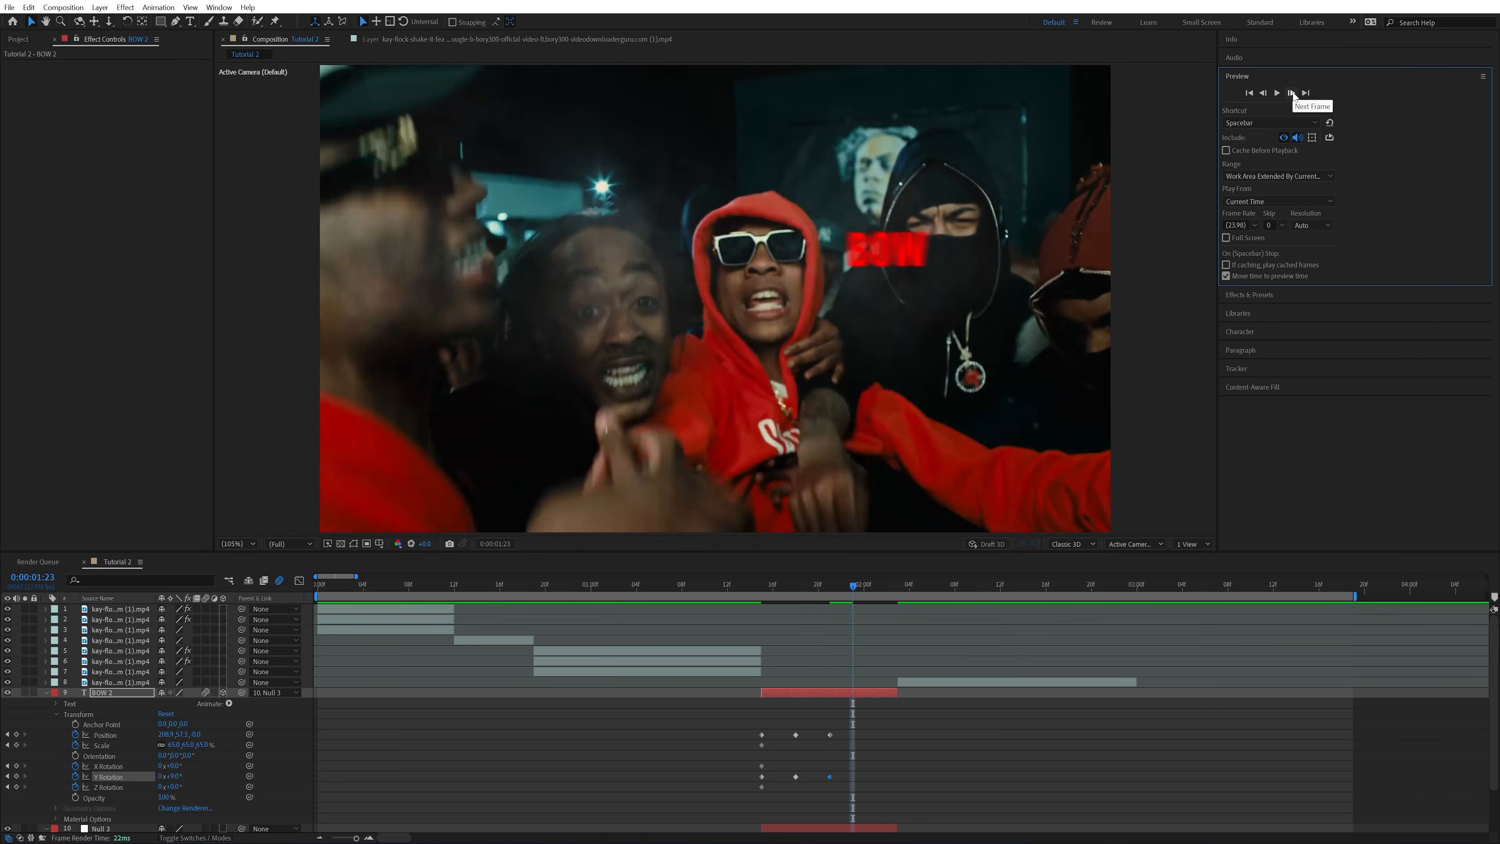
click(1293, 94)
drag(937, 232, 839, 279)
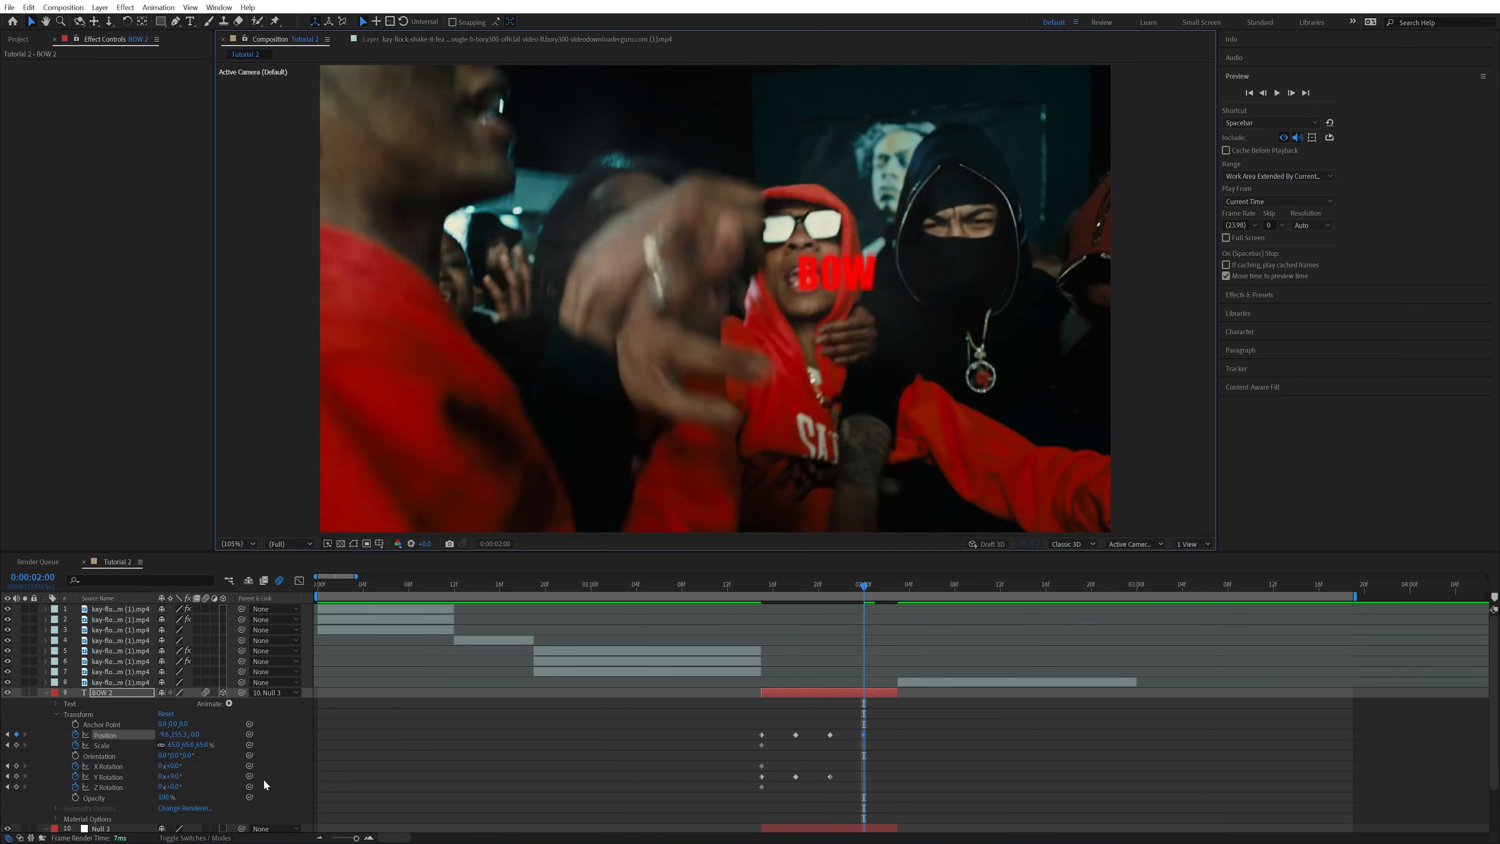
drag(174, 745, 201, 746)
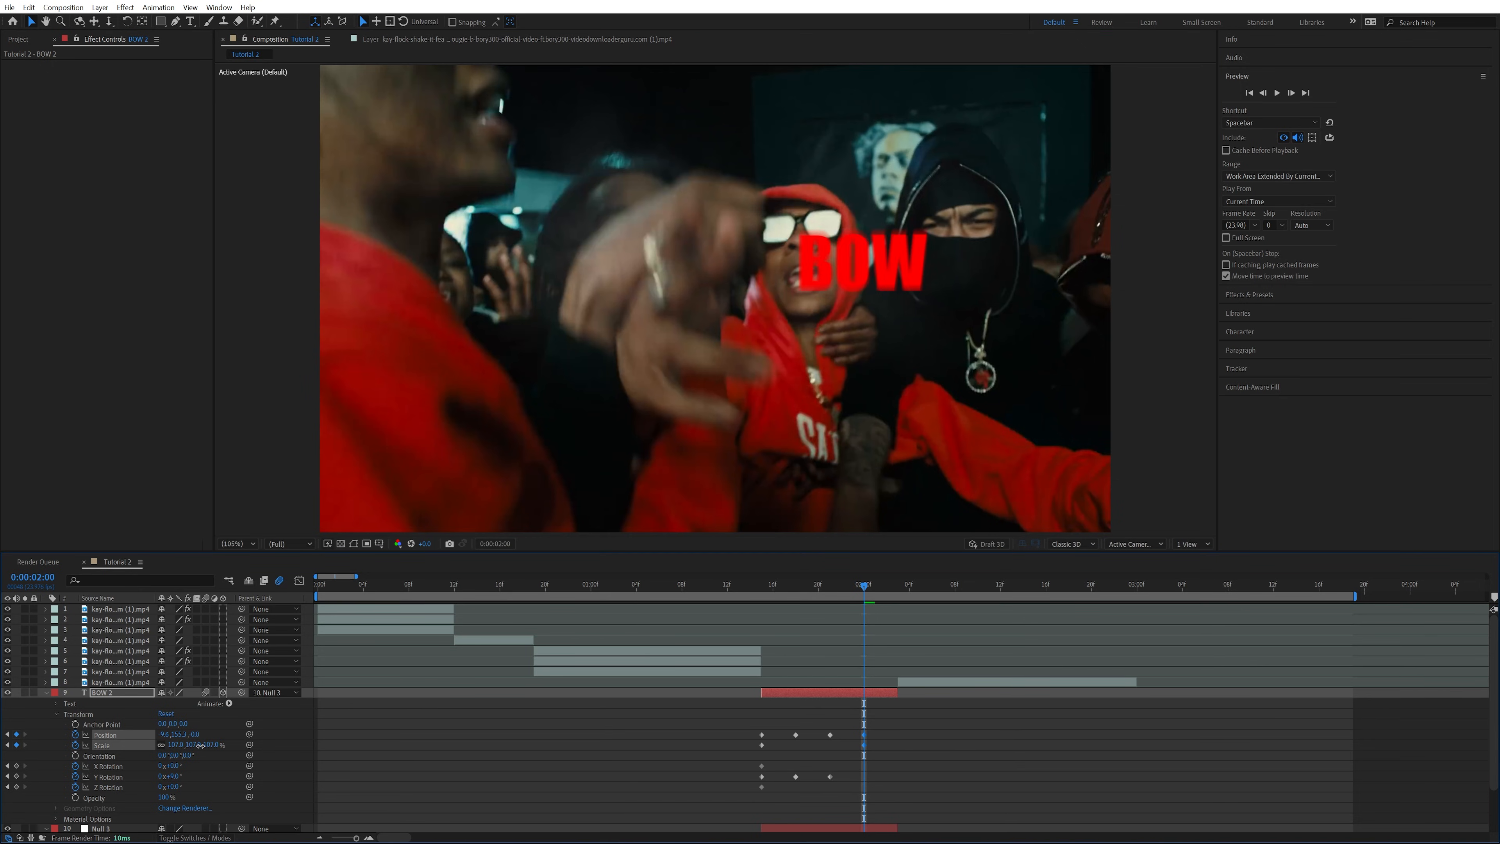
drag(892, 261, 883, 266)
Select the BOW text's scale keyframes and preview the circling animation from 0:00:01:15
drag(862, 584, 795, 585)
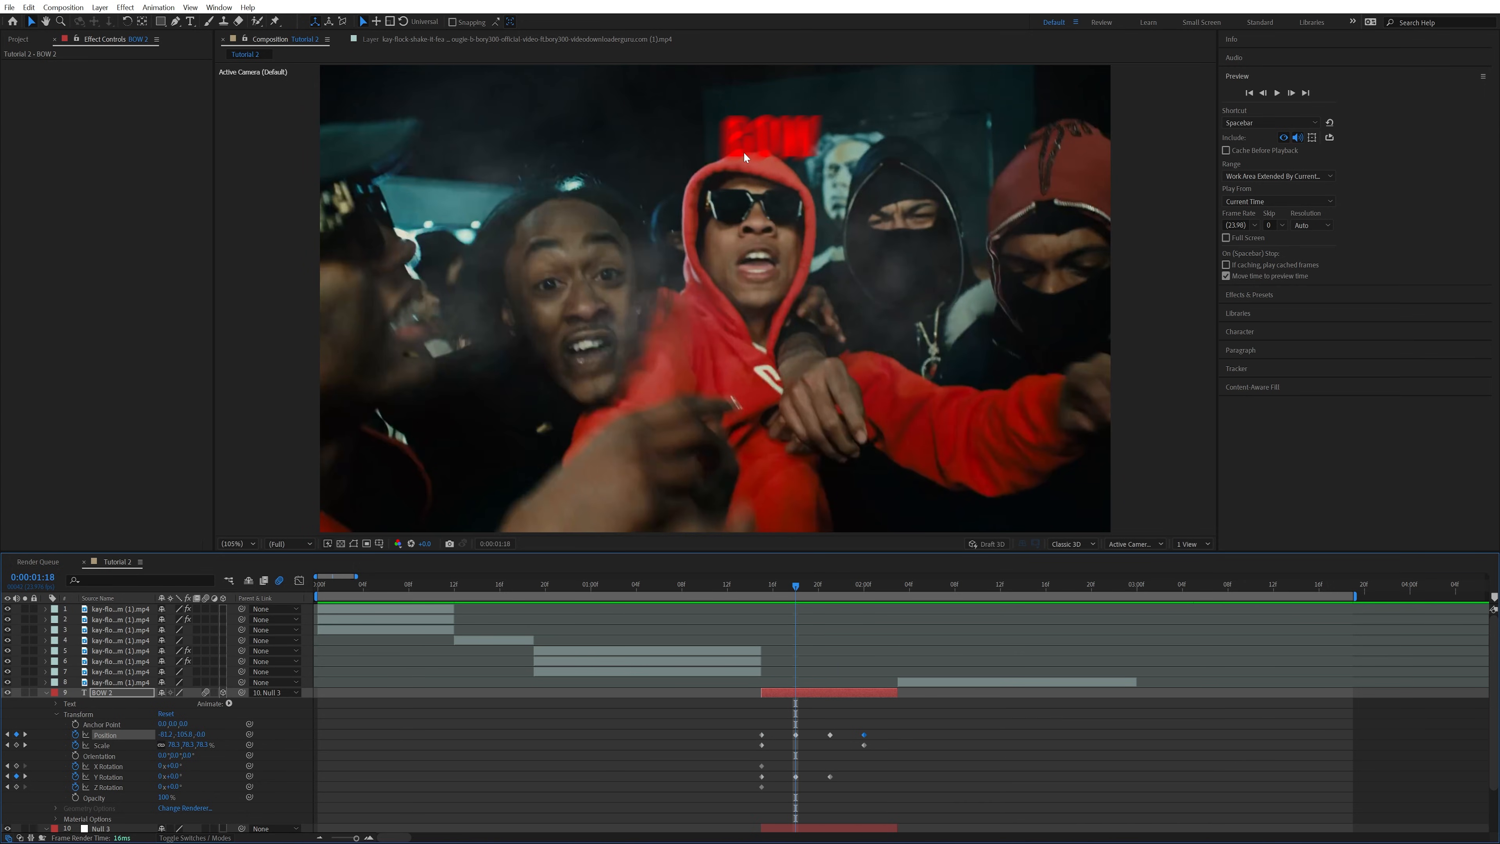
key(j)
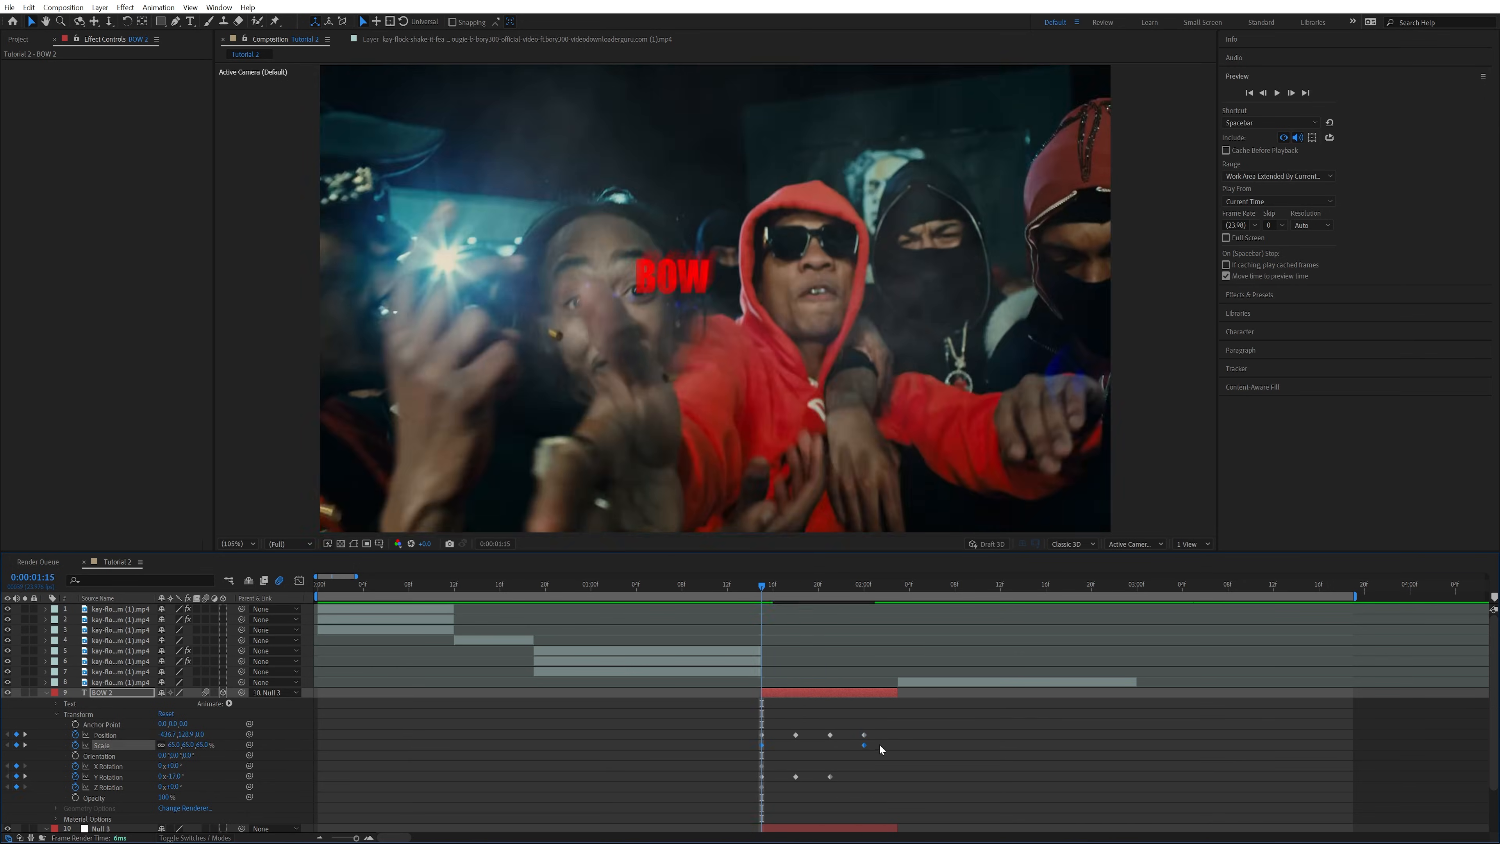
drag(882, 745, 746, 746)
key(space)
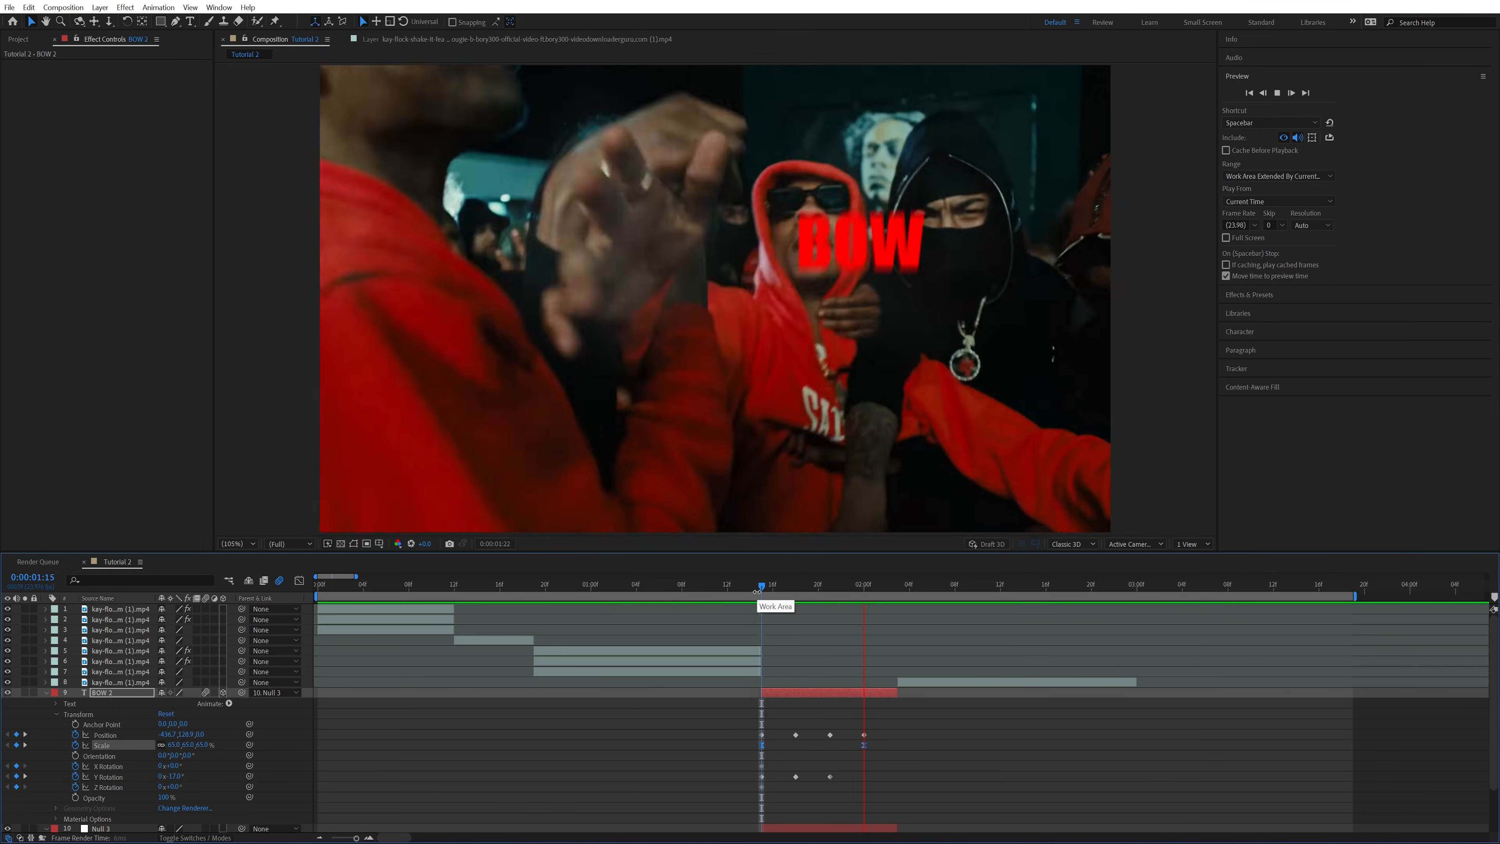
key(space)
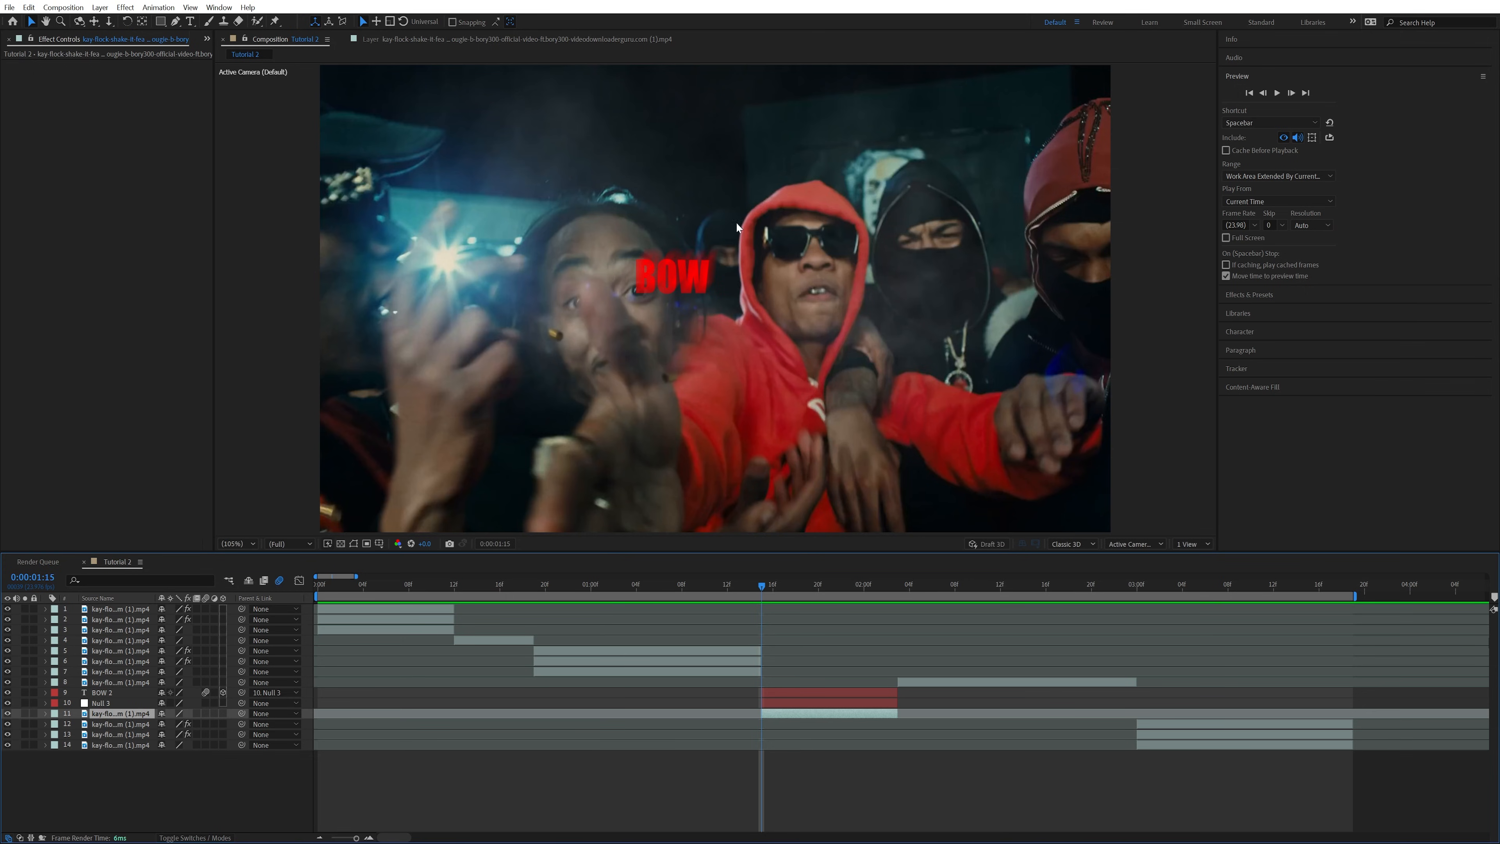
Duplicate the clip layer beneath the text, place the copy directly above the BOW layer and hide it
click(788, 690)
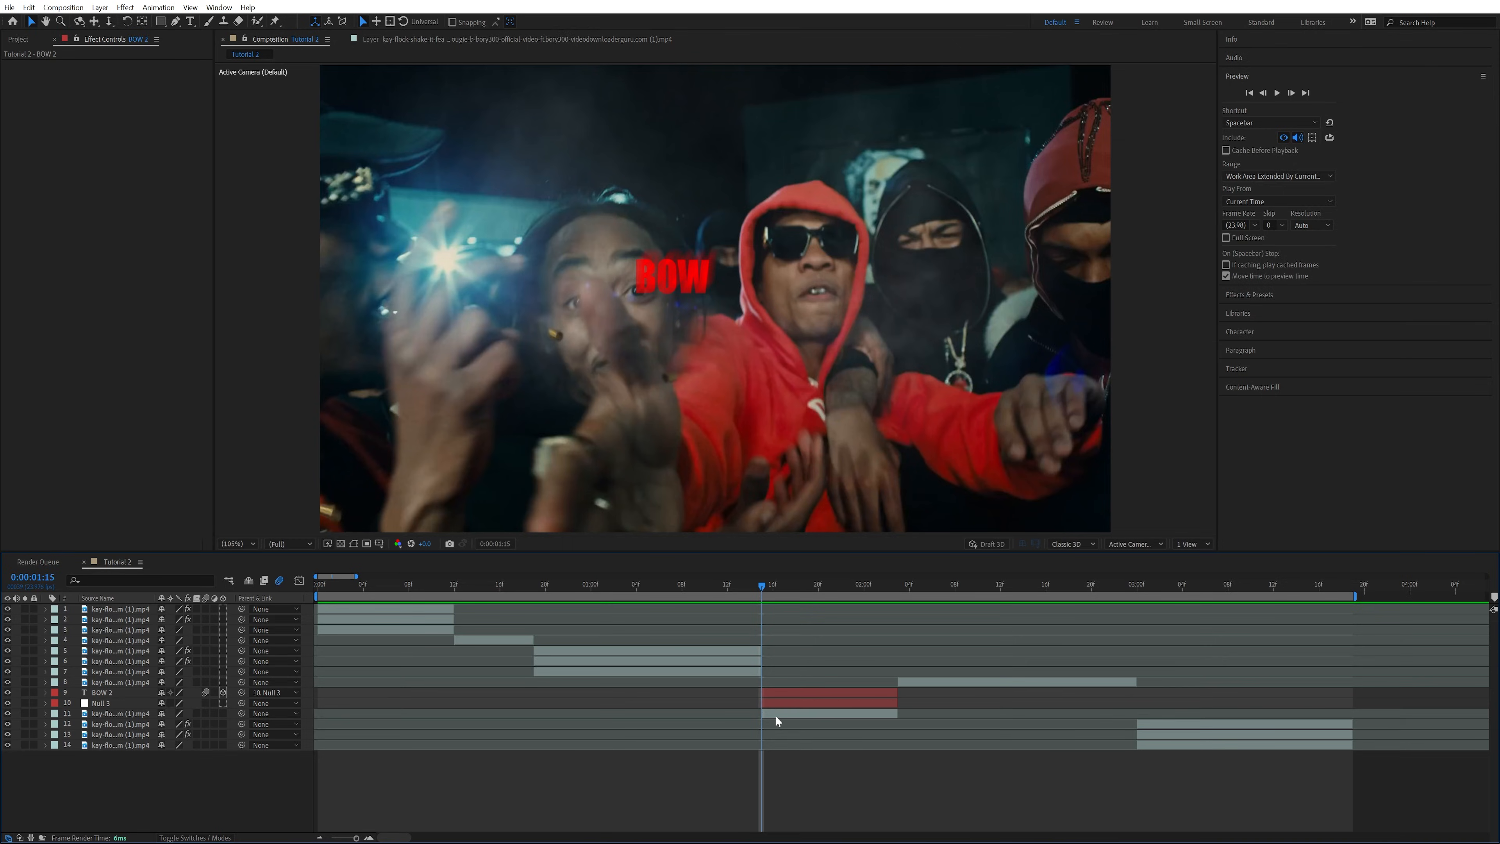
click(778, 712)
key(ctrl+d)
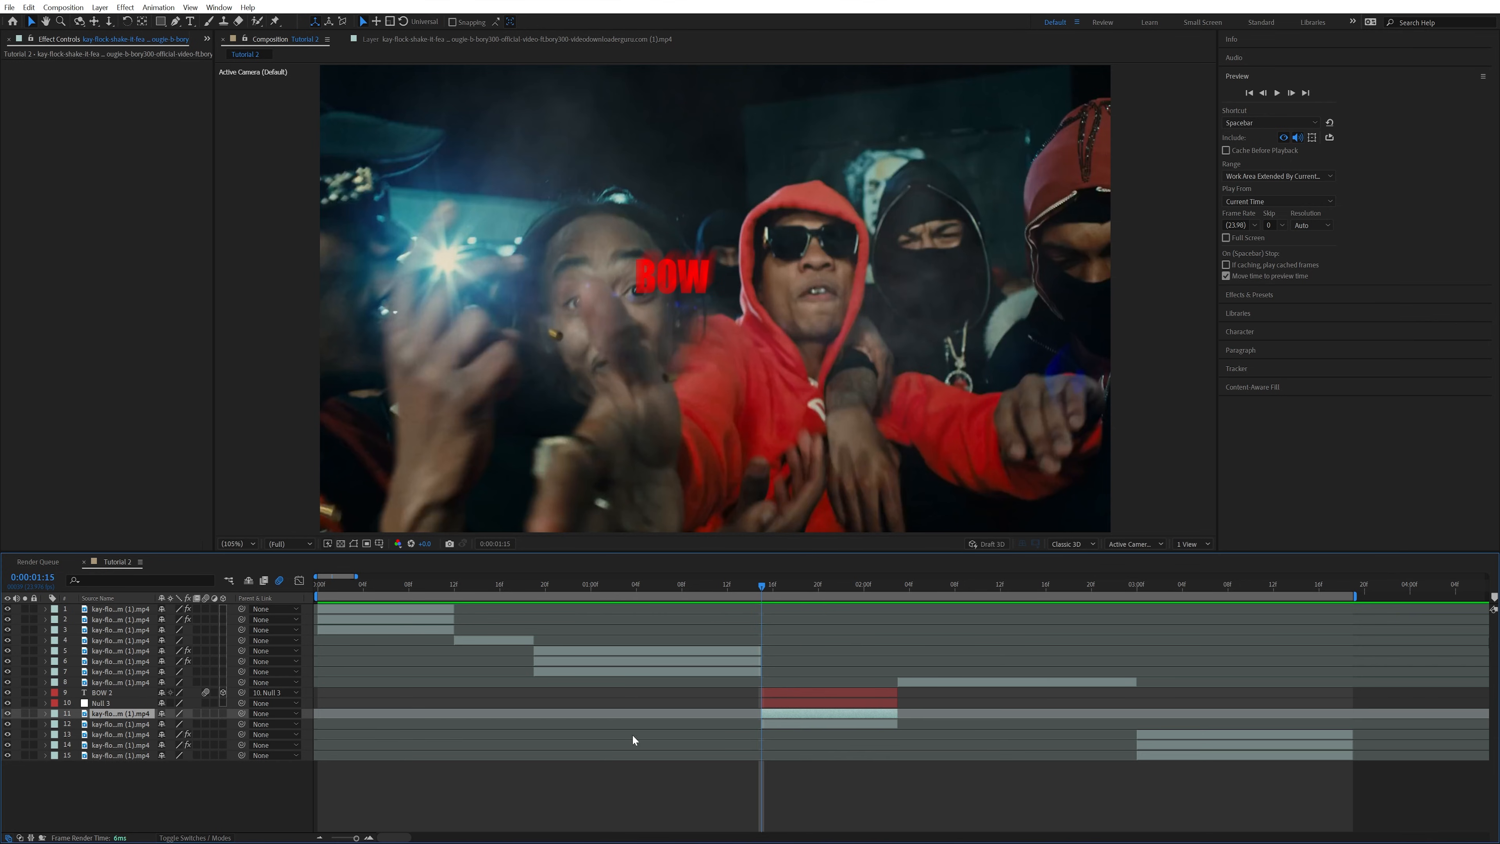
drag(106, 710, 741, 693)
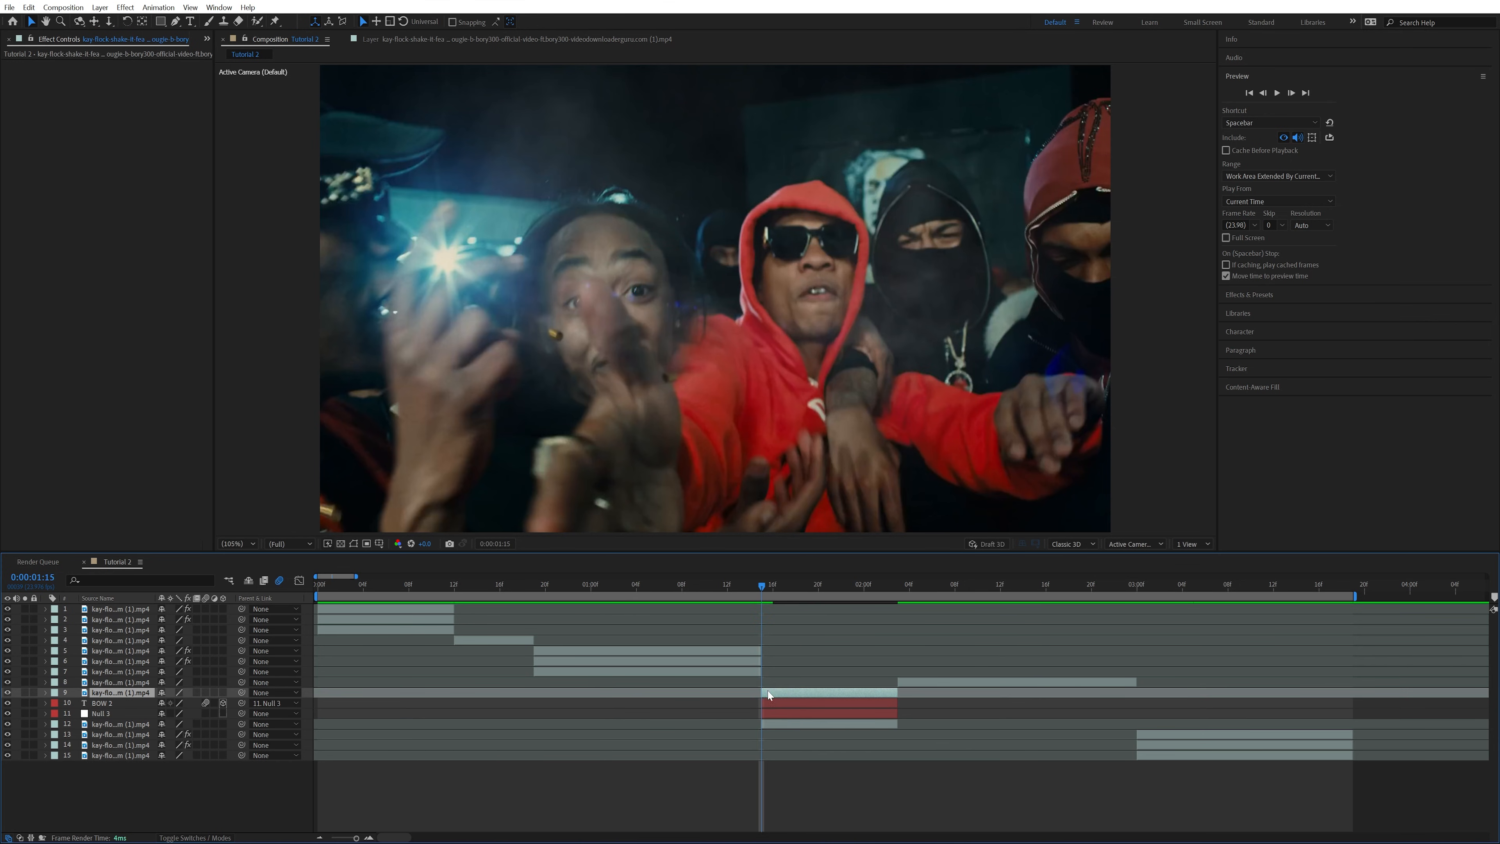
click(7, 694)
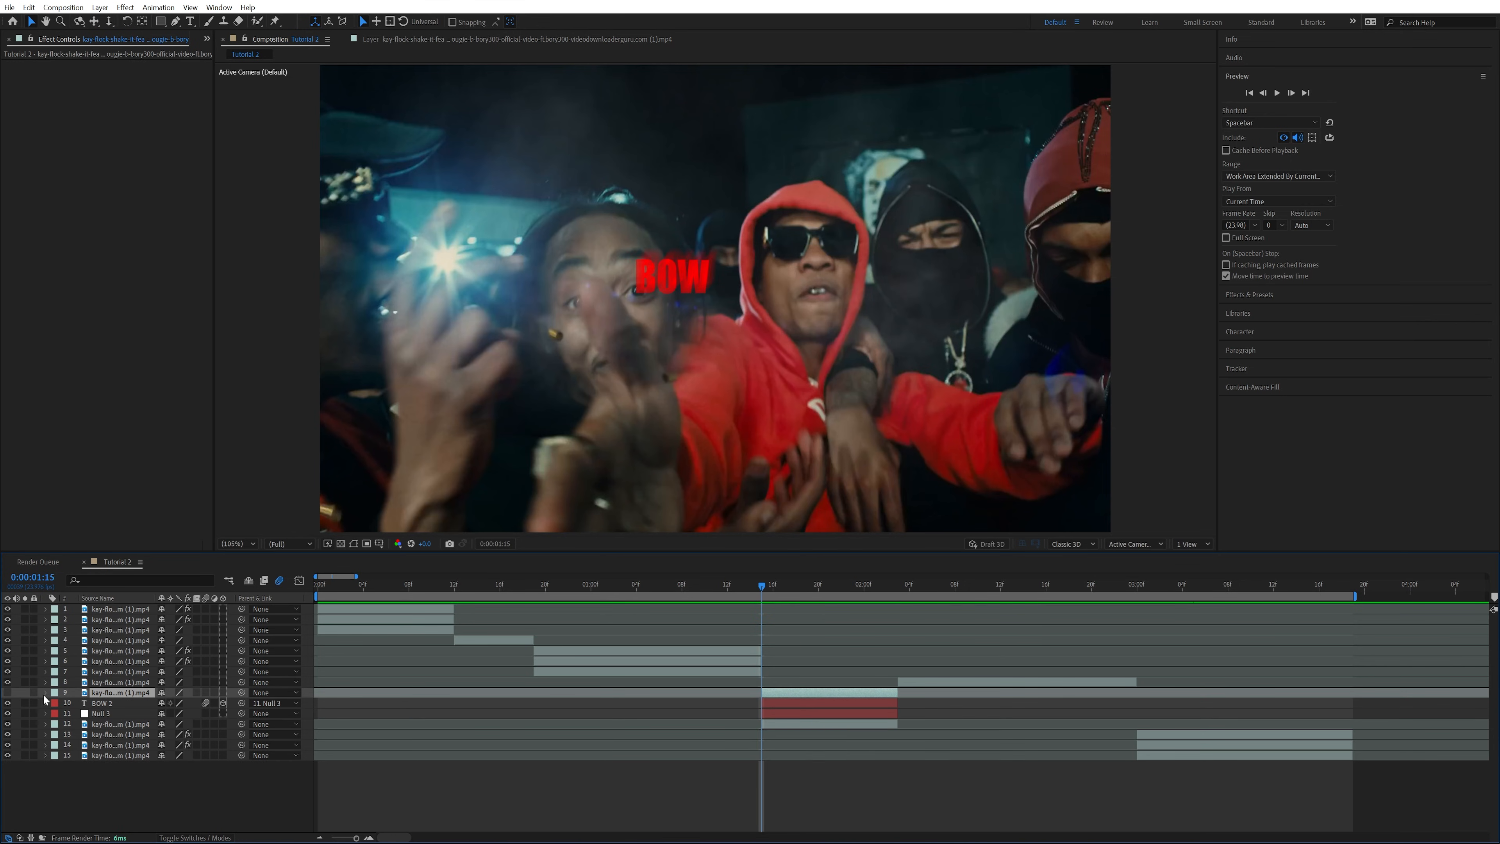
Draw a Pen mask around the red hood on the hidden copy at 0:00:01:16 and keyframe its mask path
click(175, 21)
click(774, 585)
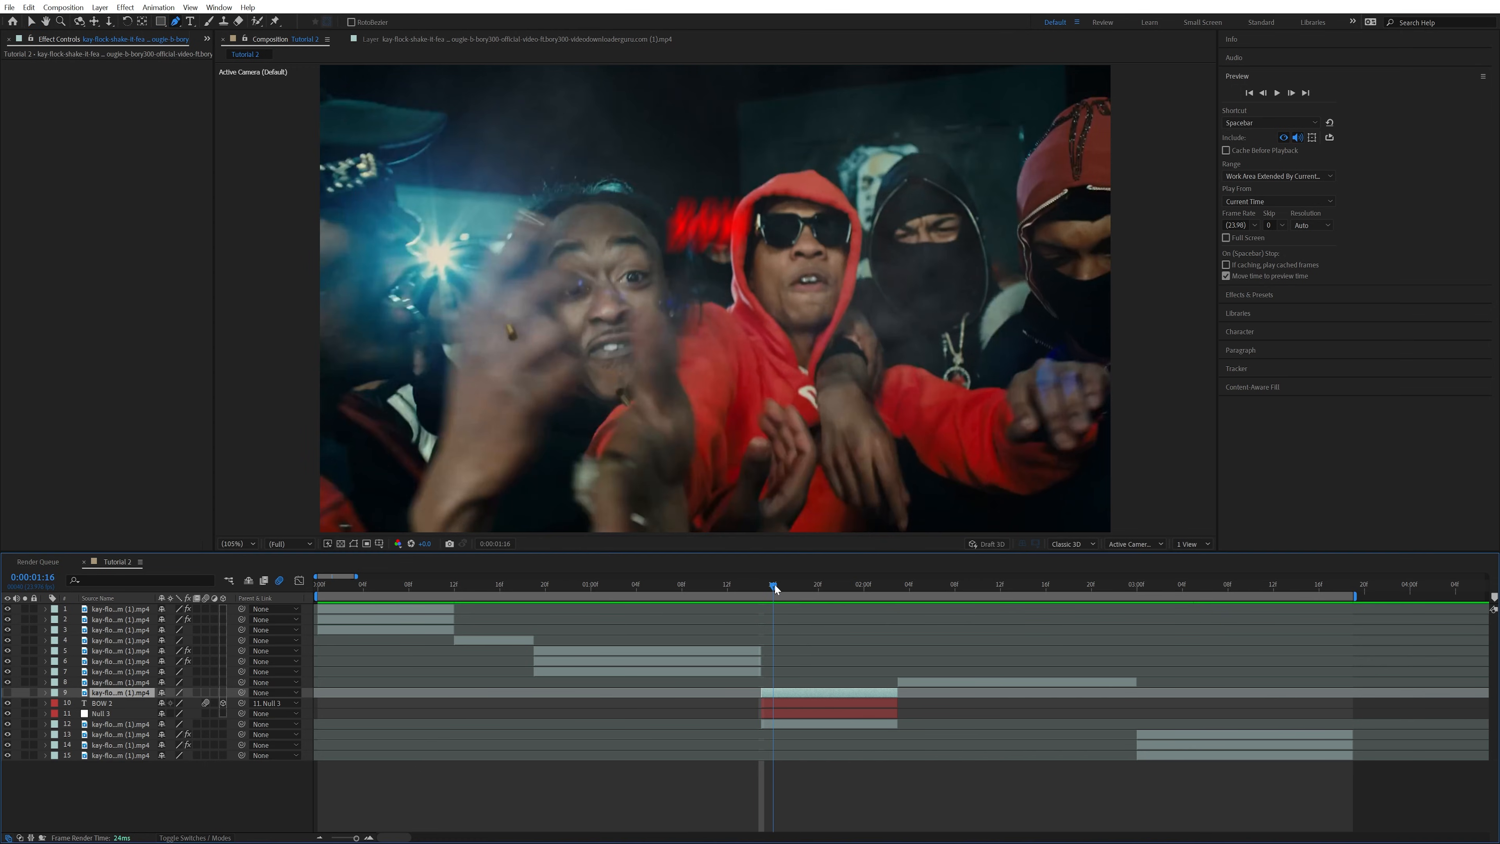
click(734, 269)
drag(735, 214, 743, 204)
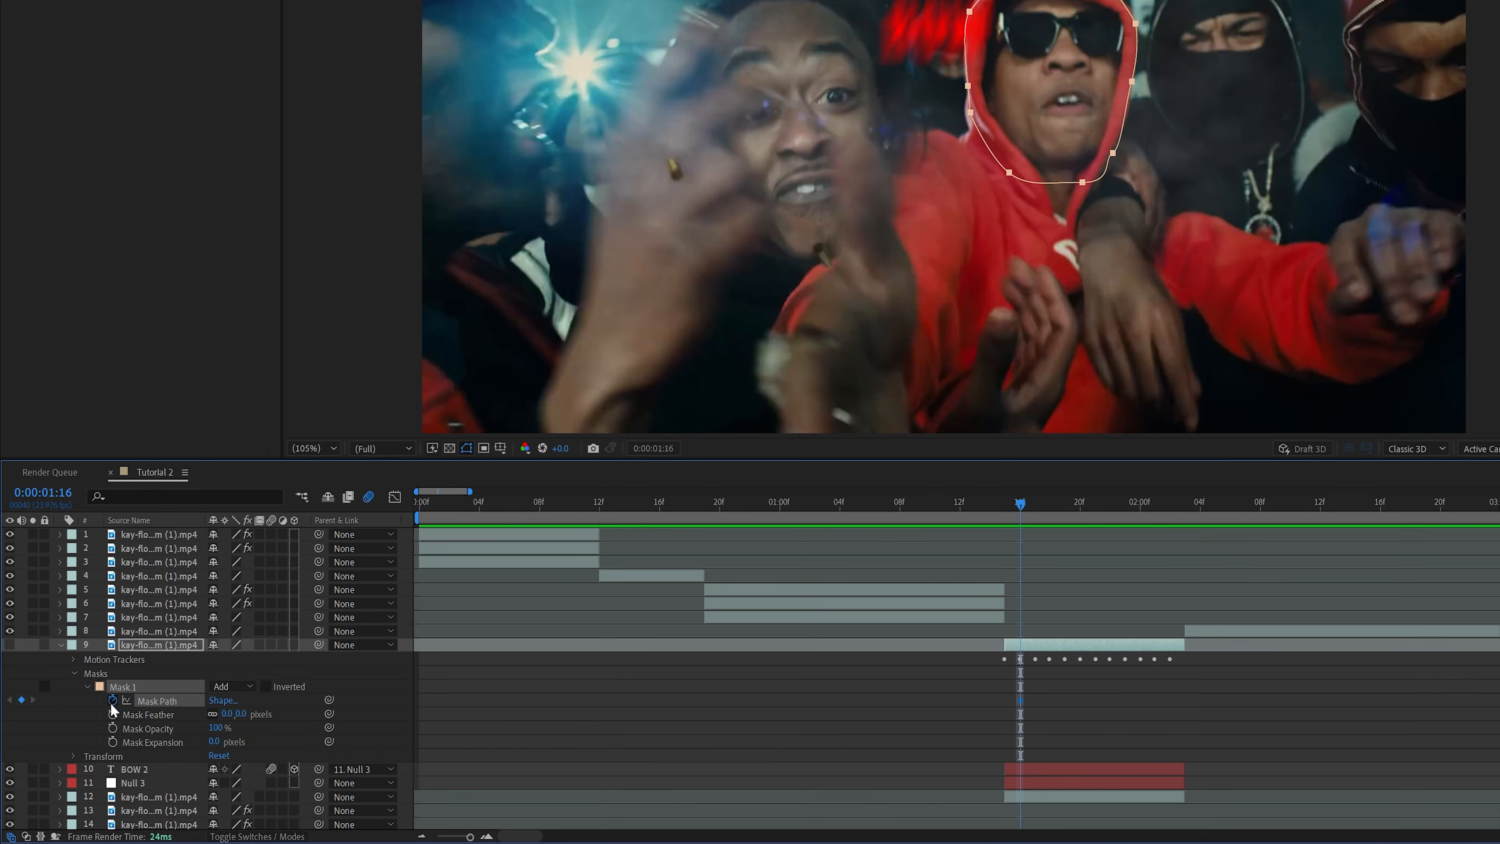
Fit the mask outline to the upper edges of the red hood at 0:00:01:17
key(Page_Down)
mouse_move(805, 172)
mouse_down()
mouse_move(784, 155)
mouse_move(808, 166)
mouse_up()
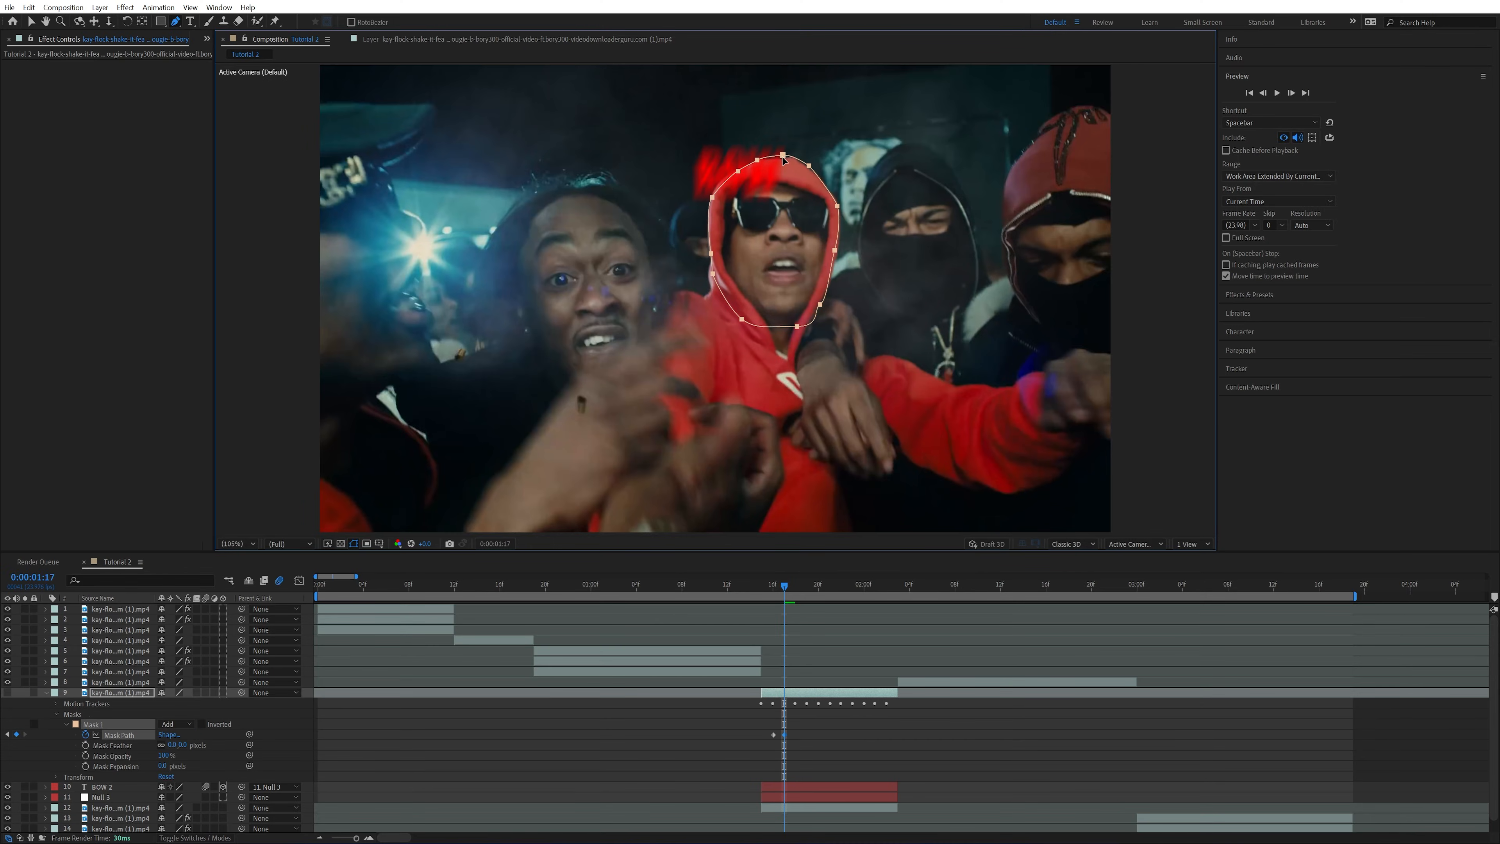
drag(837, 206, 839, 206)
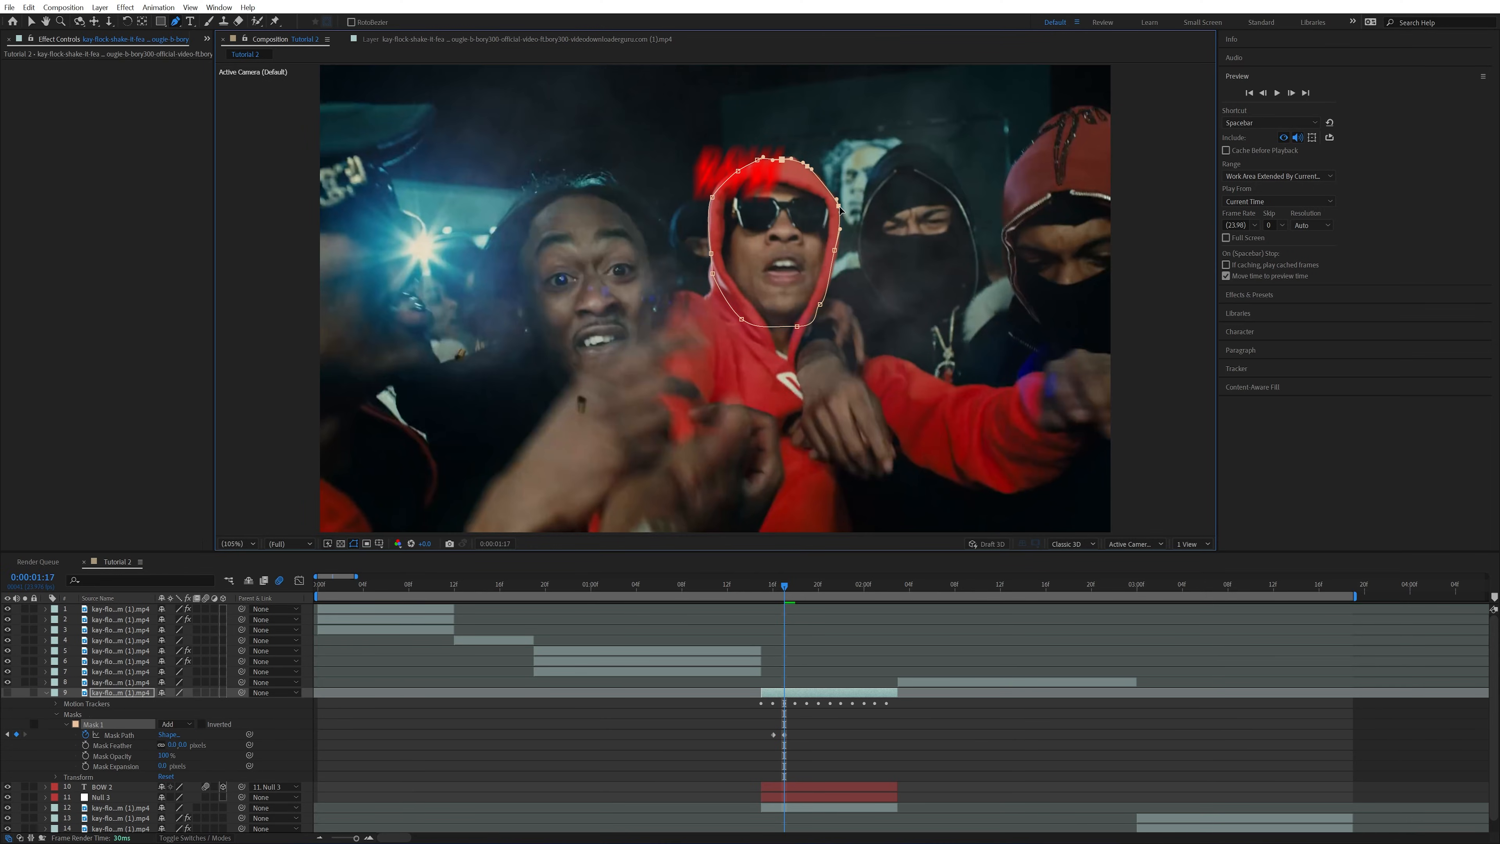
click(738, 171)
drag(712, 197, 714, 191)
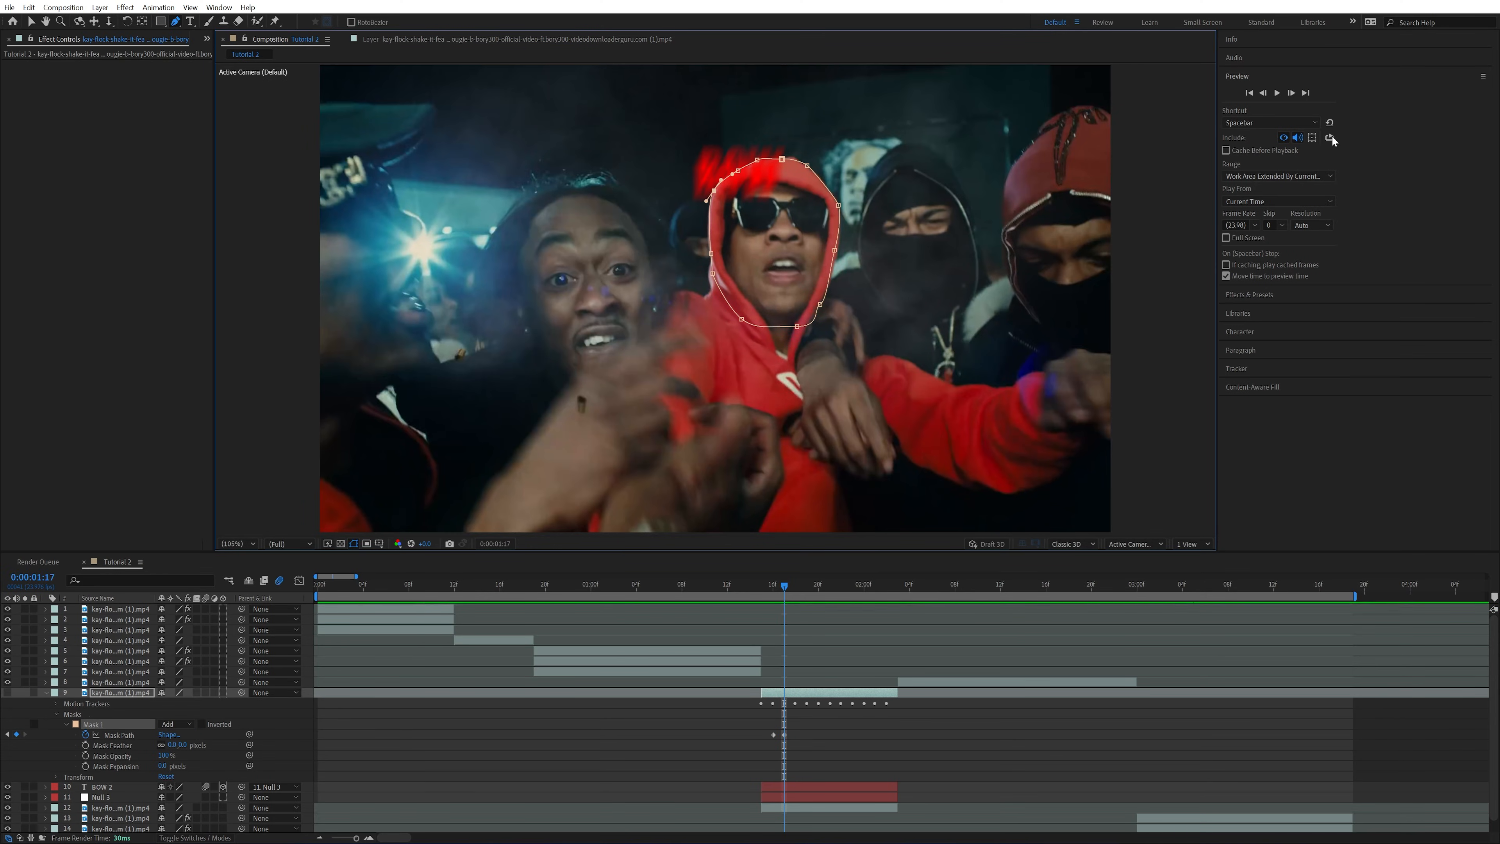
Keyframe the mask path frame by frame from 0:00:01:18 to 0:00:01:21 so it follows the red hood
click(1294, 94)
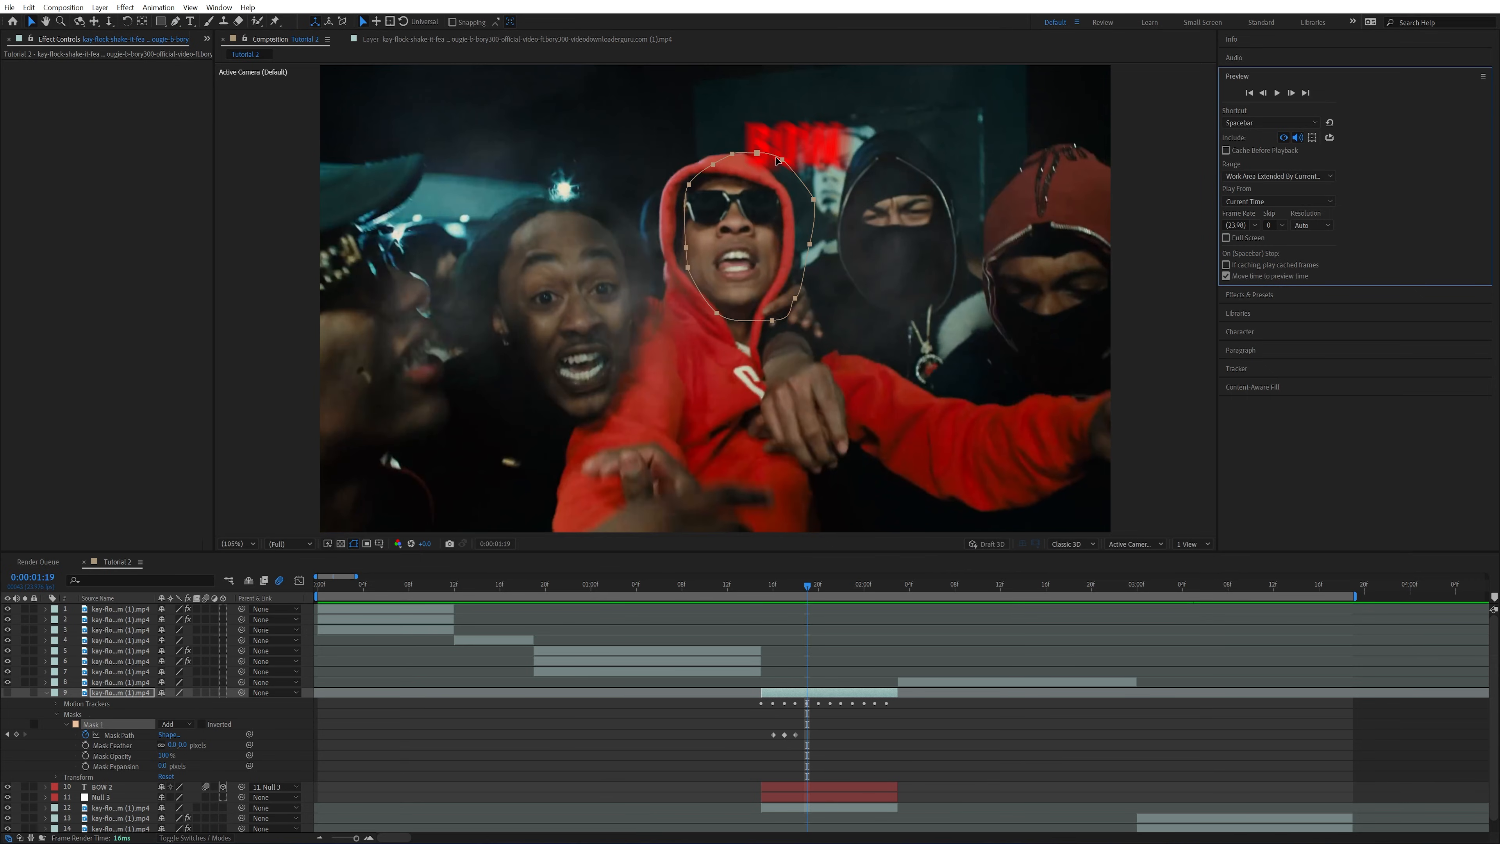
drag(778, 161, 753, 161)
drag(755, 163, 799, 225)
key(Page_Down)
click(1292, 94)
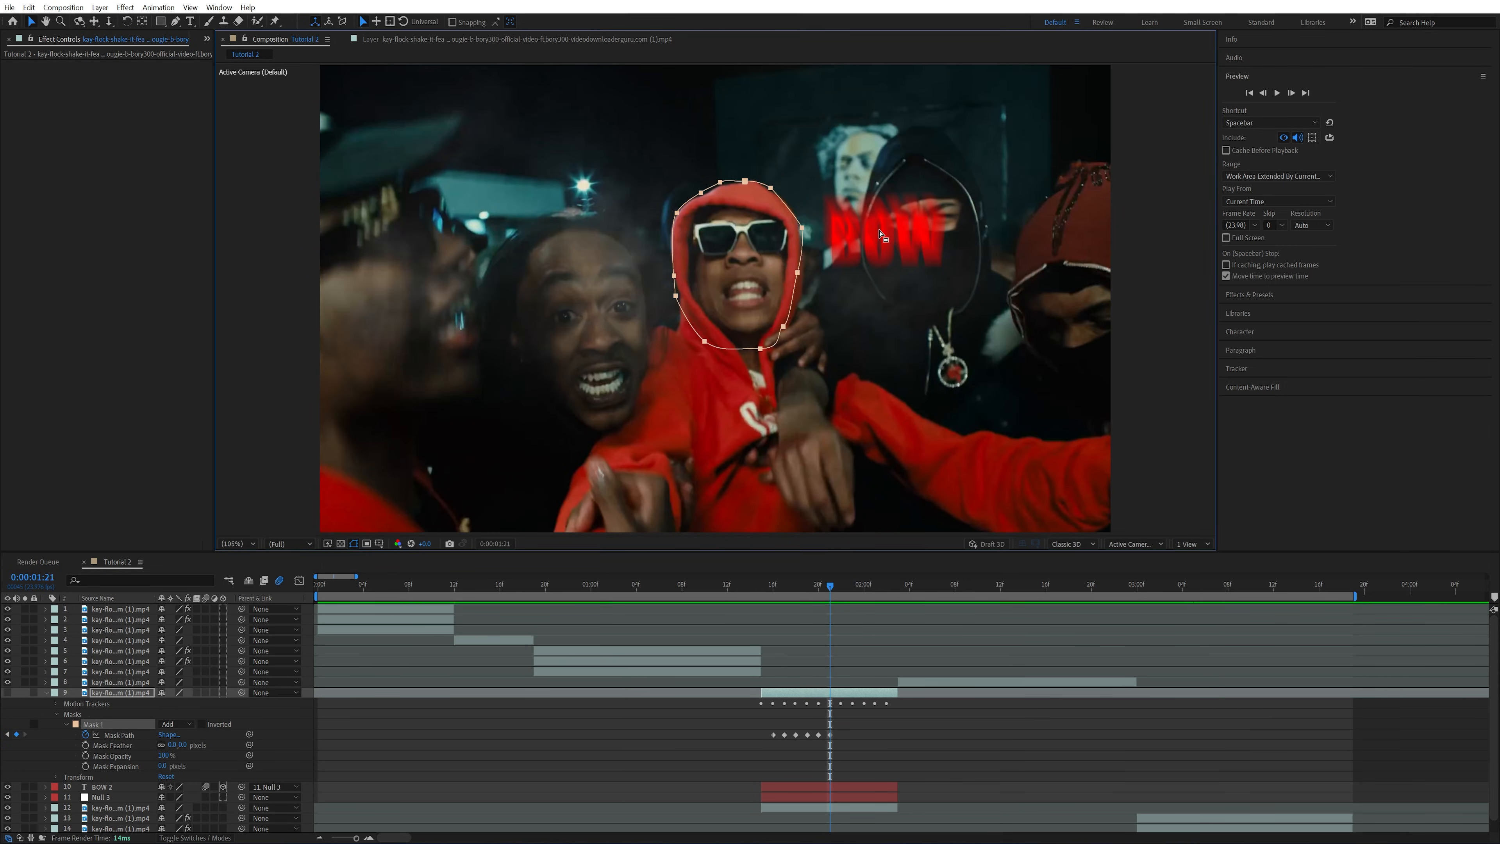
At 0:00:01:22, move the whole mask outside the frame so the text passes in front of the man
click(1291, 93)
click(1263, 93)
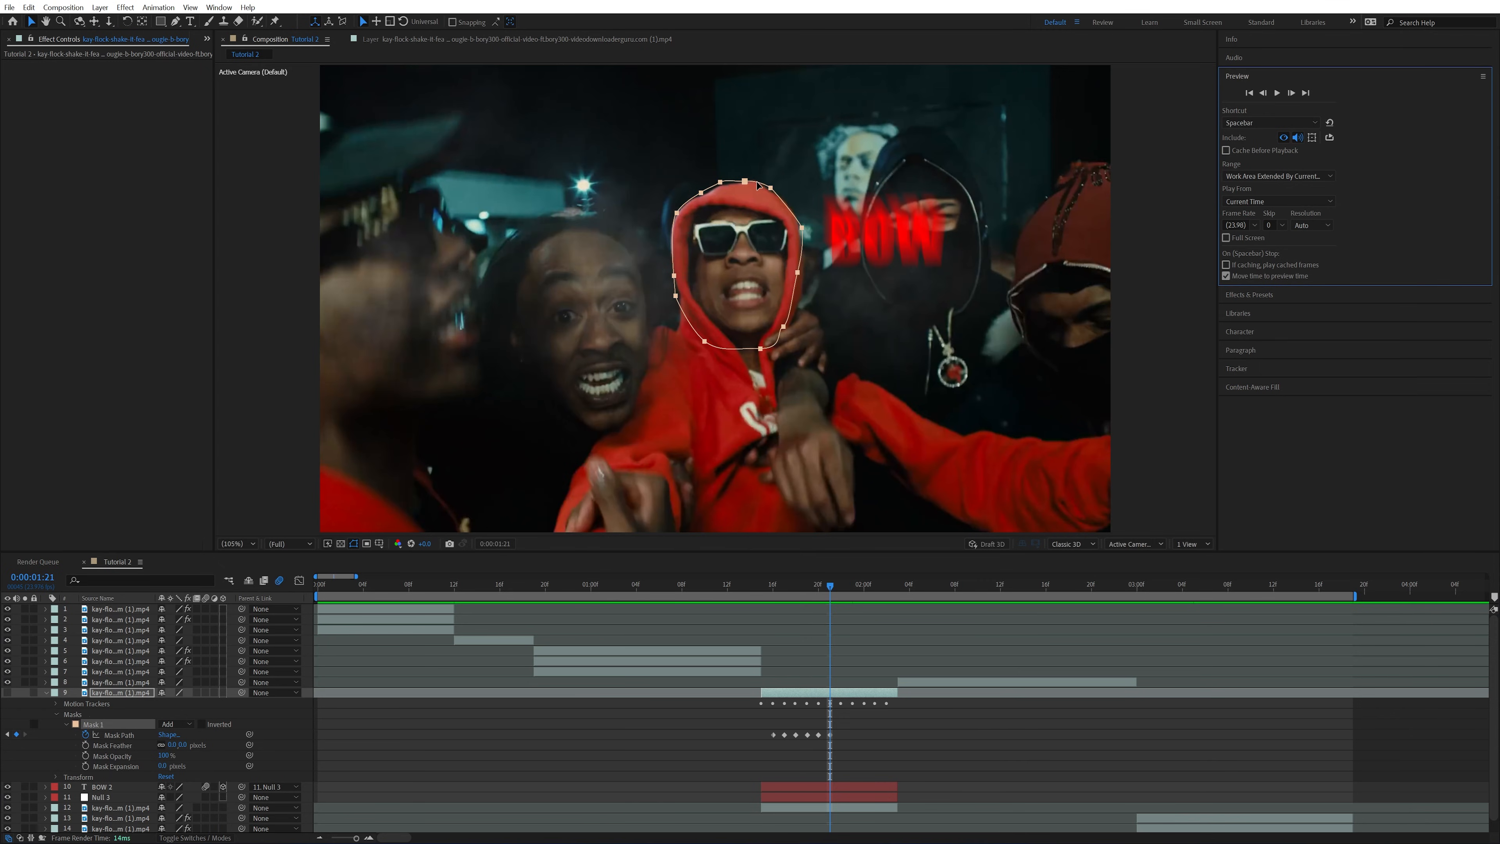
key(Page_Down)
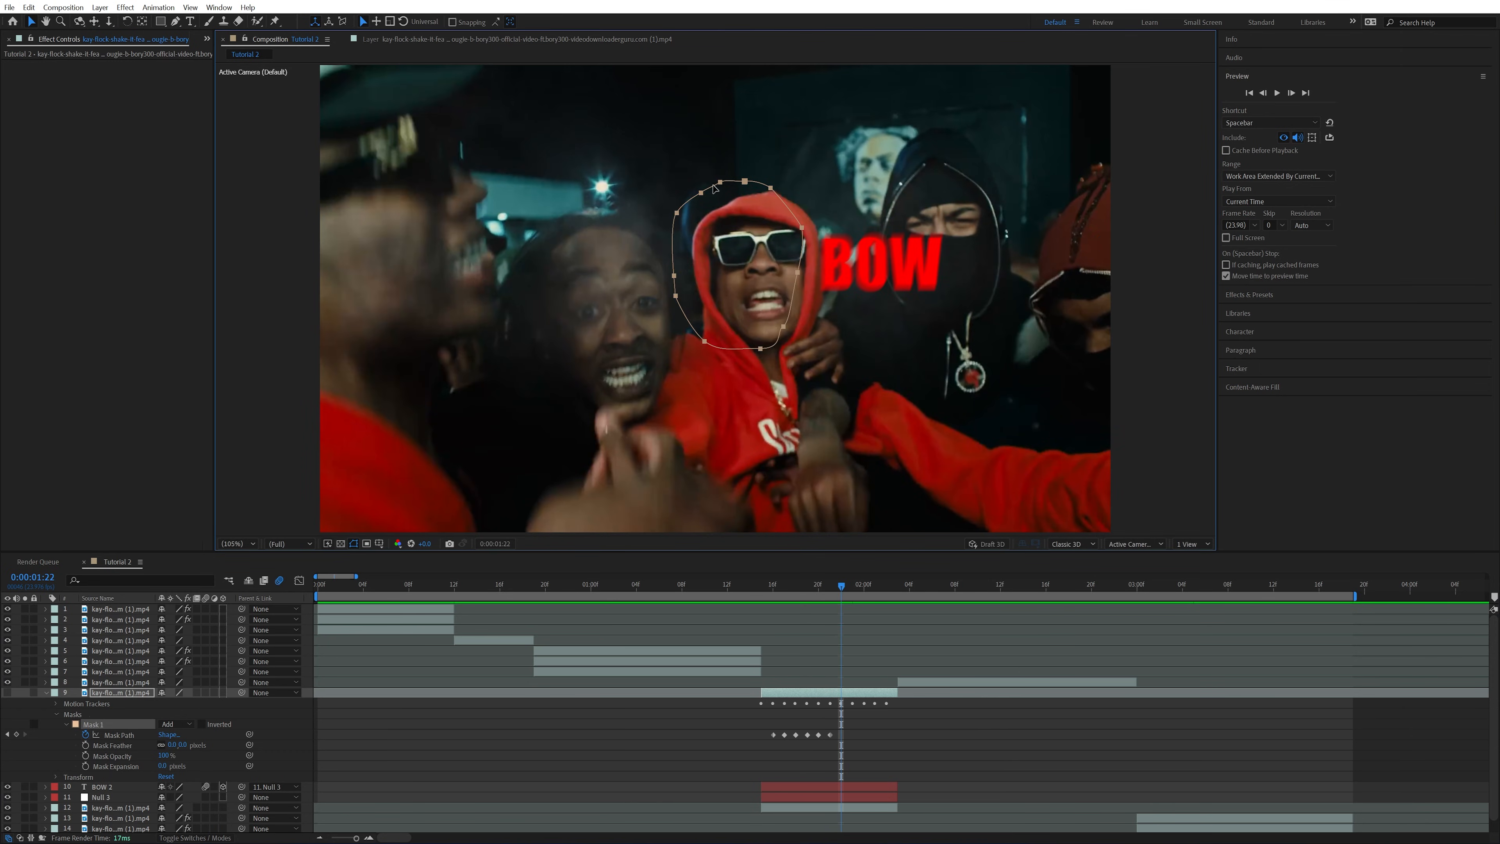
drag(714, 188, 359, 210)
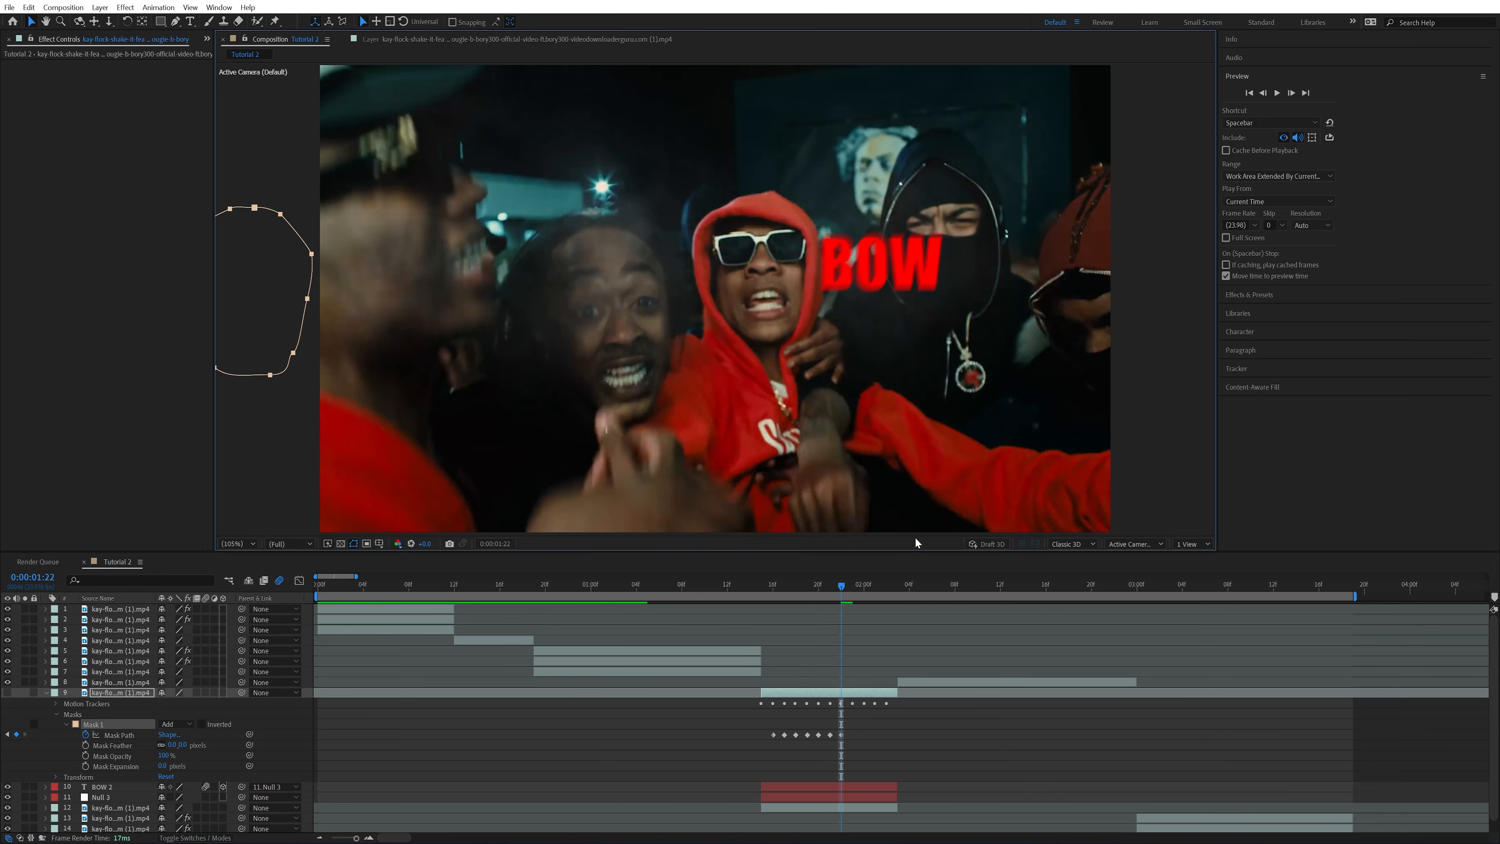
Return to 0:00:01:17, make the masked clip copy visible again and deselect it
click(814, 590)
drag(814, 591, 785, 592)
click(7, 693)
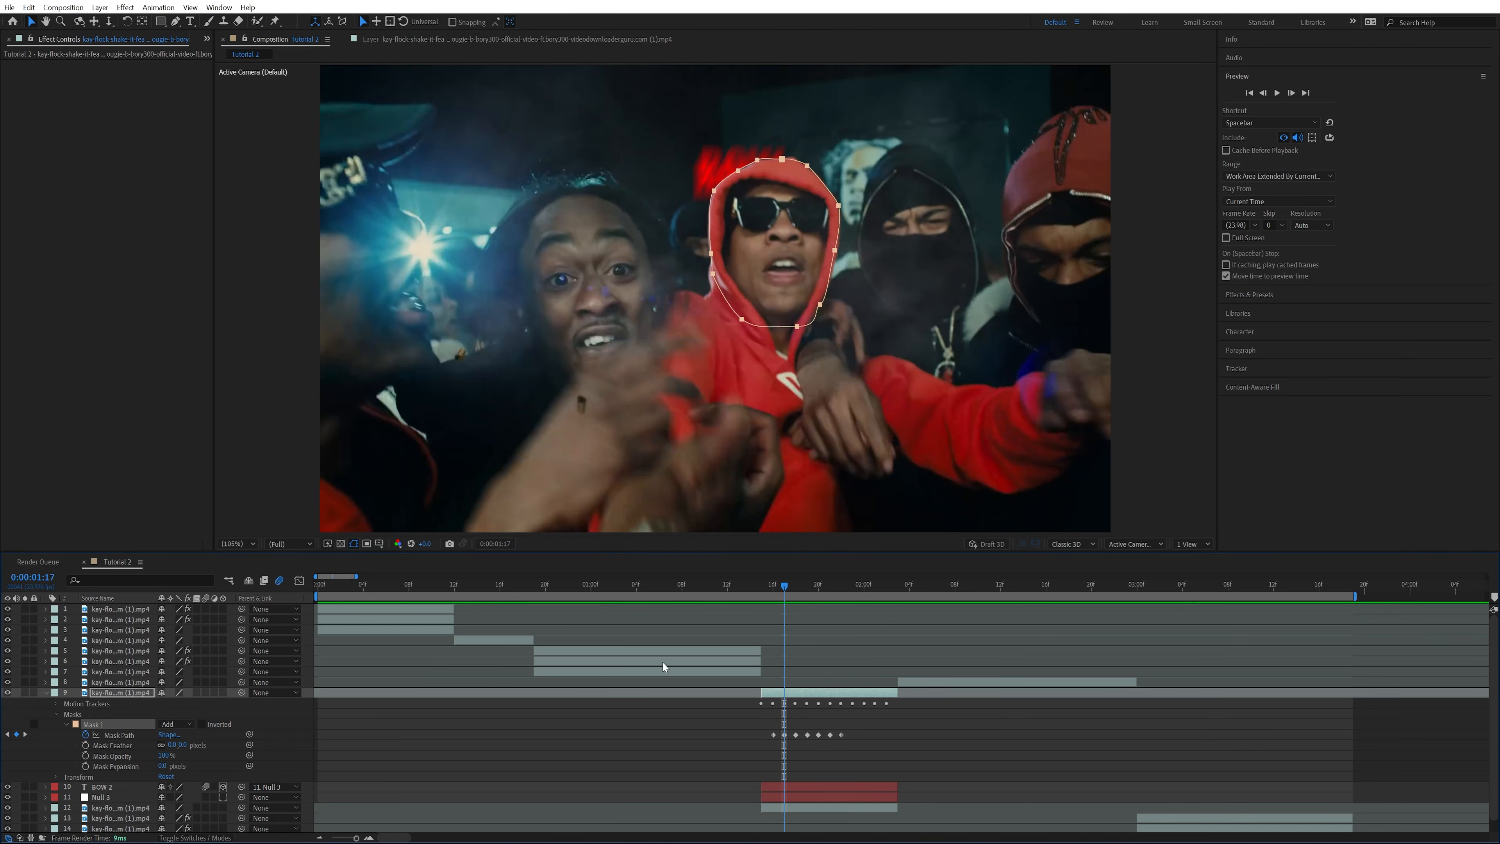
click(697, 727)
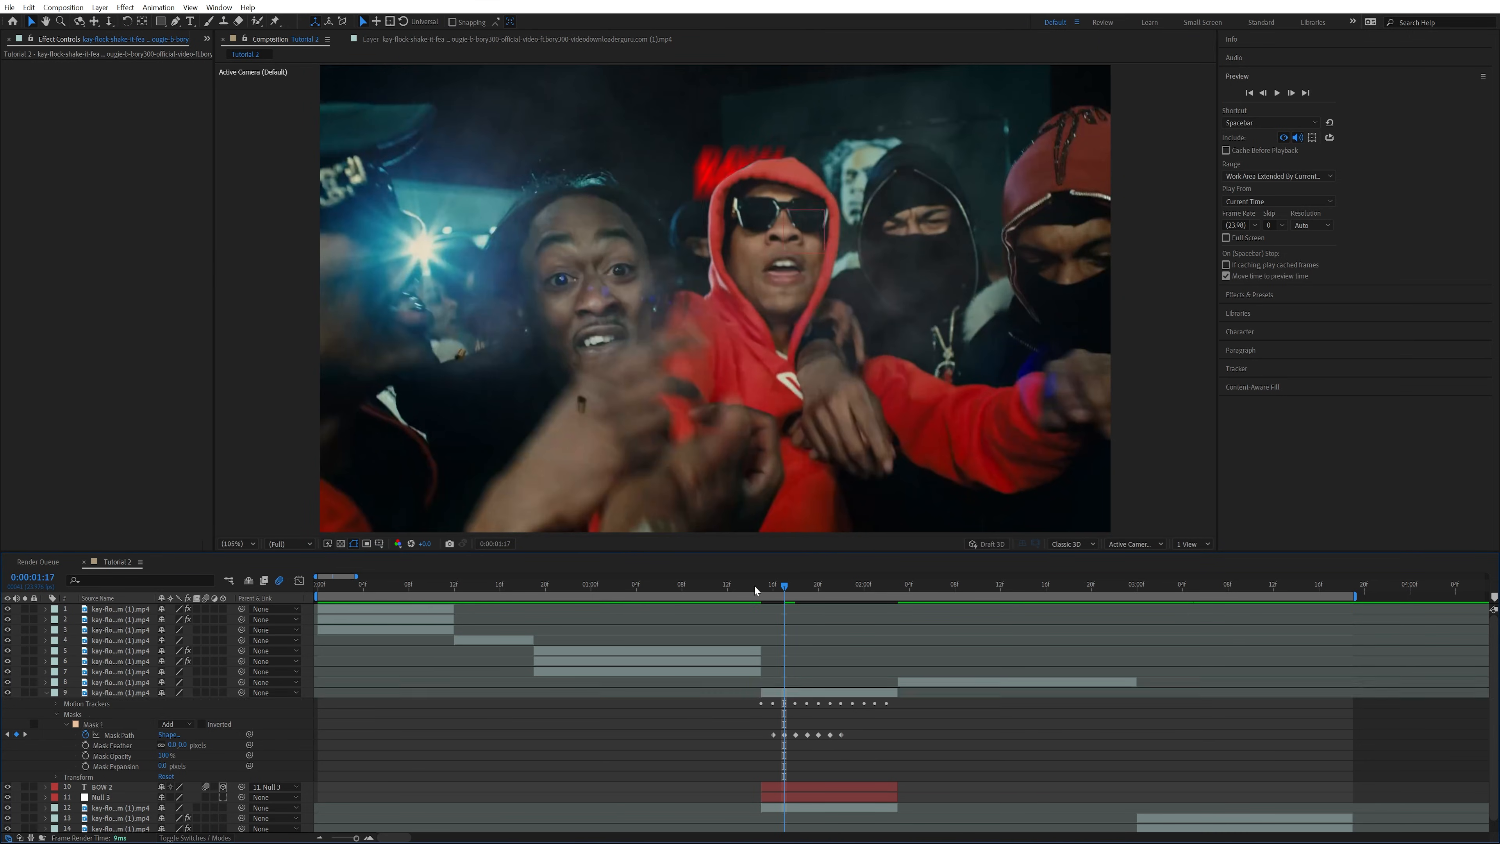
Feather the edge of the hood mask at 0:00:01:18 and scrub through the frames to check it
drag(755, 586, 795, 586)
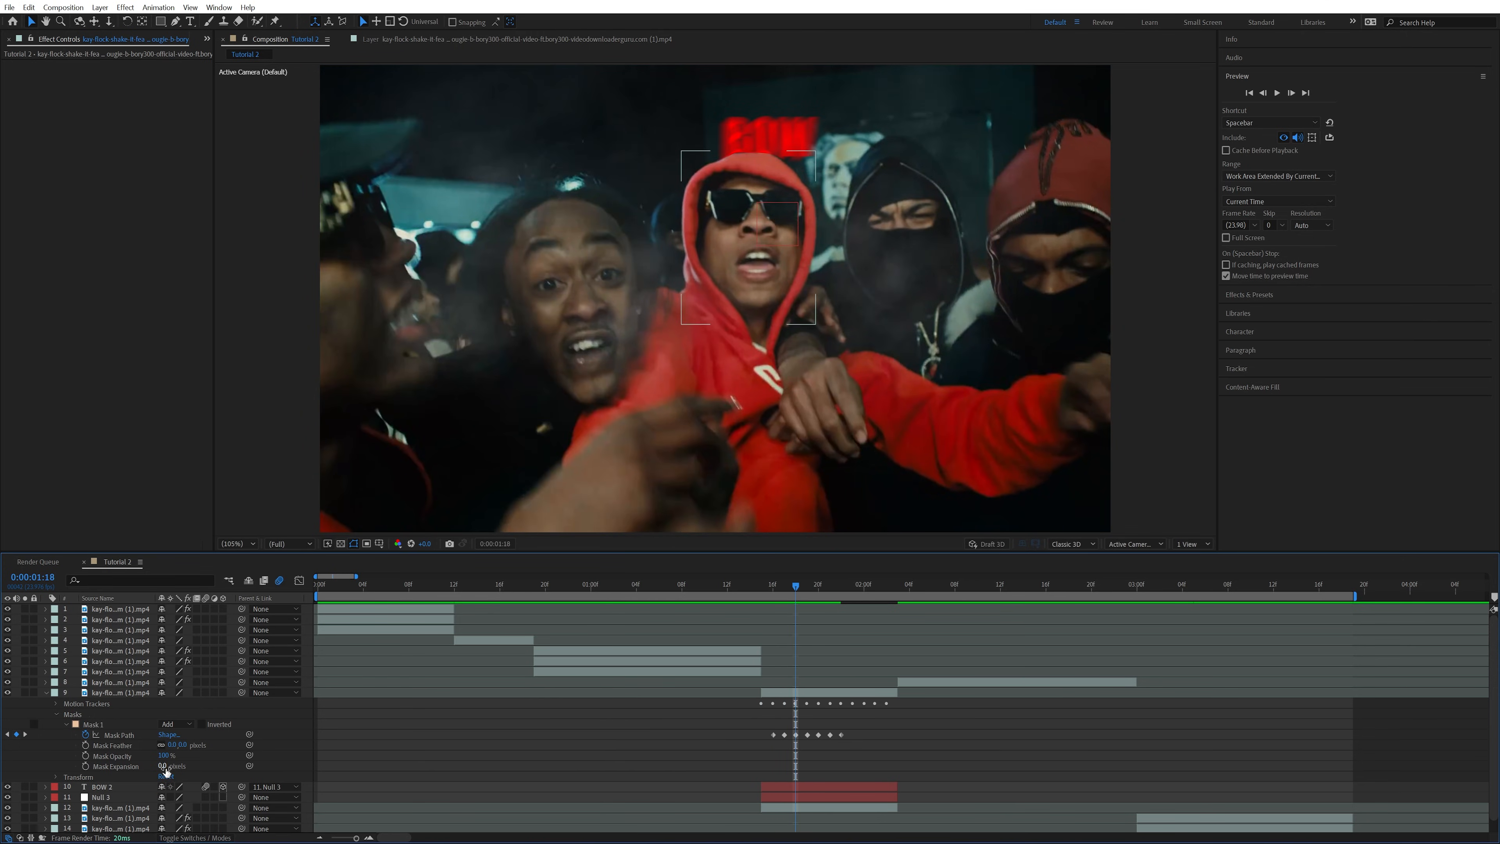
drag(165, 766, 188, 746)
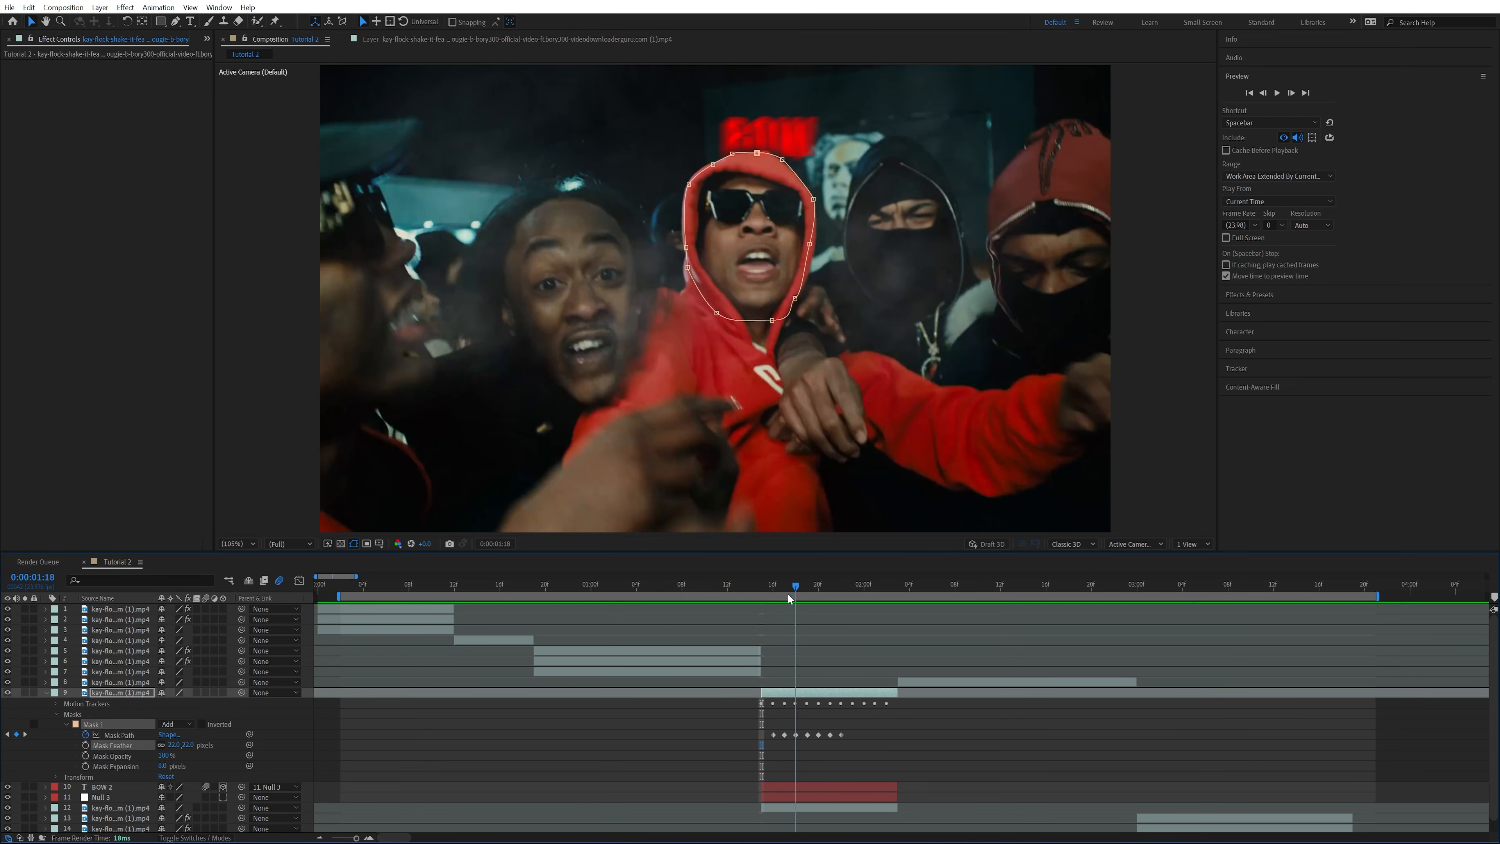
drag(789, 595, 856, 604)
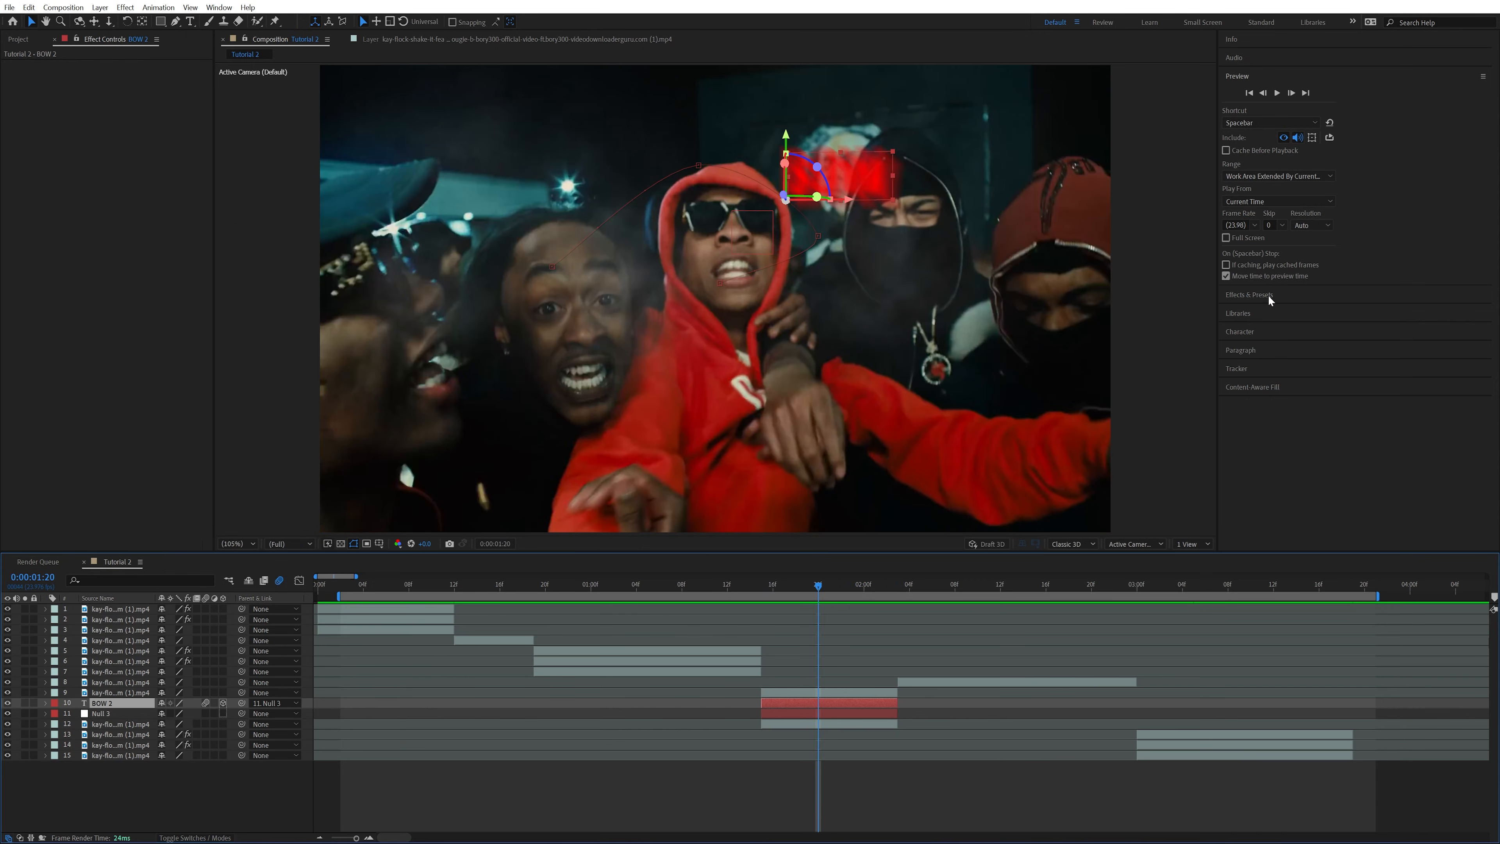
Apply S_Flicker to the BOW text with an Amplitude of 1 and a Rand Freq of about 72
click(1269, 294)
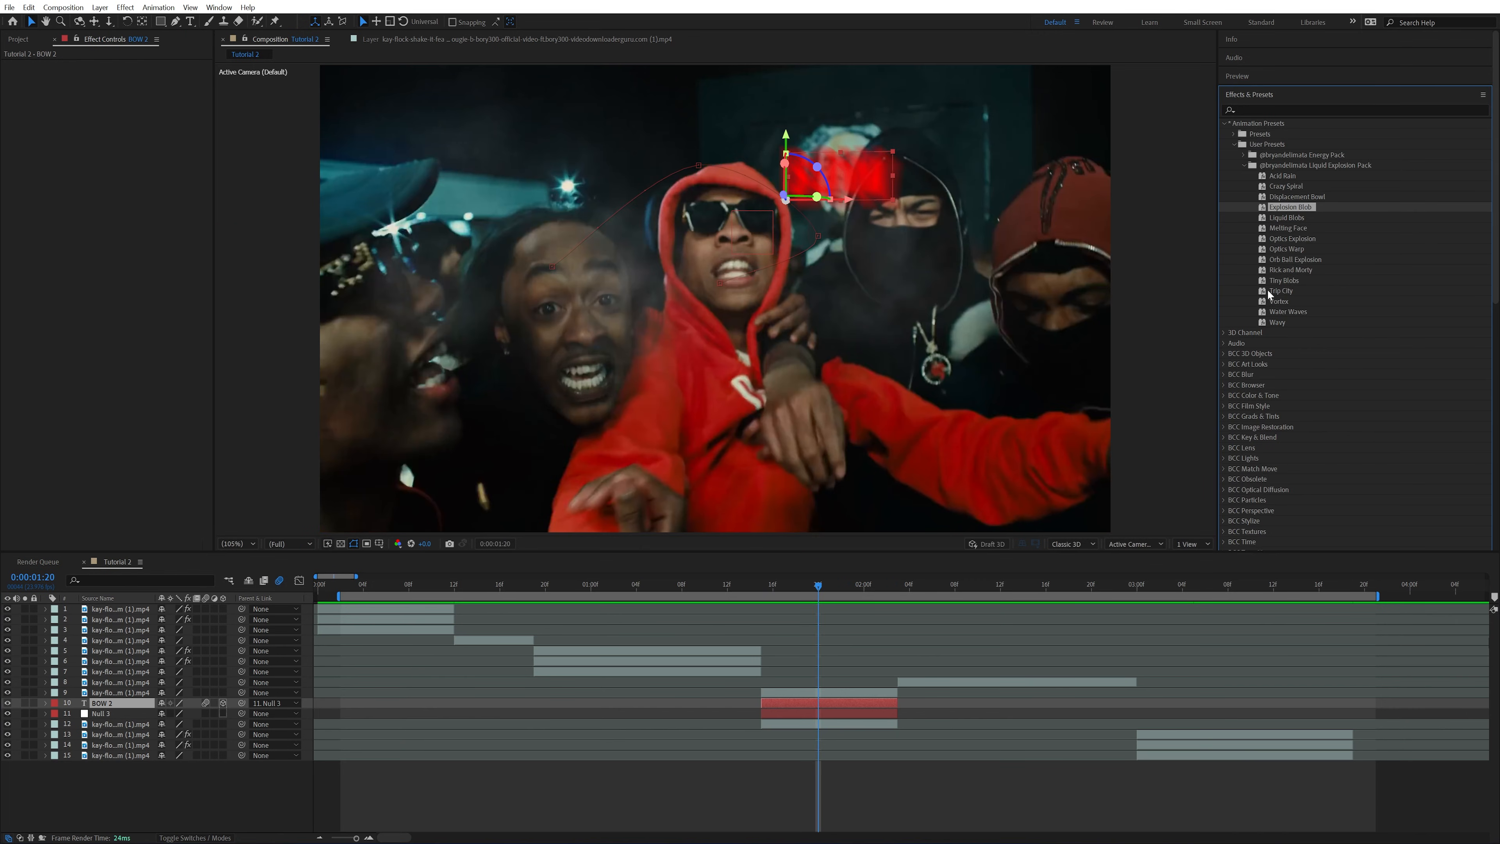
click(1275, 111)
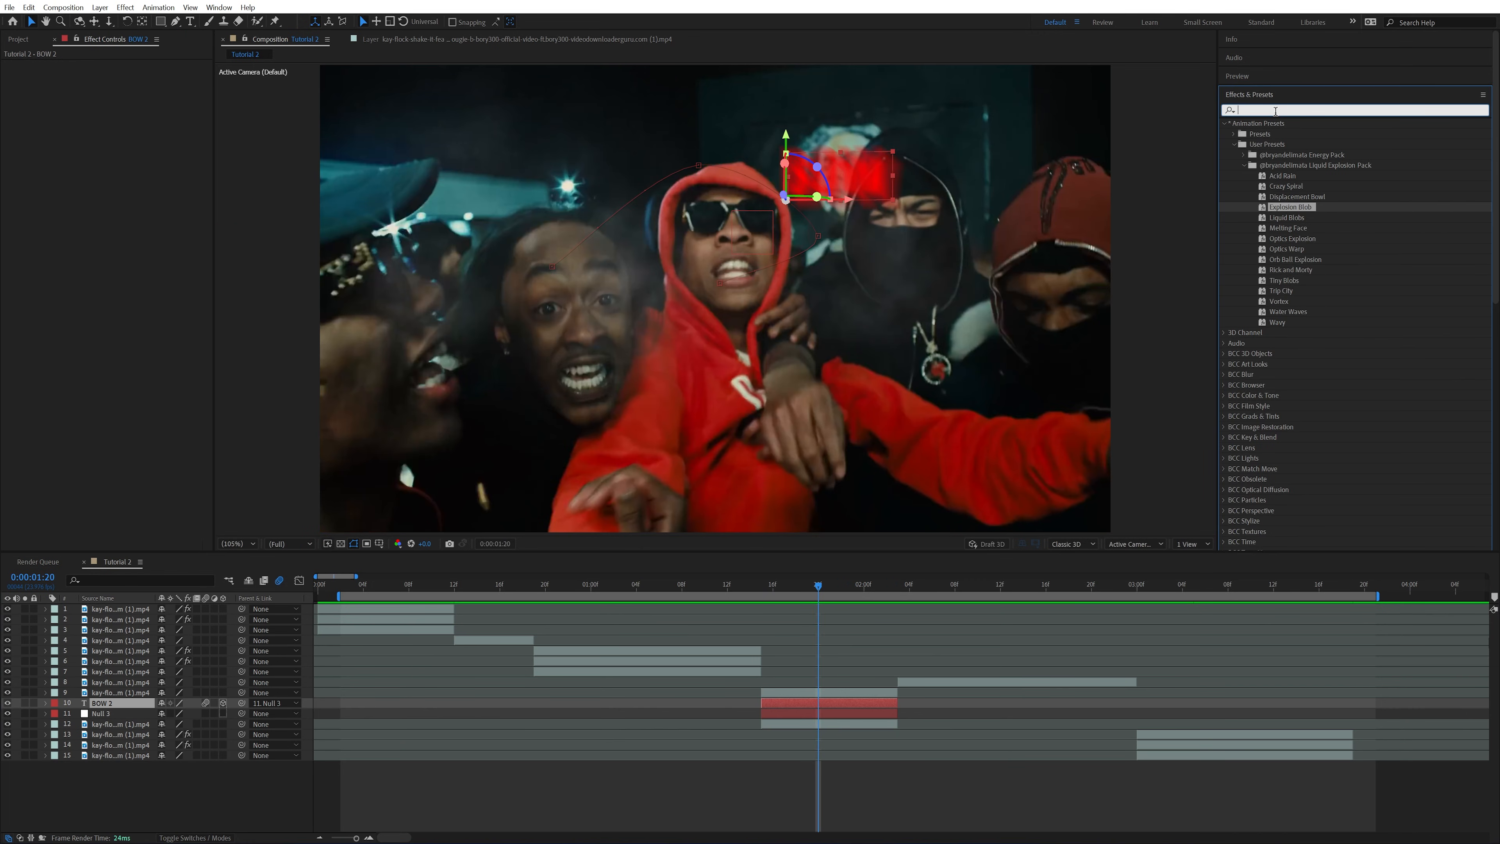
text(flick)
drag(1273, 343, 835, 703)
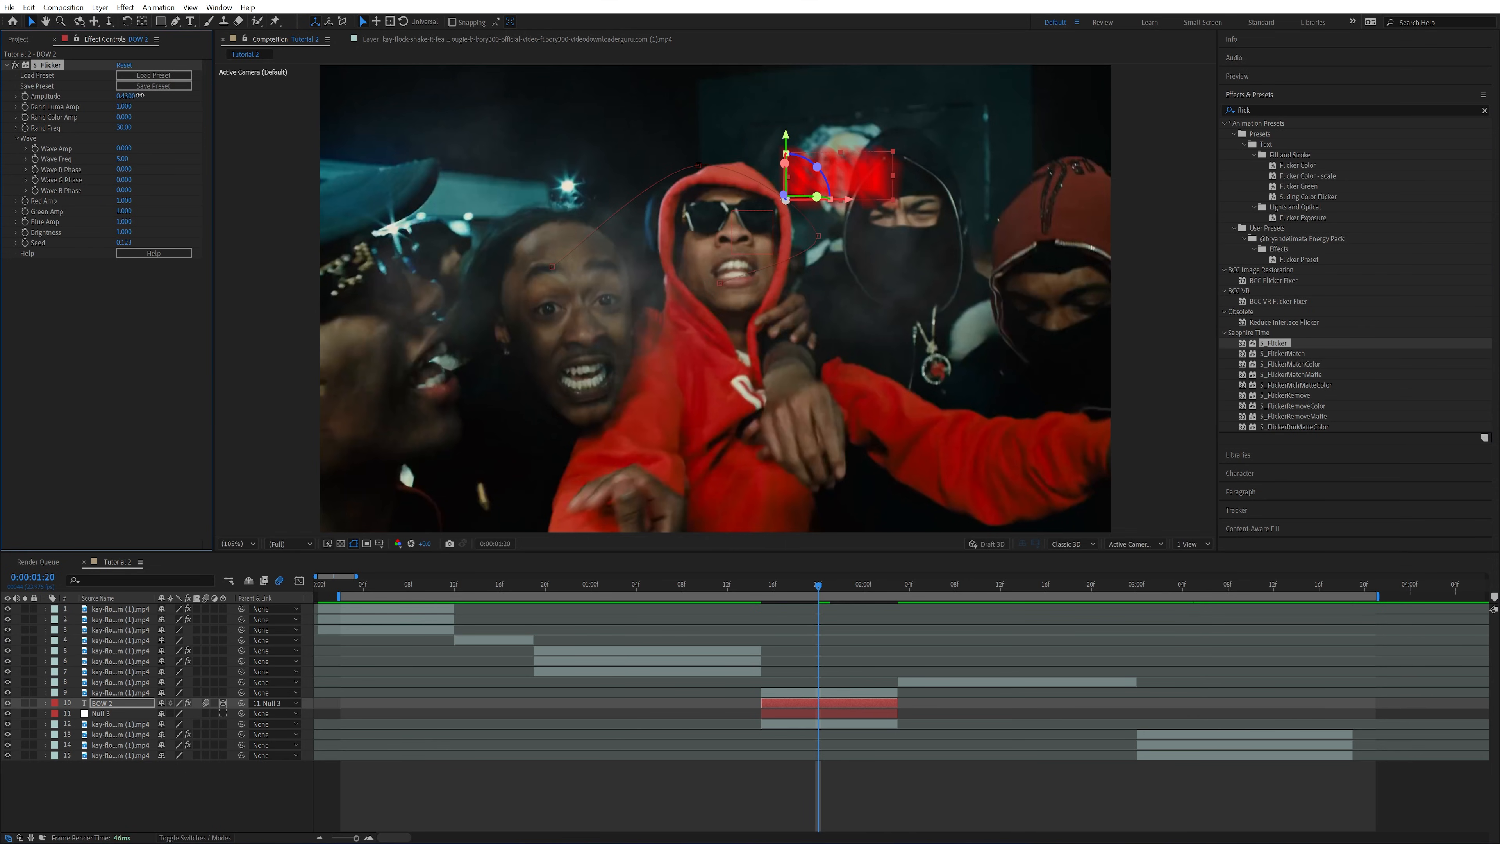
drag(141, 95, 168, 95)
drag(142, 128, 216, 126)
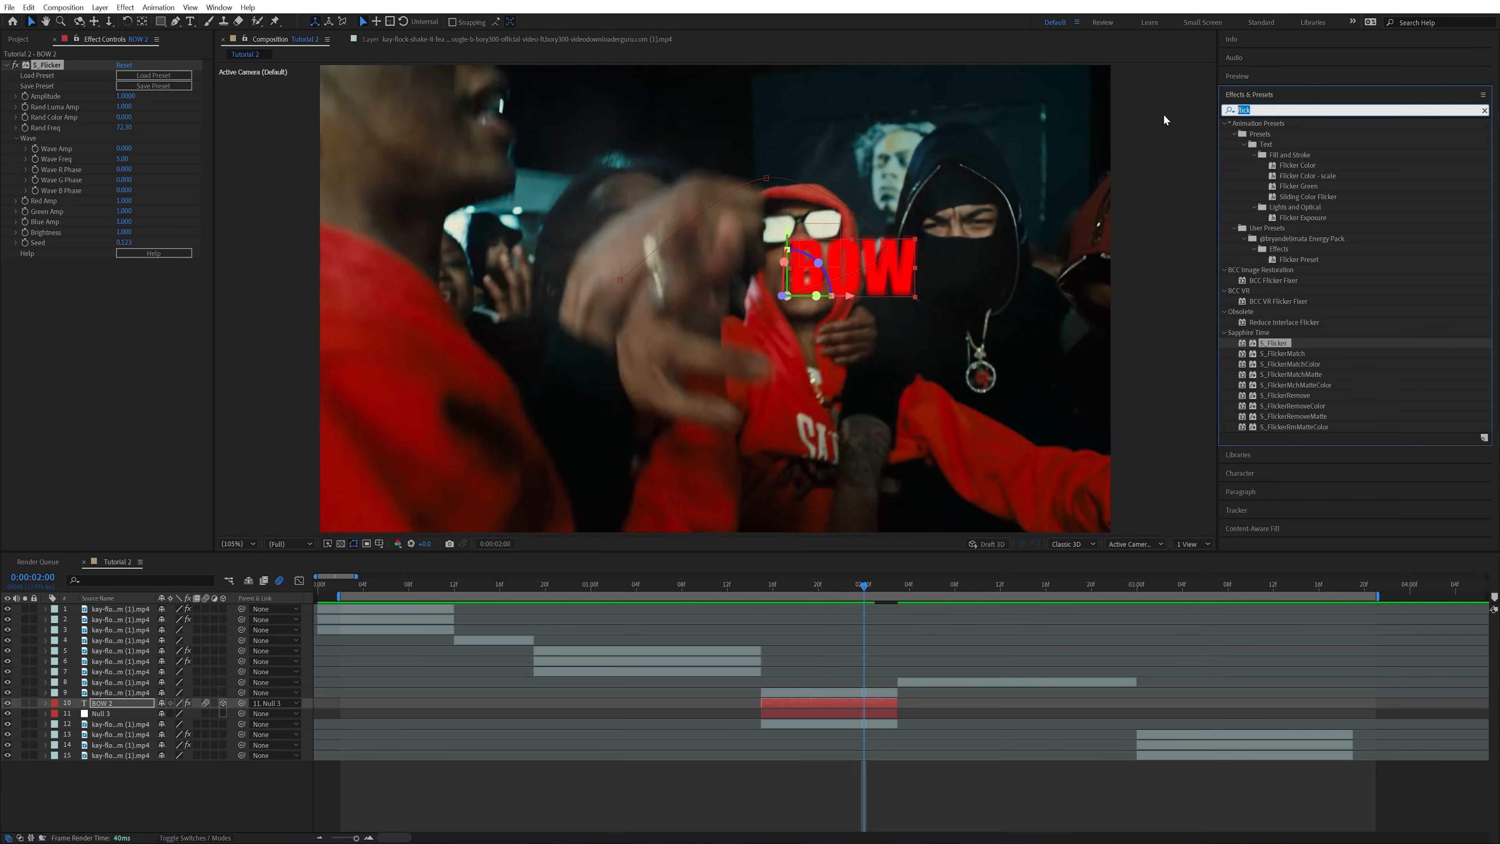
Add S_Glow and a Drop Shadow to the BOW text, with the shadow at 100% opacity, 0 distance and about 141 softness
text(glow)
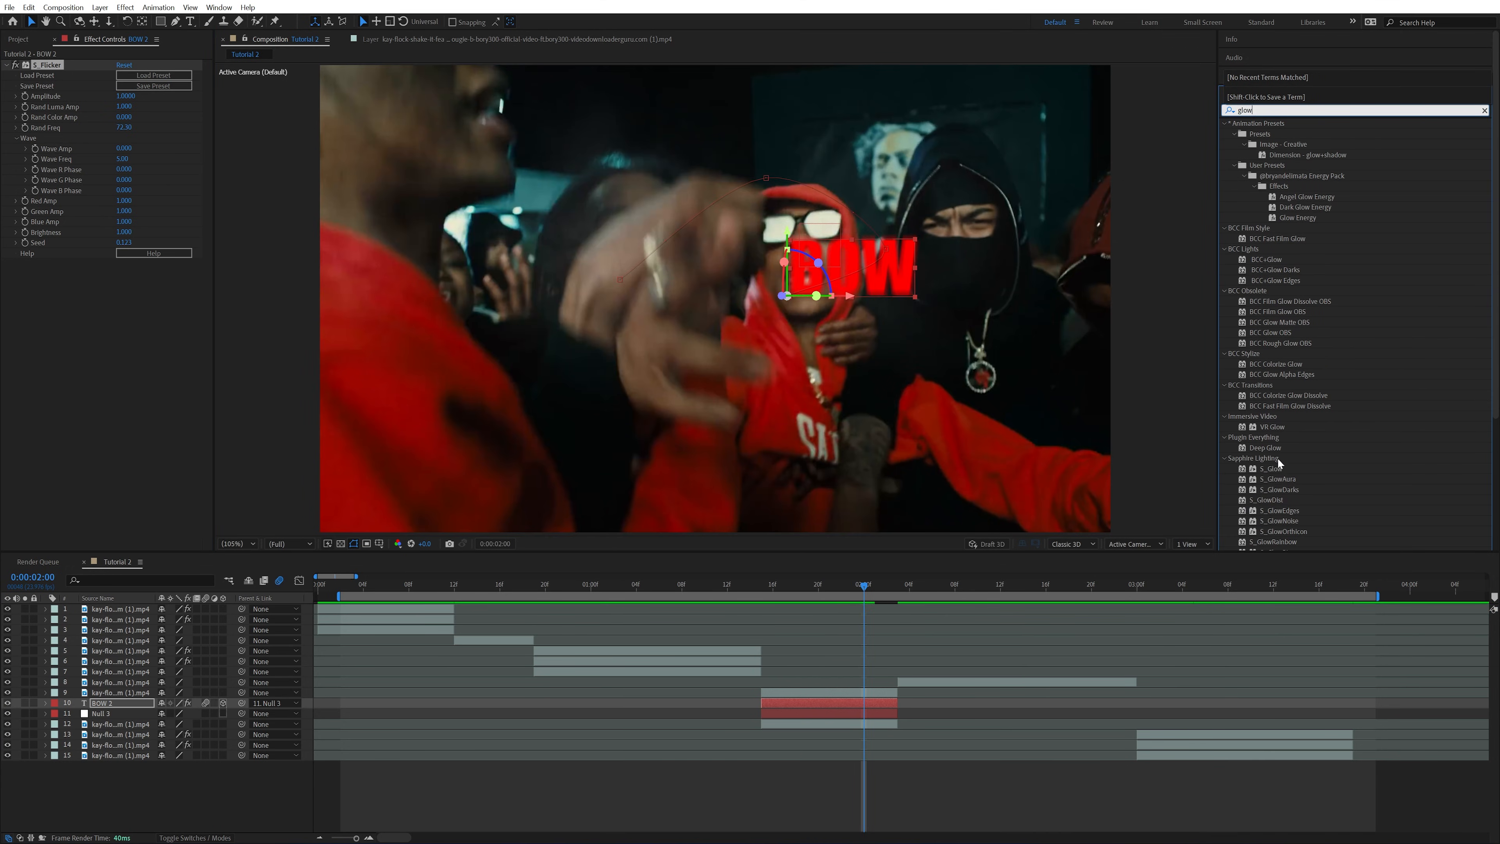
double_click(1271, 469)
click(1248, 111)
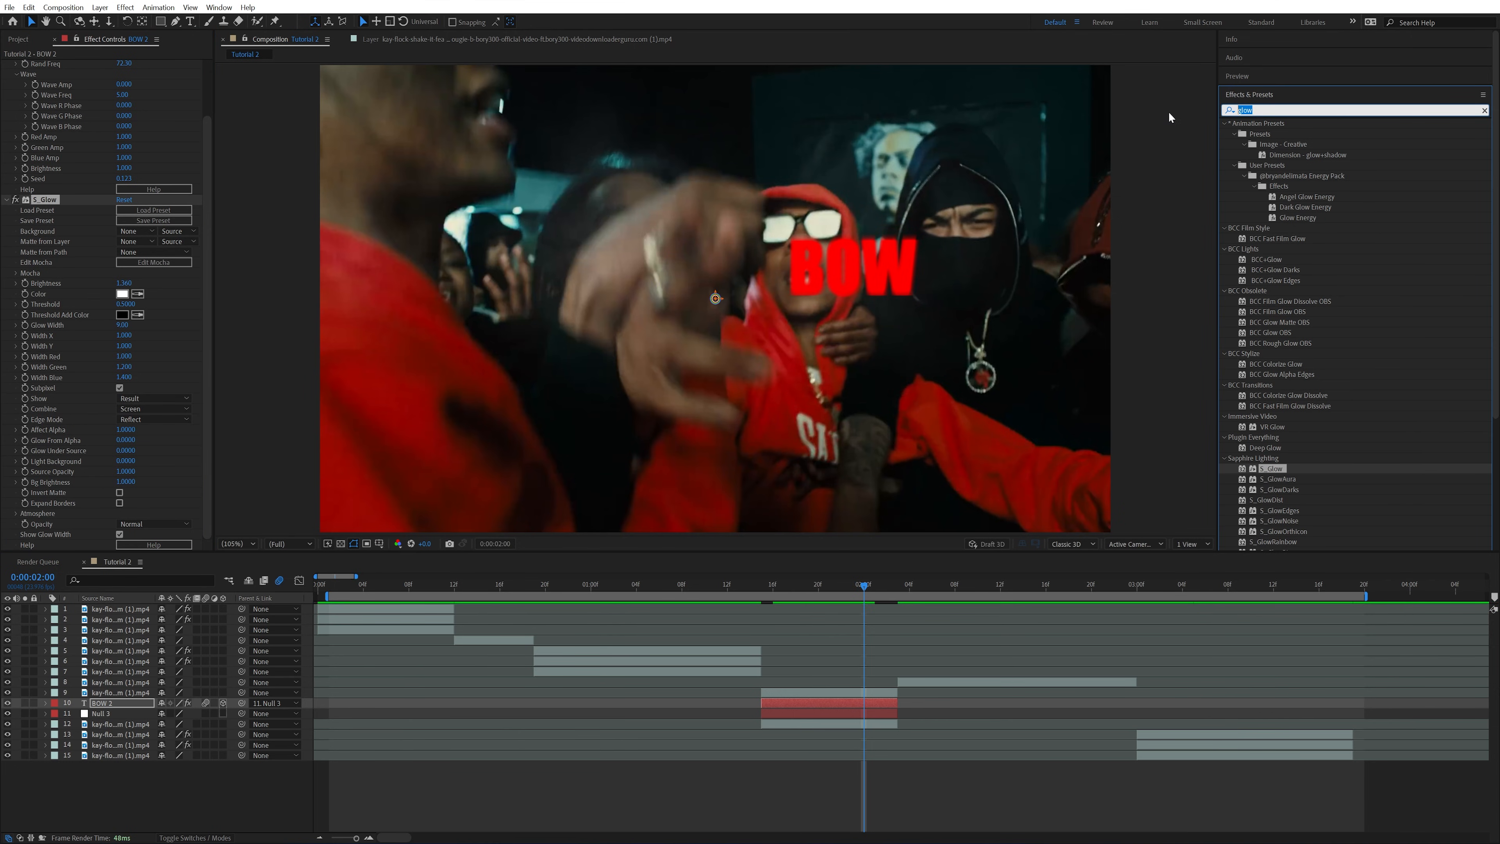
text(drop)
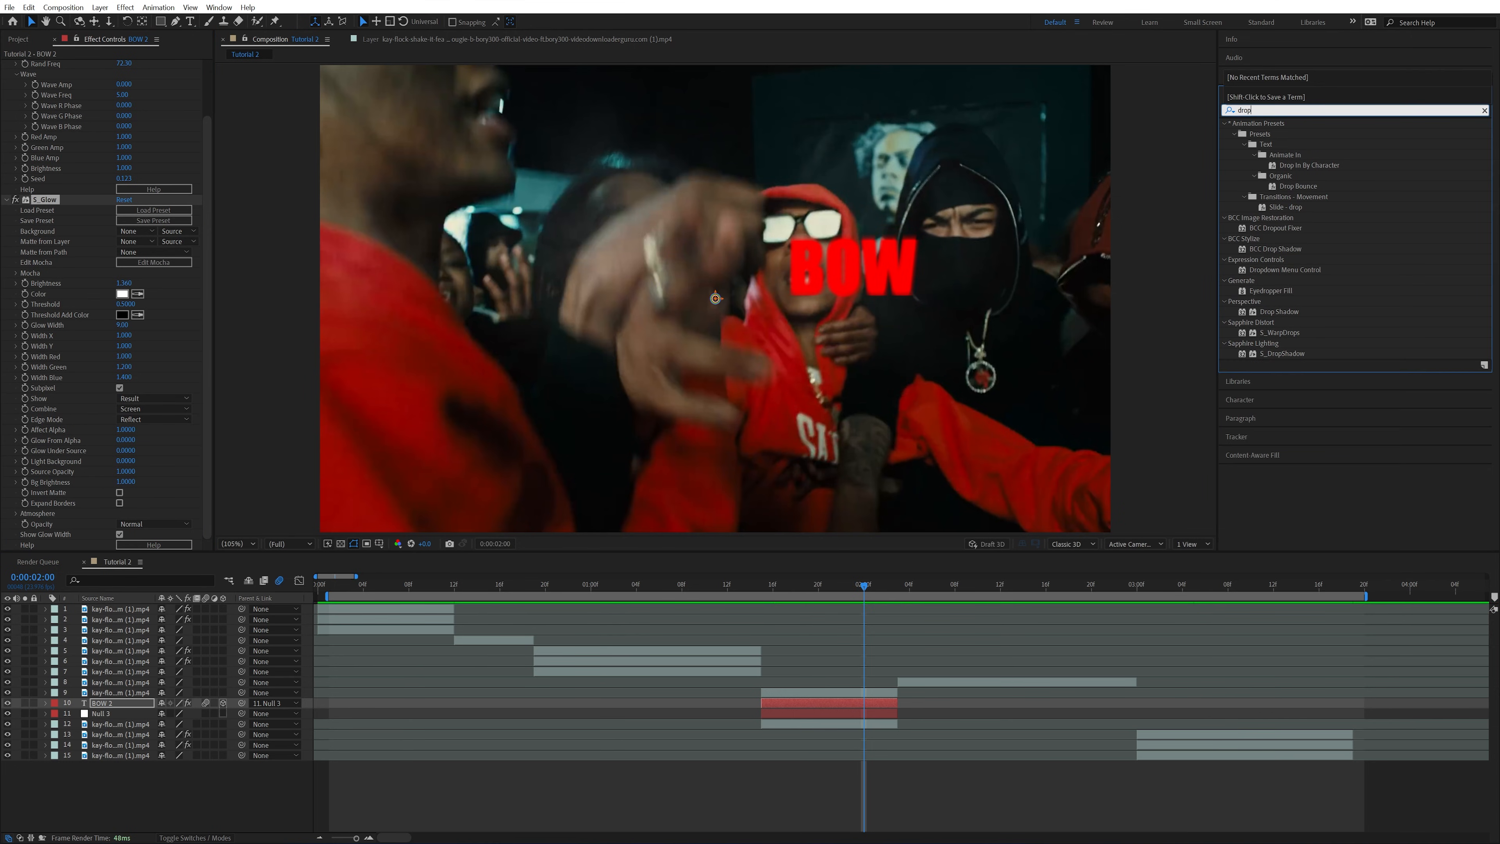
drag(1279, 311, 207, 531)
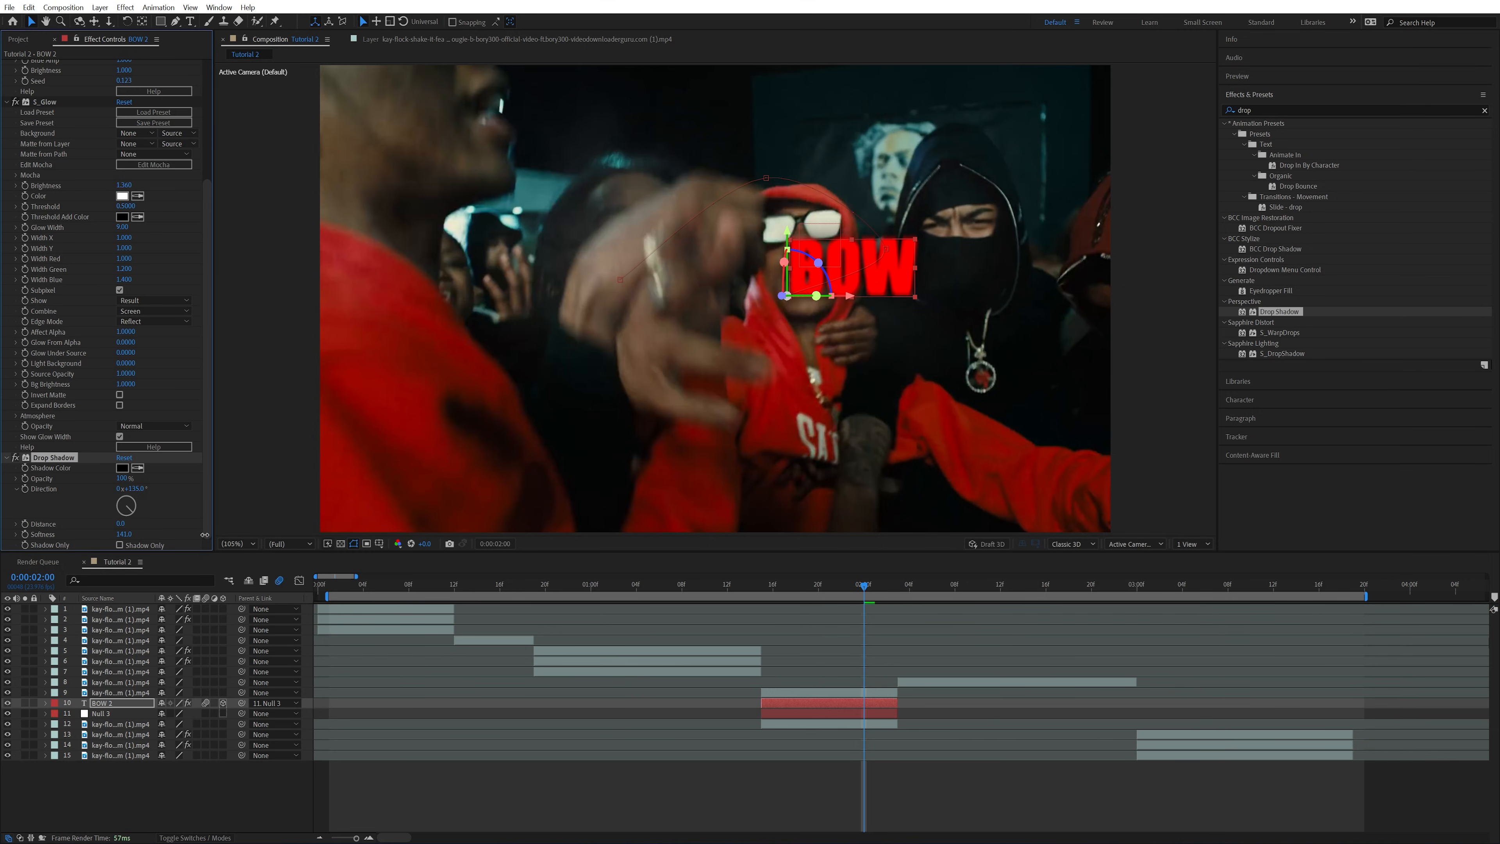
Find the Add Grain effect and apply it to the BOW text layer
click(898, 351)
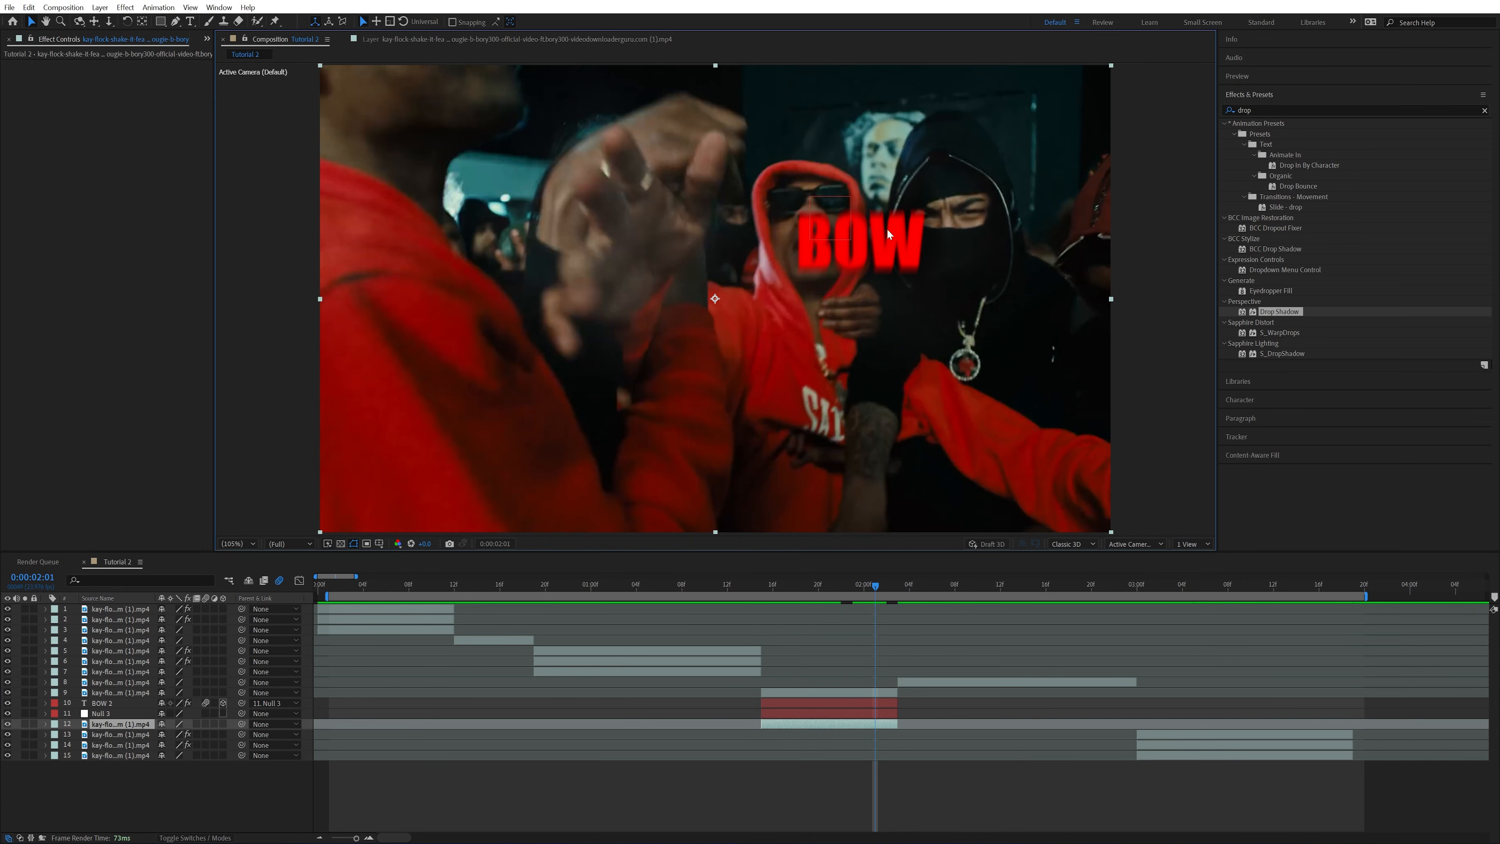
click(1317, 109)
text(grain)
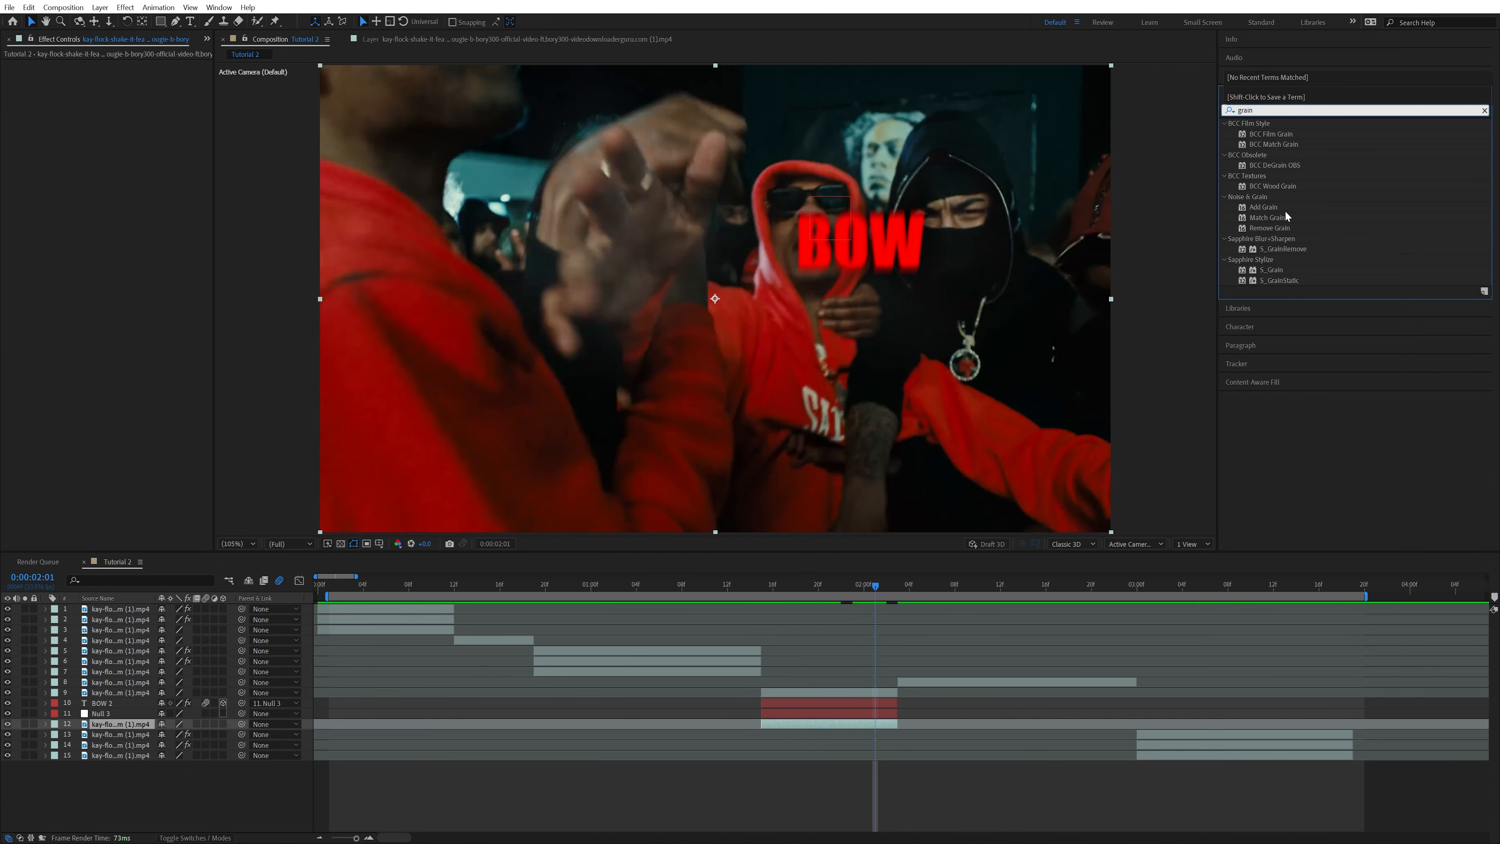
drag(1269, 208, 847, 703)
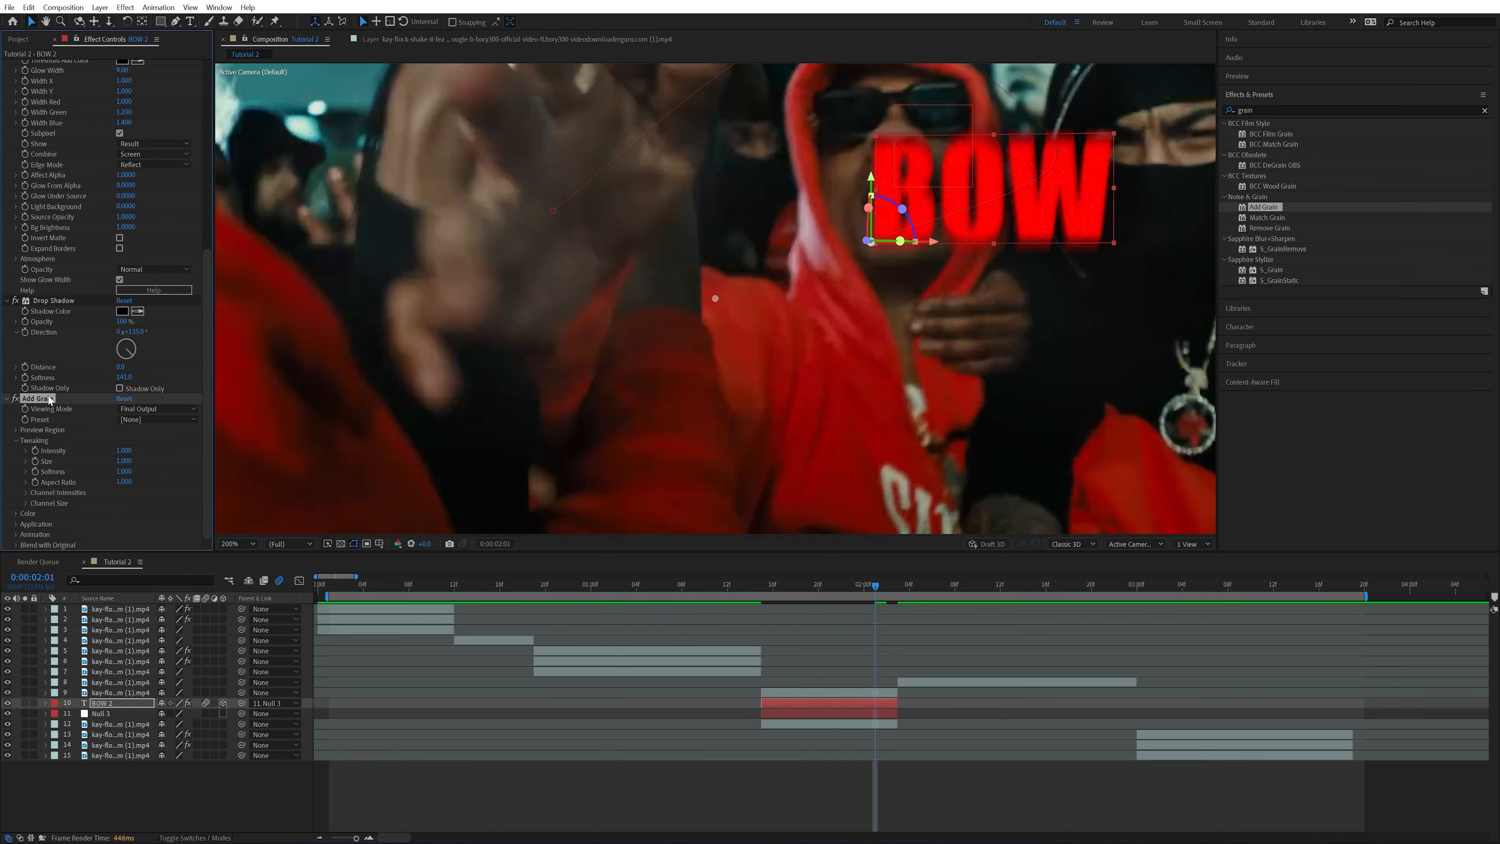
scroll(49, 400, up, 5)
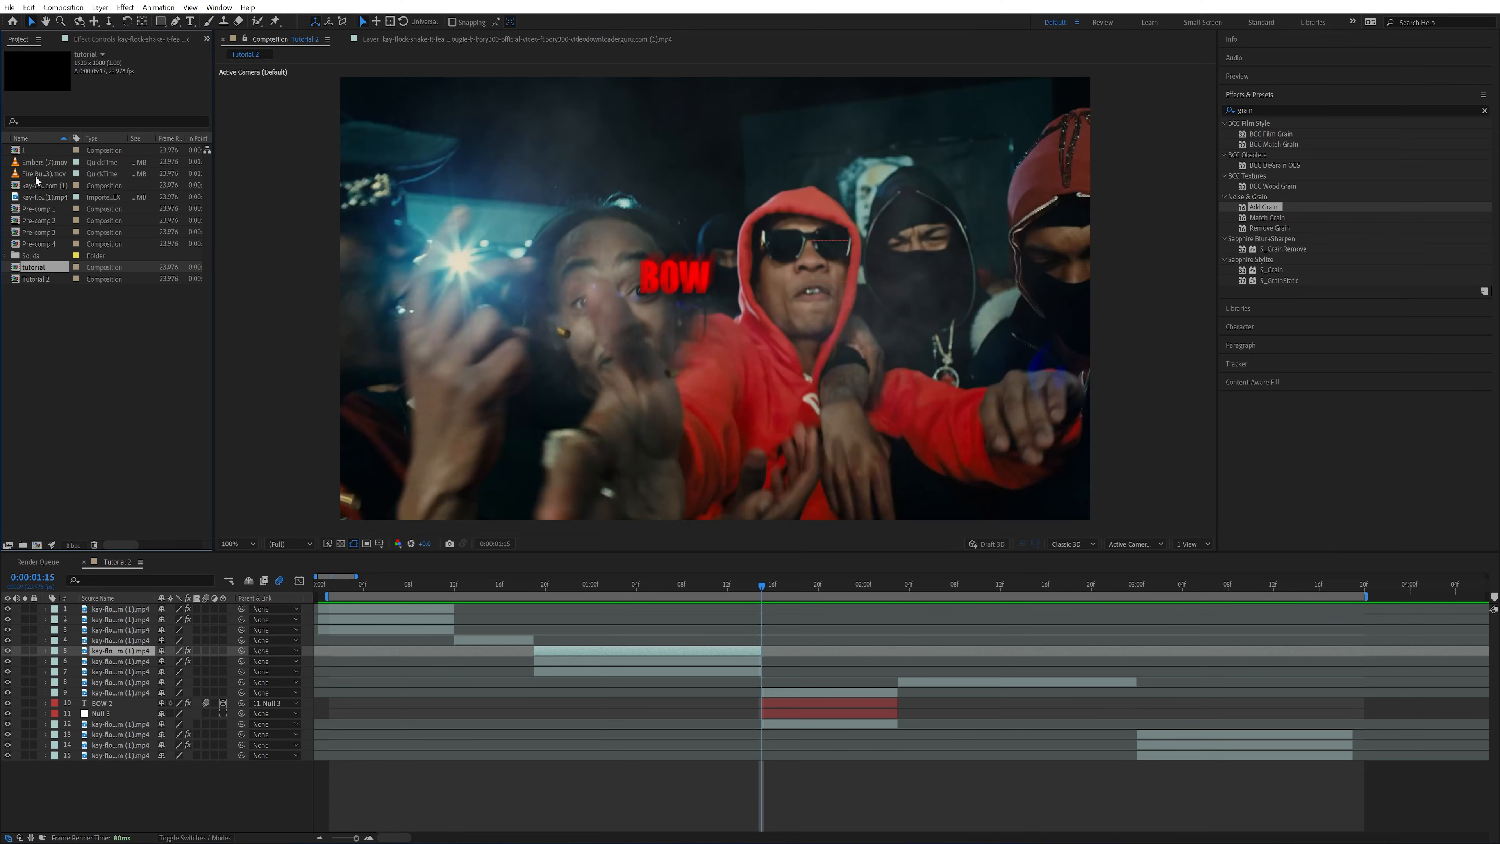
Add the Fire Burst (3).mov clip above all other layers at 50% scale with the Screen blend mode
drag(44, 173, 751, 616)
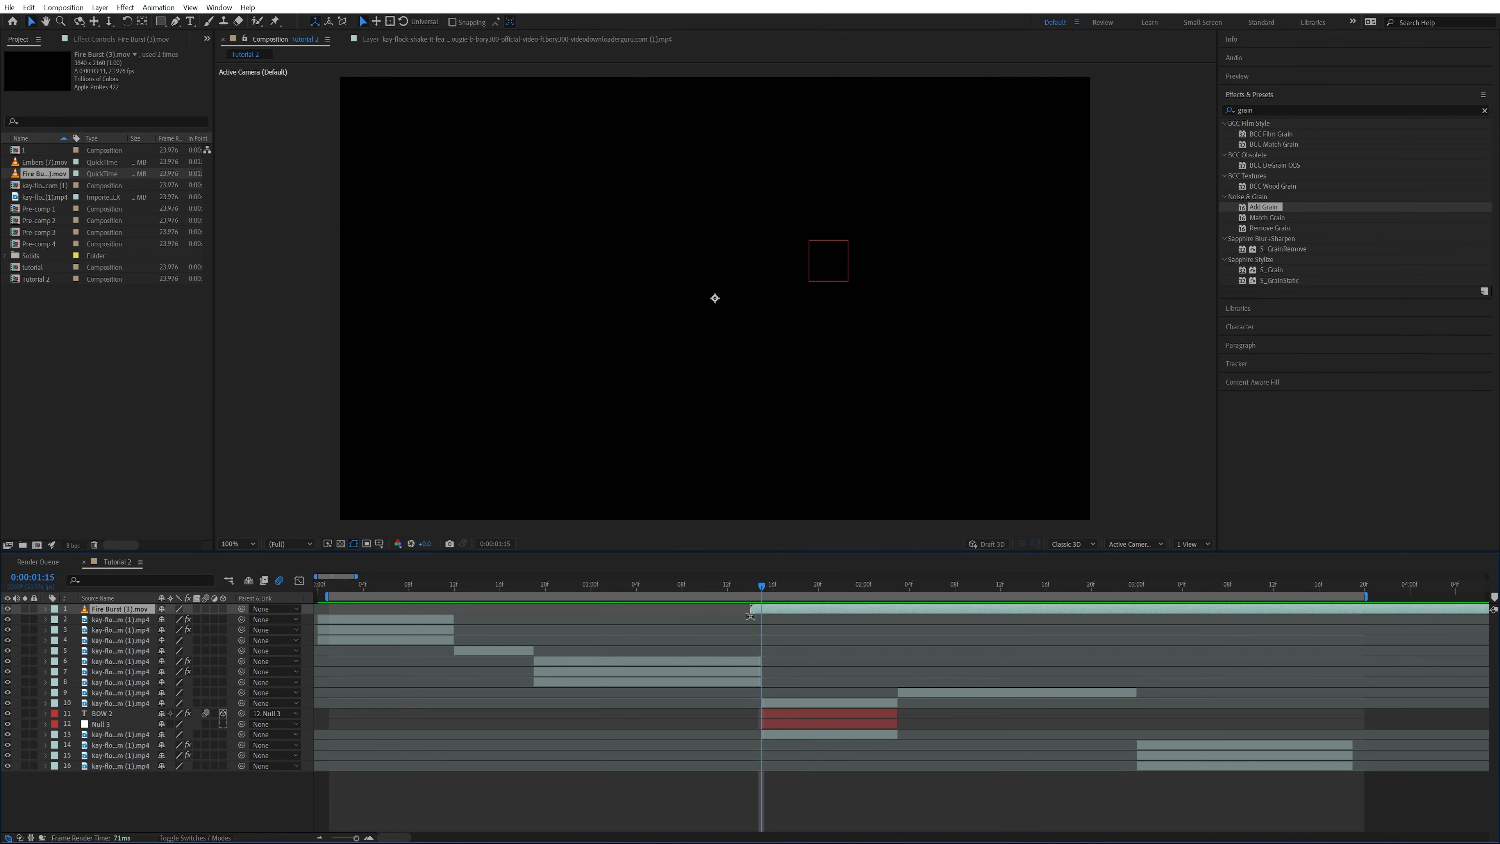
key(s)
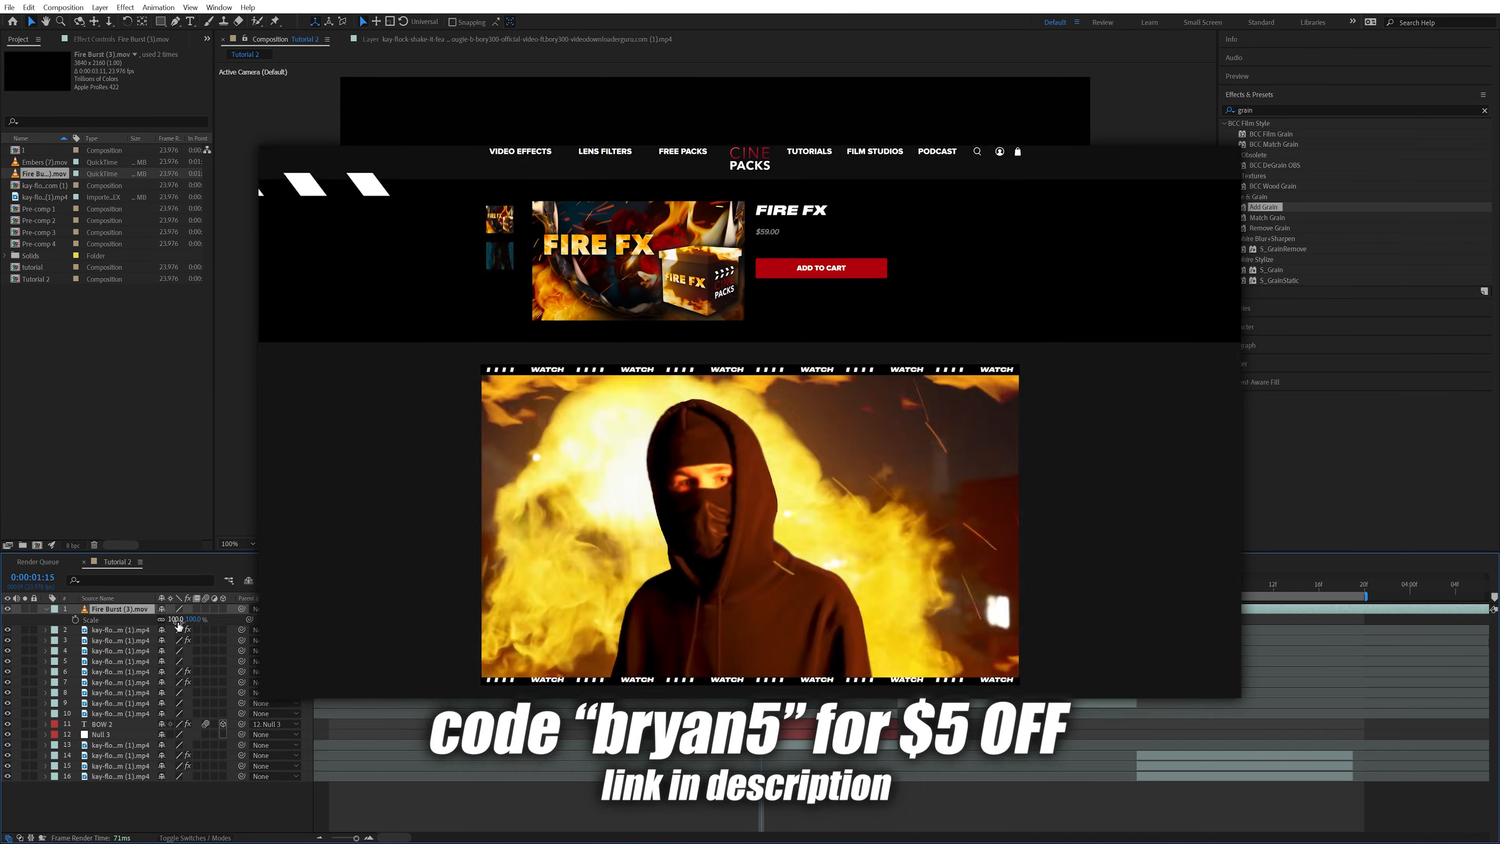
click(175, 620)
text(50)
key(Return)
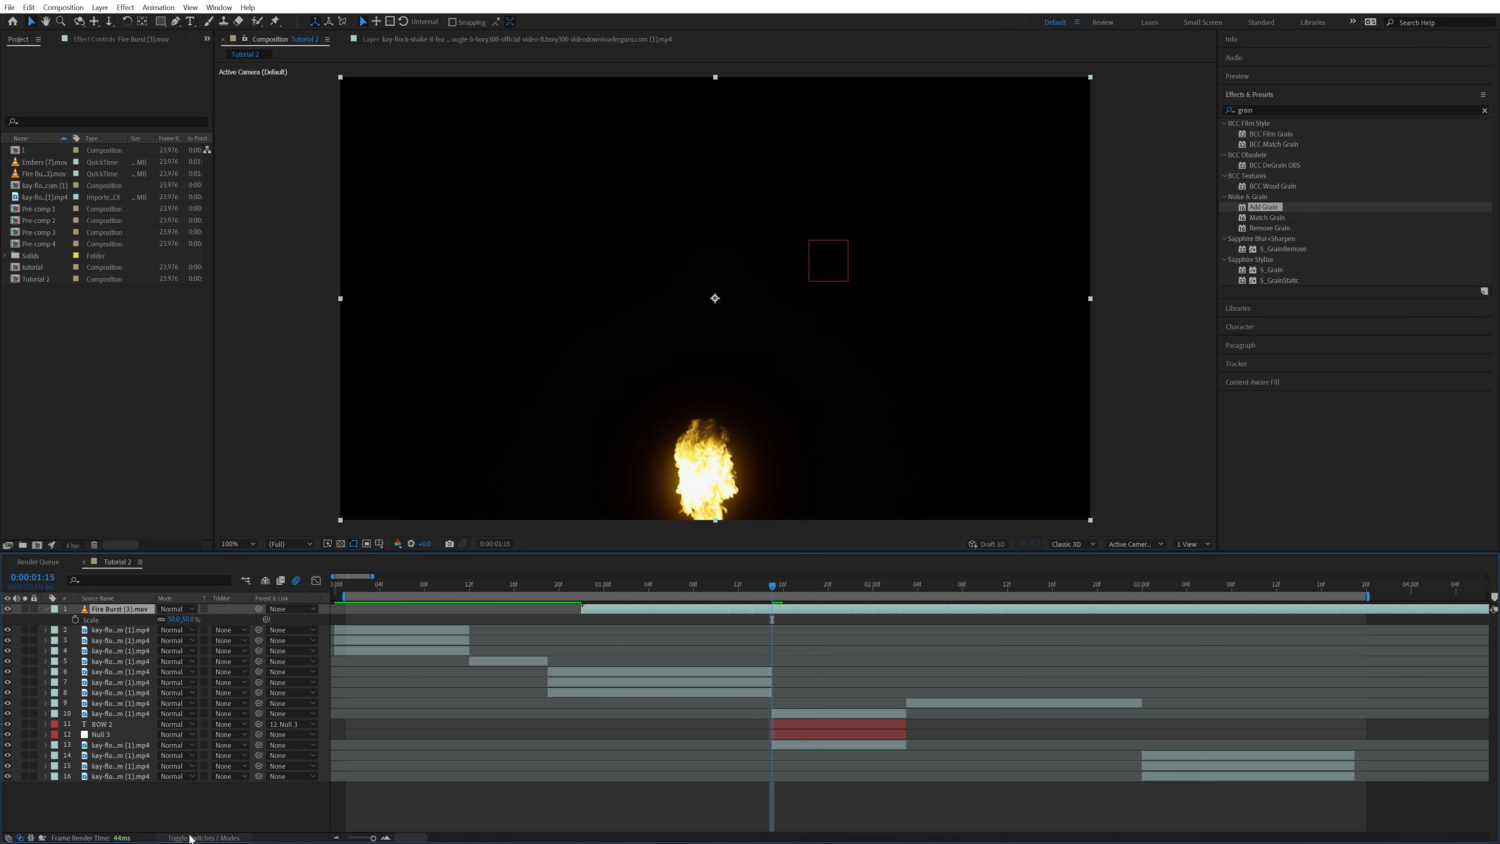
click(176, 608)
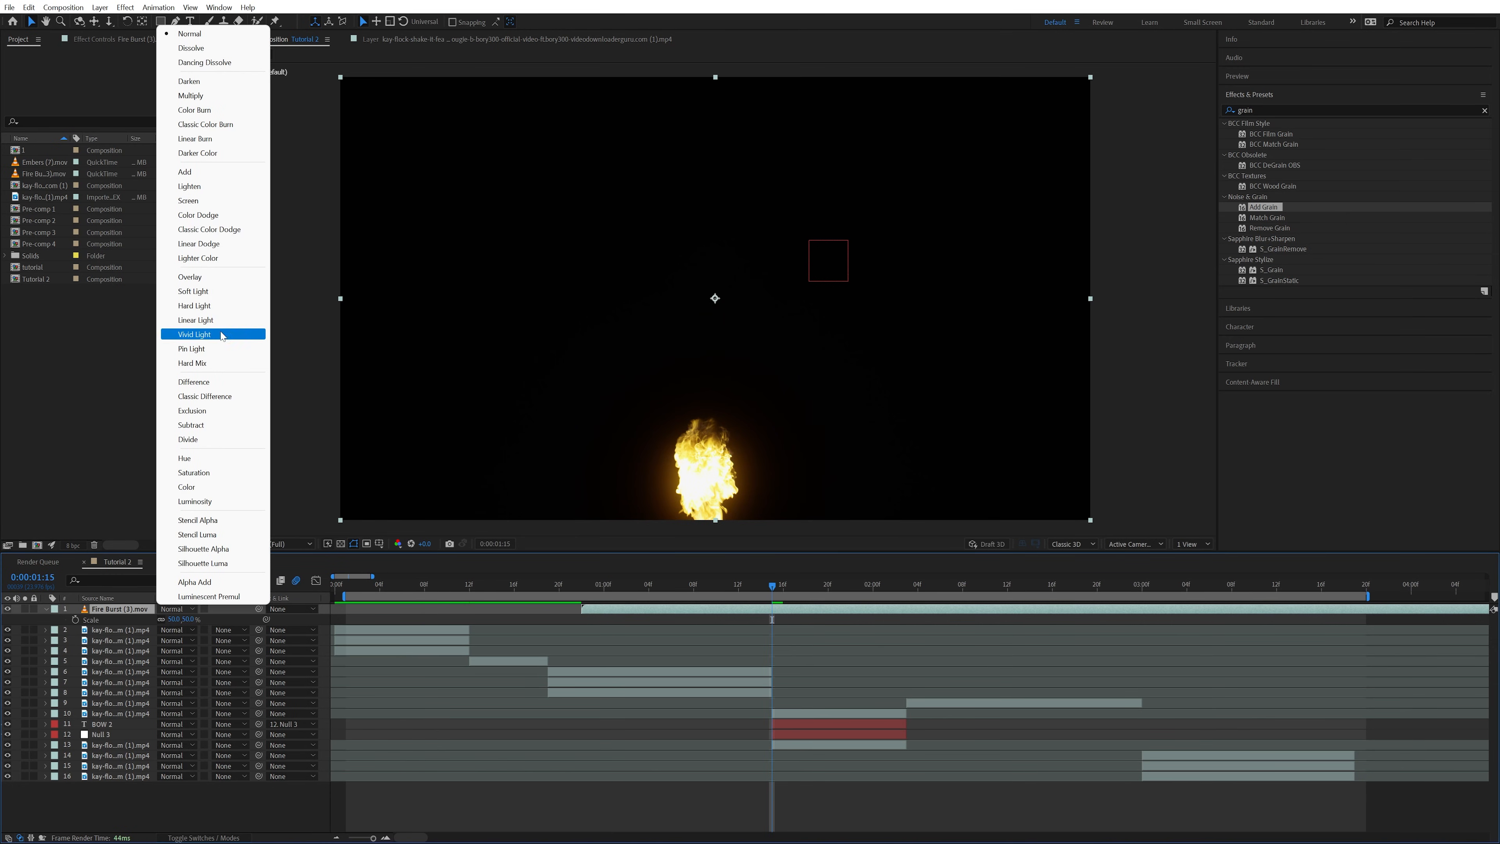
click(195, 202)
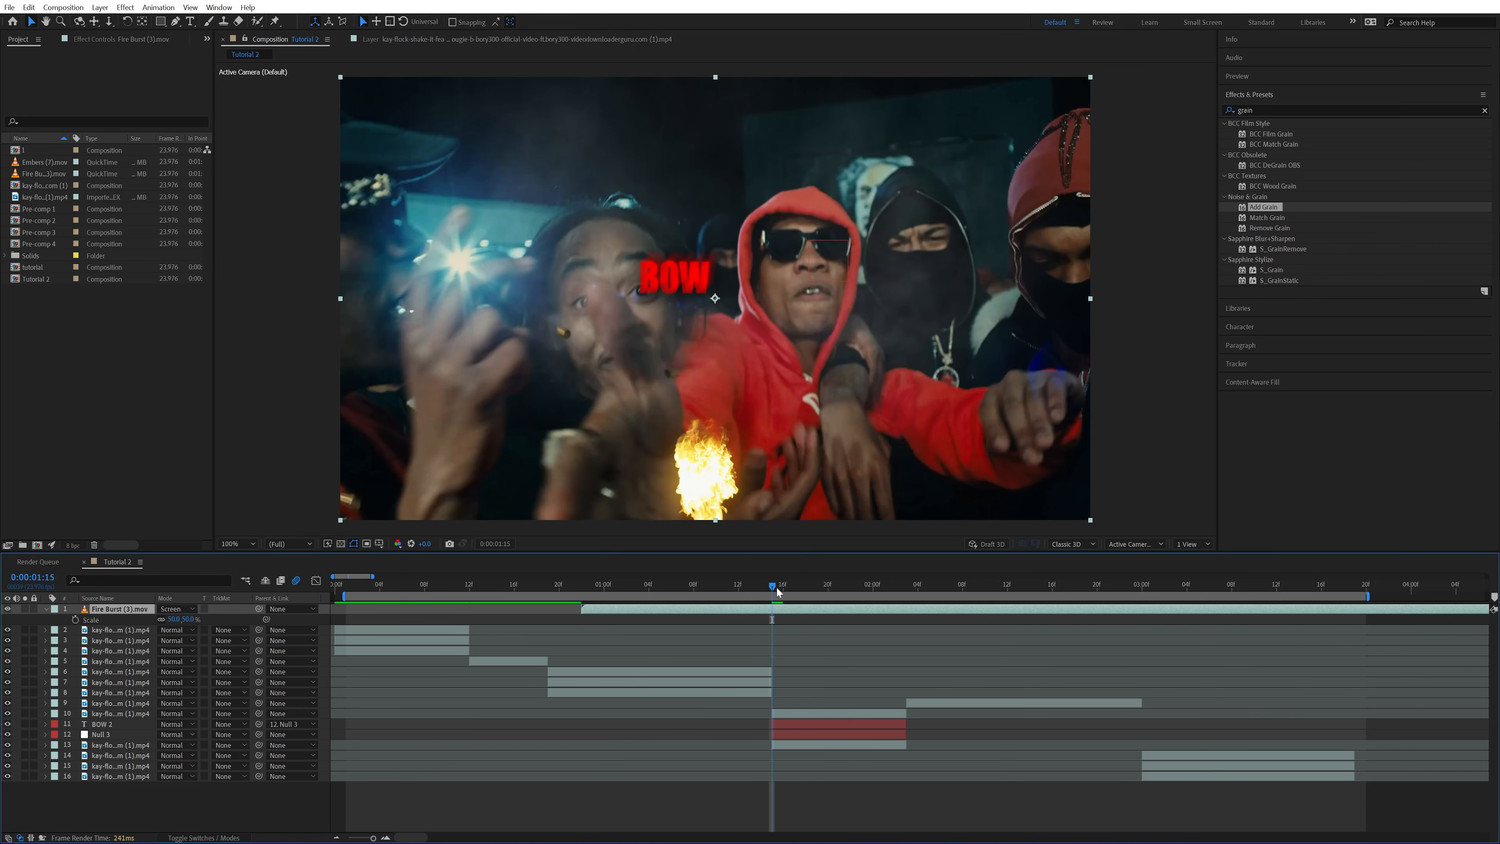
Trim the Fire Burst clip to the length of the BOW text and stack it just above the masked hood footage
drag(776, 588, 1047, 610)
key(ctrl+shift+d)
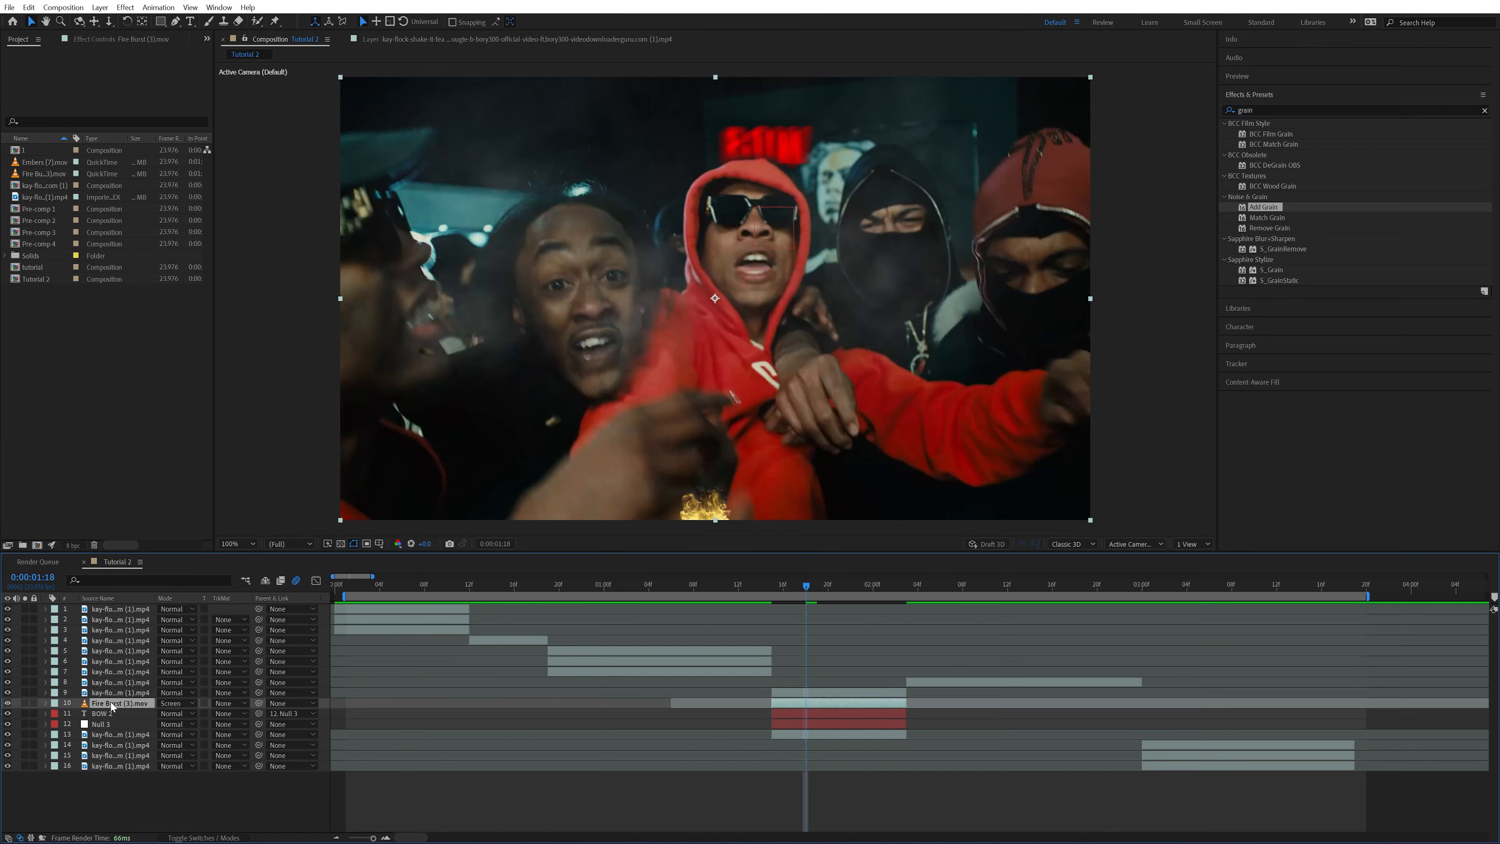
drag(112, 705, 112, 693)
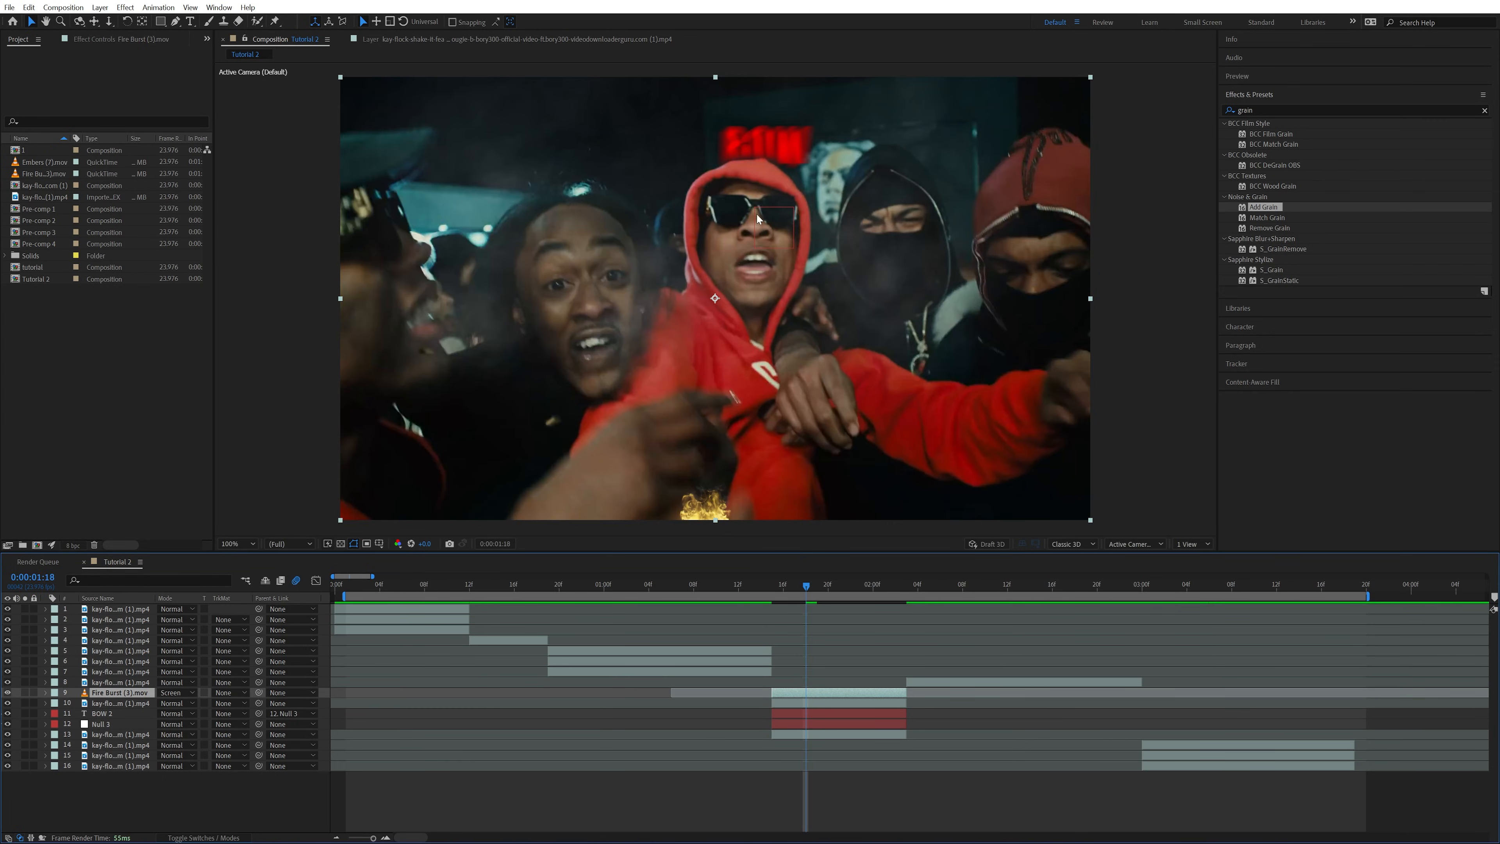
Parent the Fire Burst layer to Null 3 and enable motion blur on it
drag(259, 693, 94, 723)
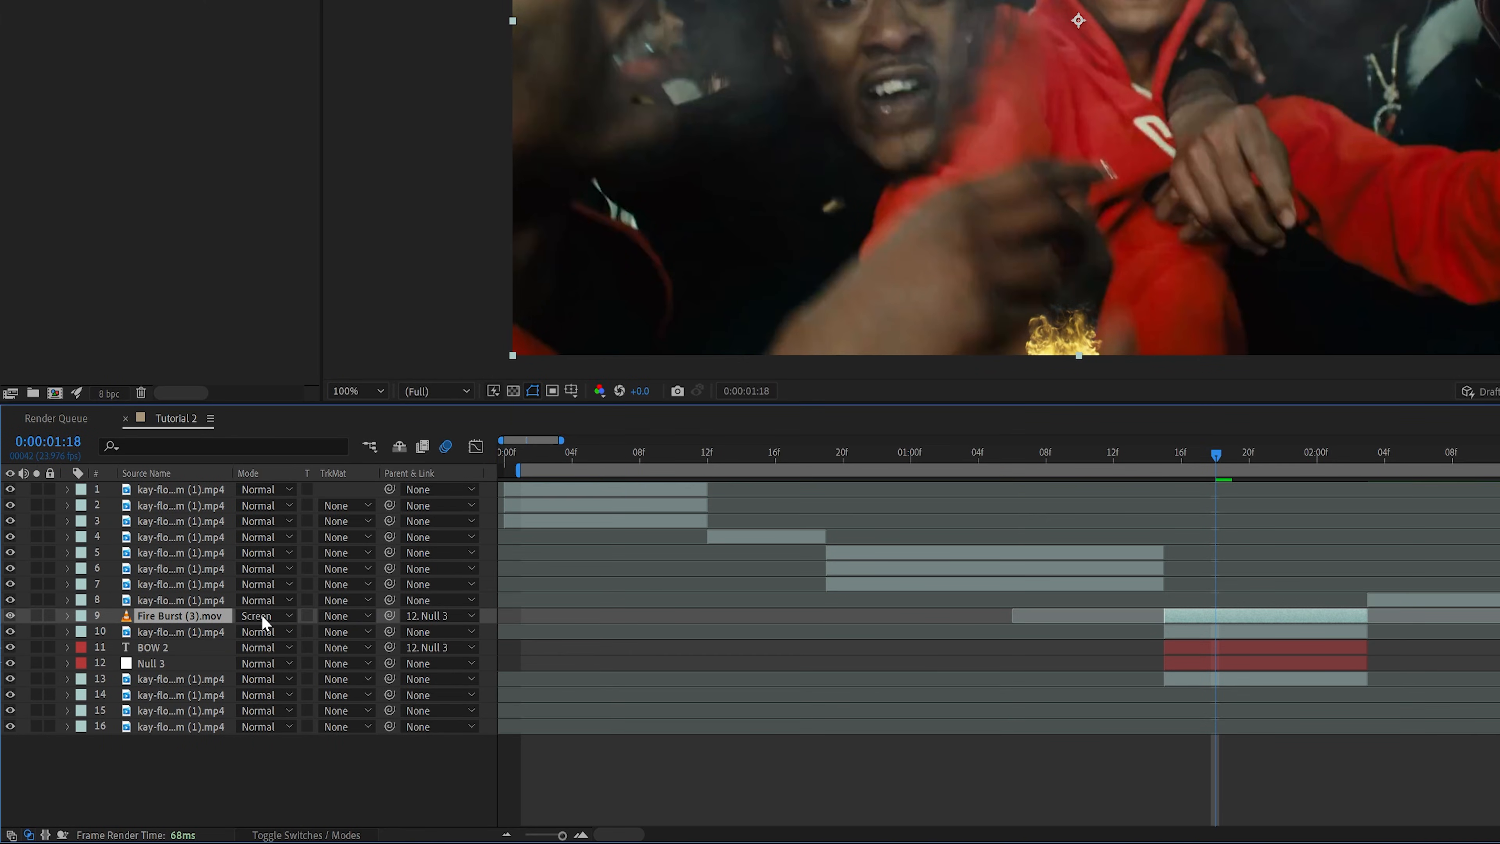
click(294, 820)
click(293, 835)
click(309, 617)
Reposition the Fire Burst layer so the flame sits over the red-hooded man's mouth, checking it at 0:00:01:21
drag(1200, 455, 1259, 475)
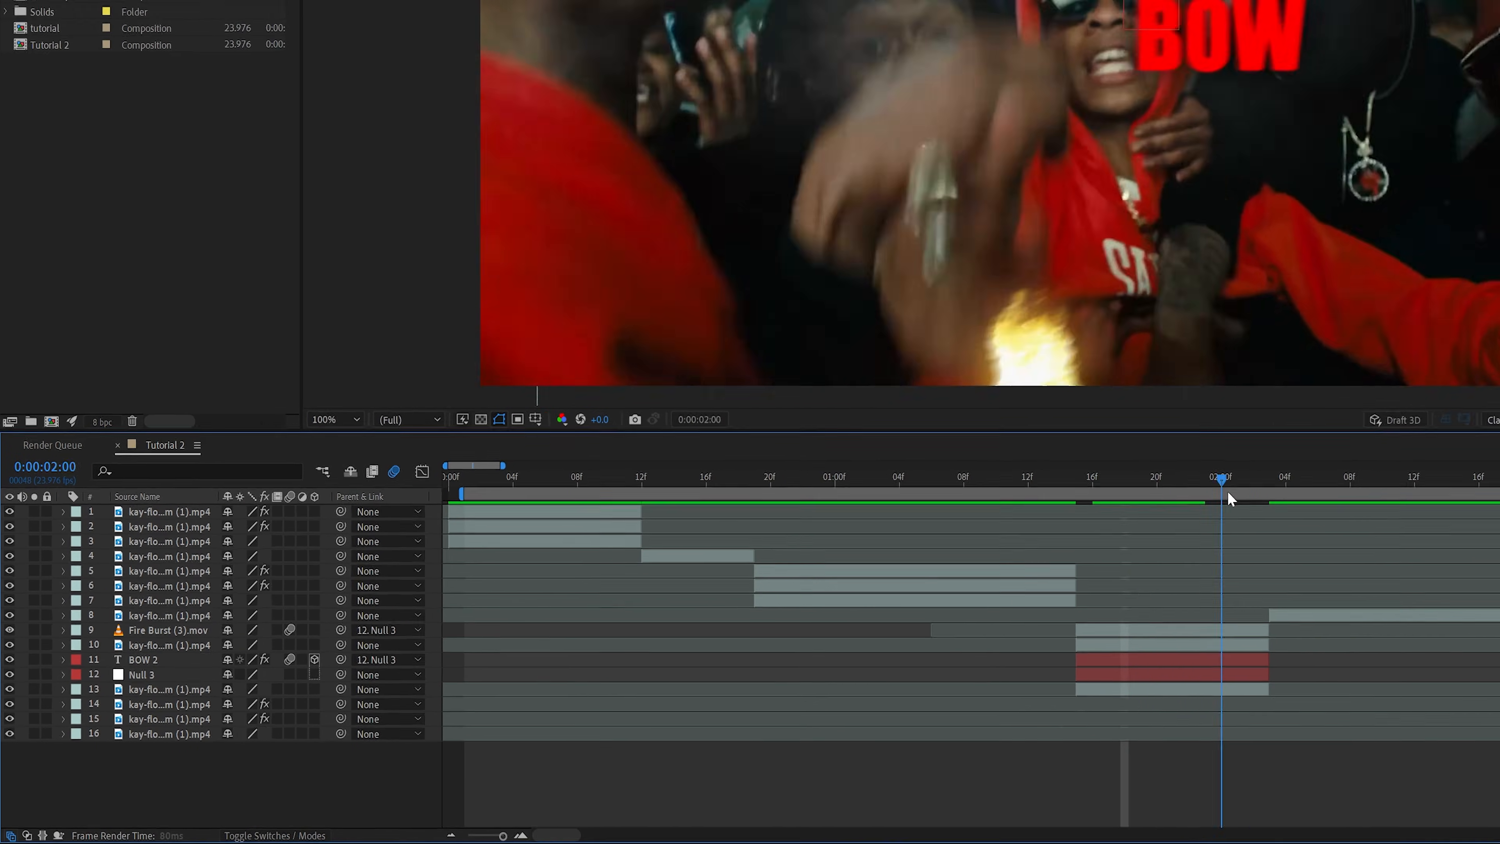
drag(833, 603, 762, 591)
click(776, 695)
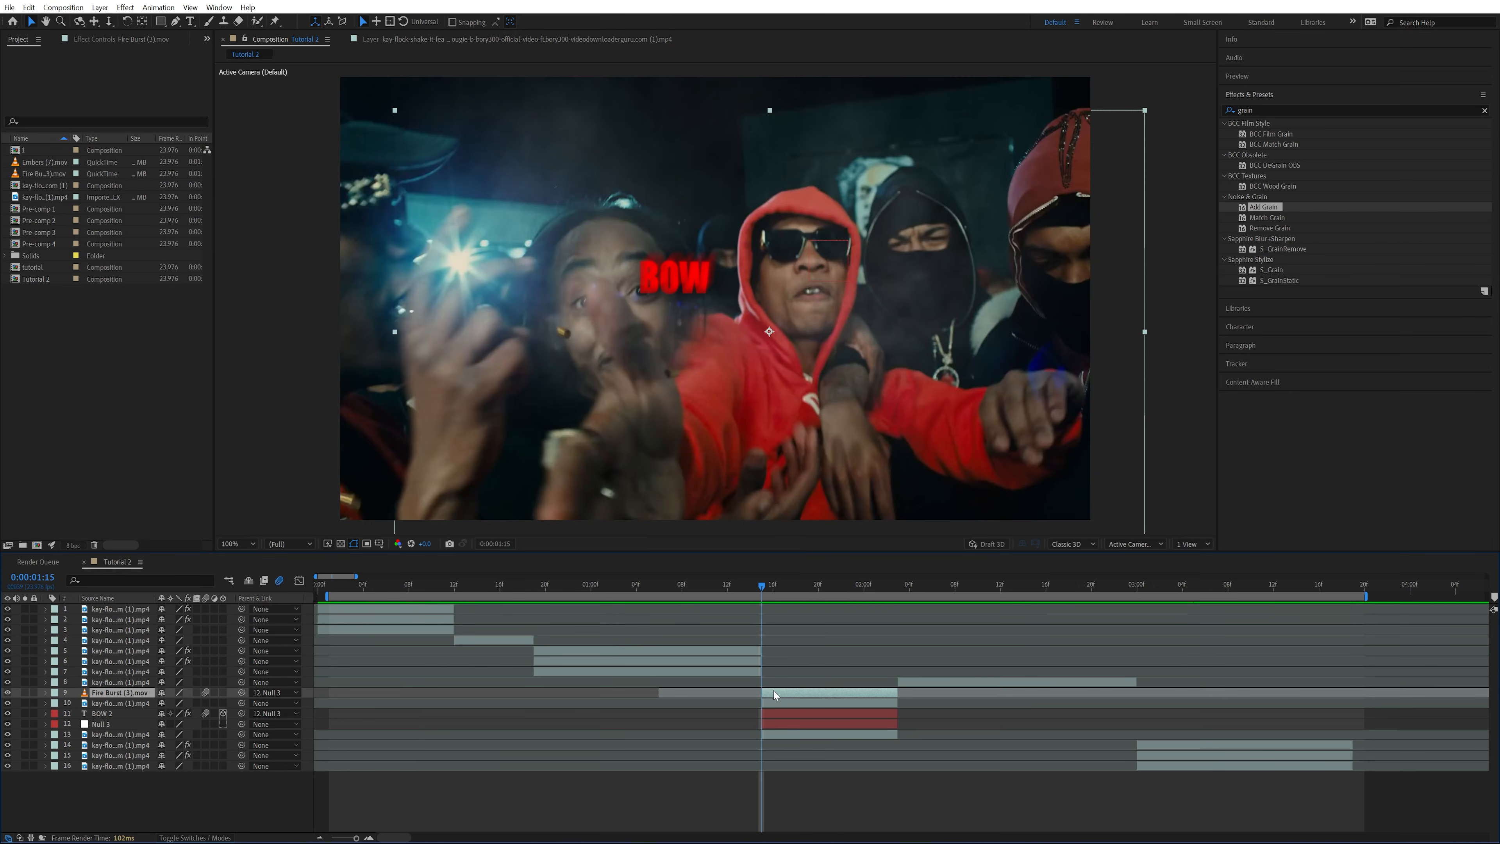
click(45, 693)
click(49, 702)
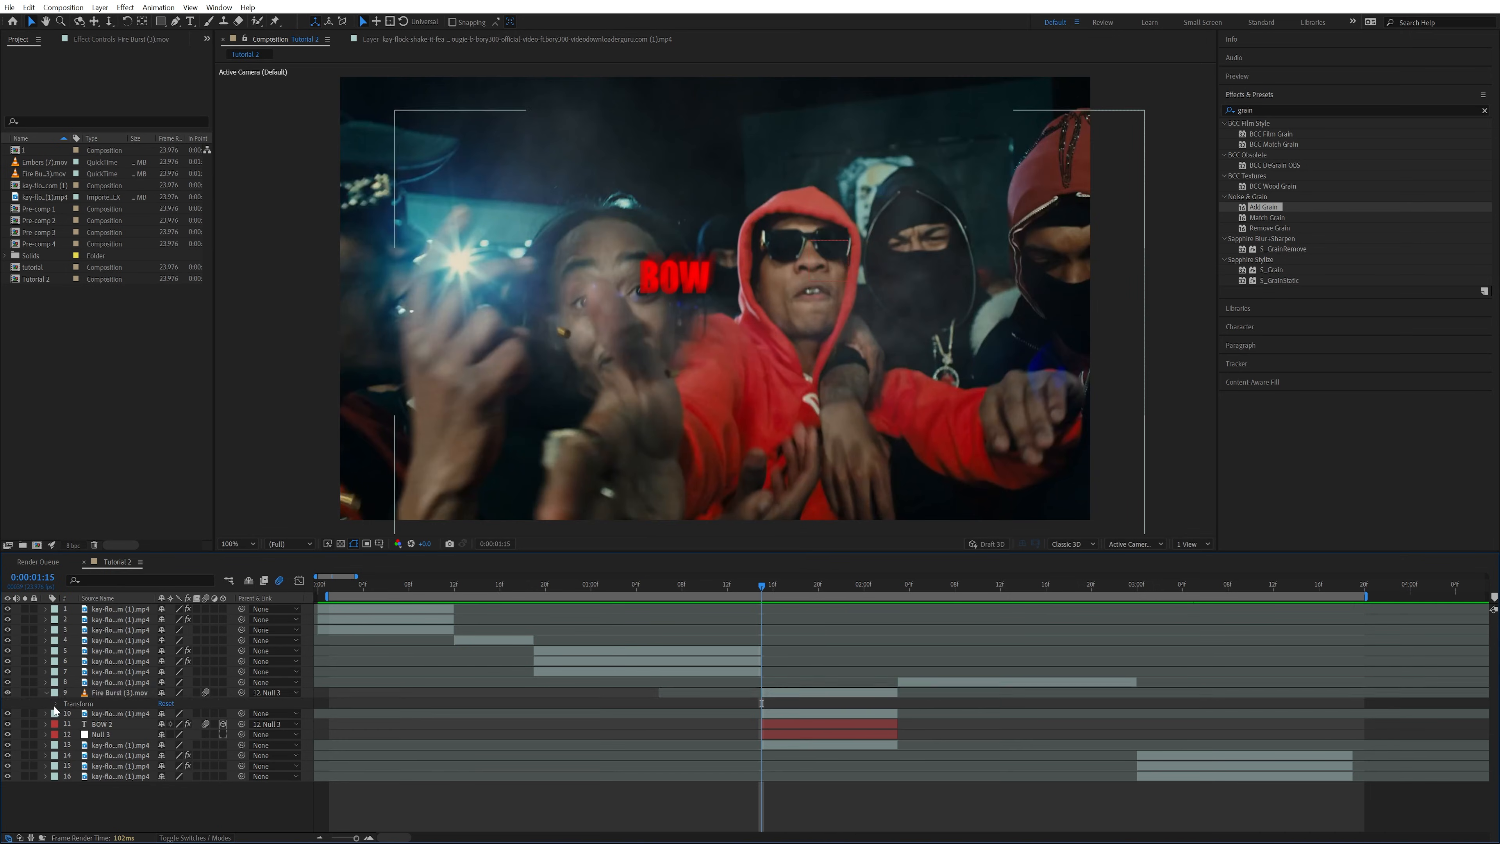
drag(749, 291, 752, 298)
drag(797, 589, 831, 589)
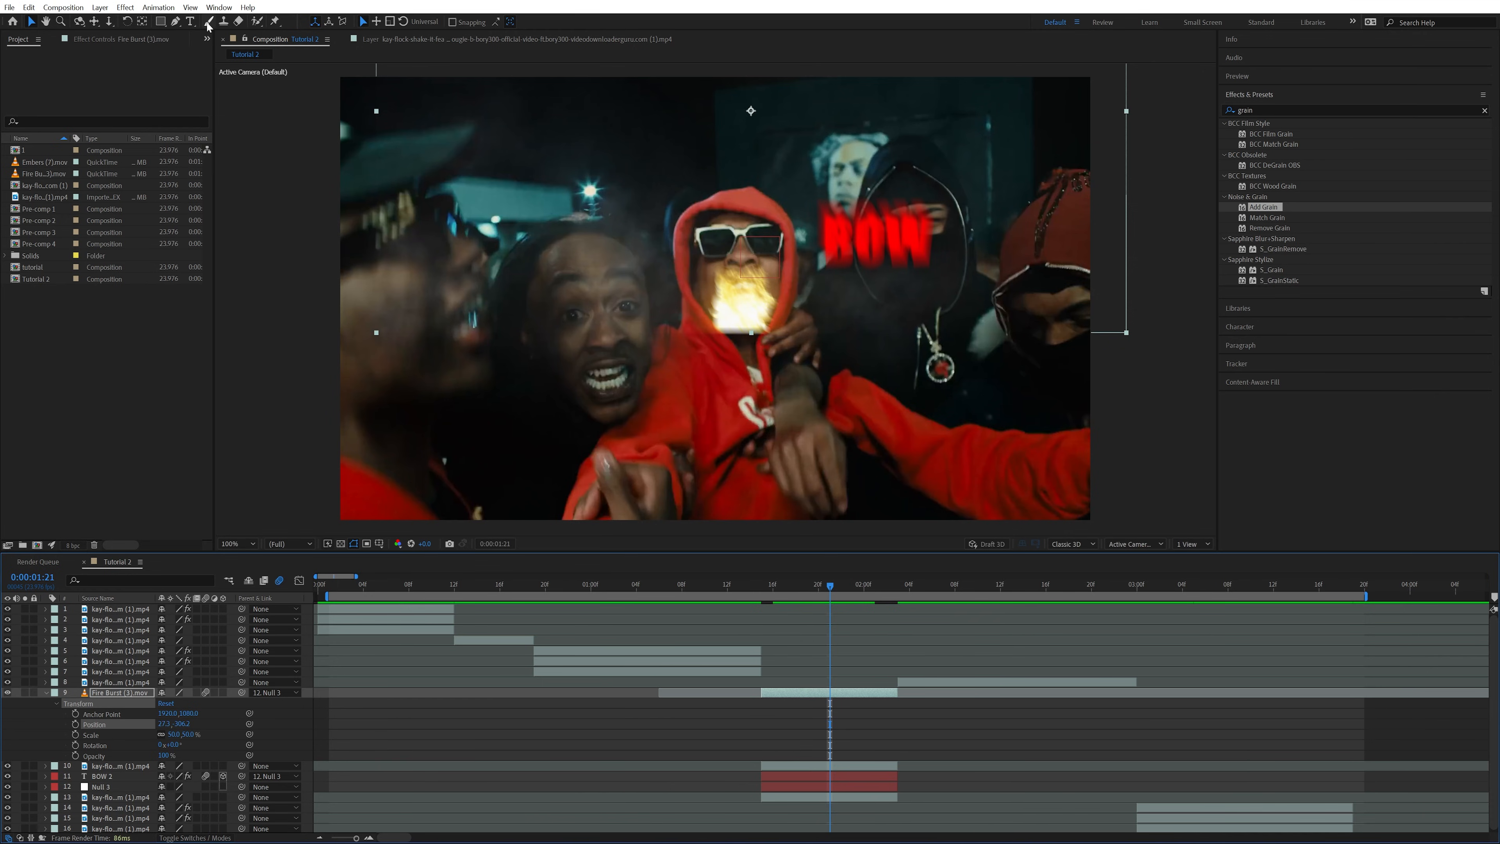
Draw a closed rounded mask on the Fire Burst layer with the Pen tool, enclosing the flame and the area above the man's head
click(176, 21)
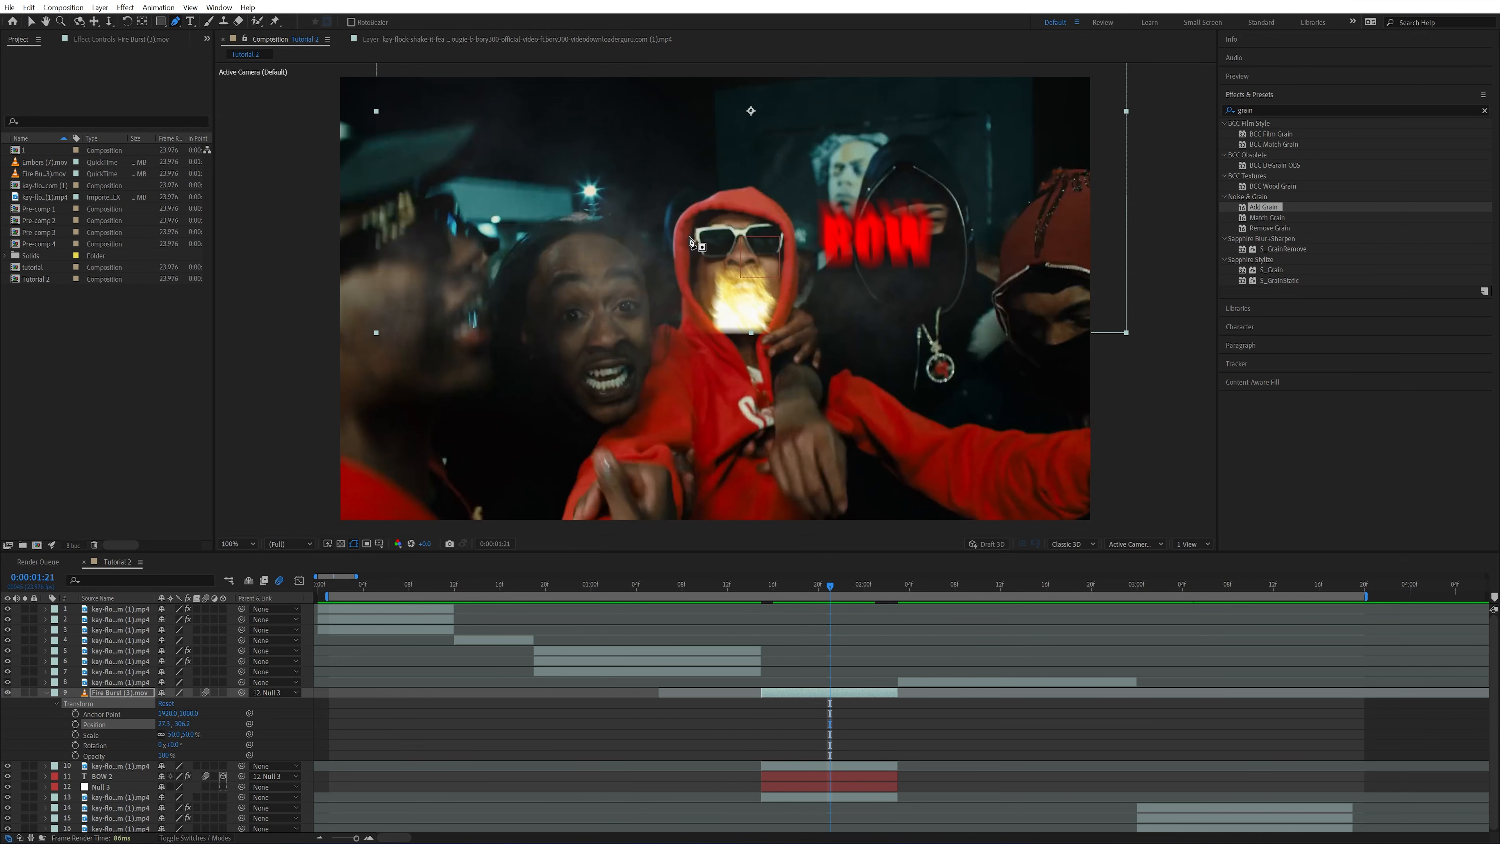
click(689, 238)
drag(705, 316, 710, 325)
drag(720, 330, 754, 333)
drag(778, 330, 795, 322)
drag(845, 221, 845, 206)
drag(834, 146, 827, 135)
drag(758, 108, 744, 105)
drag(697, 107, 686, 111)
drag(643, 157, 640, 170)
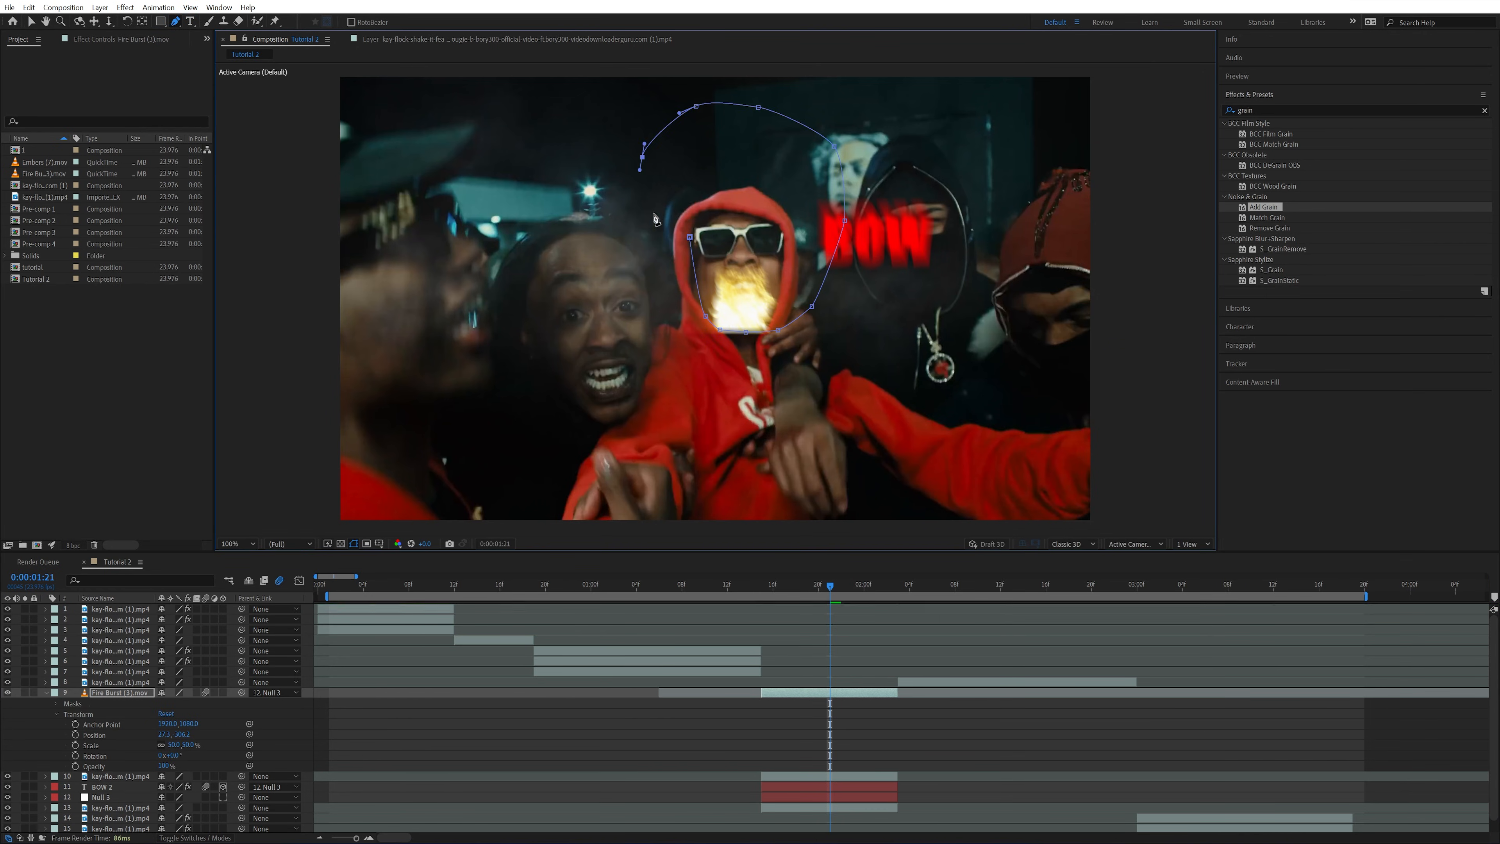
click(689, 237)
Refine the fire mask by pulling its side point outward and raising the points along the flame's base
drag(689, 237, 648, 262)
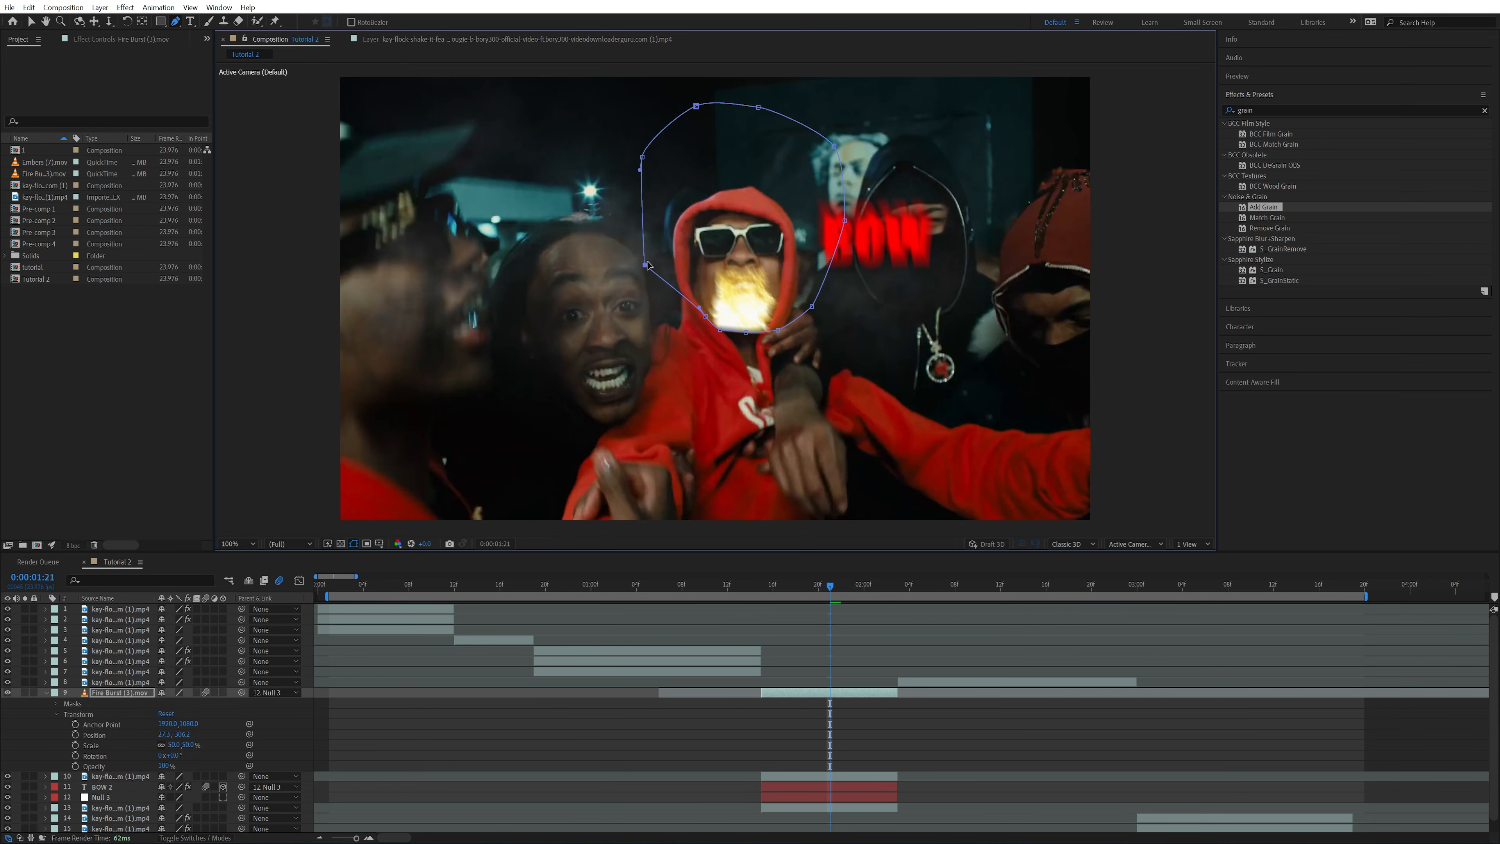
drag(746, 332, 747, 327)
drag(778, 331, 784, 323)
drag(813, 307, 812, 302)
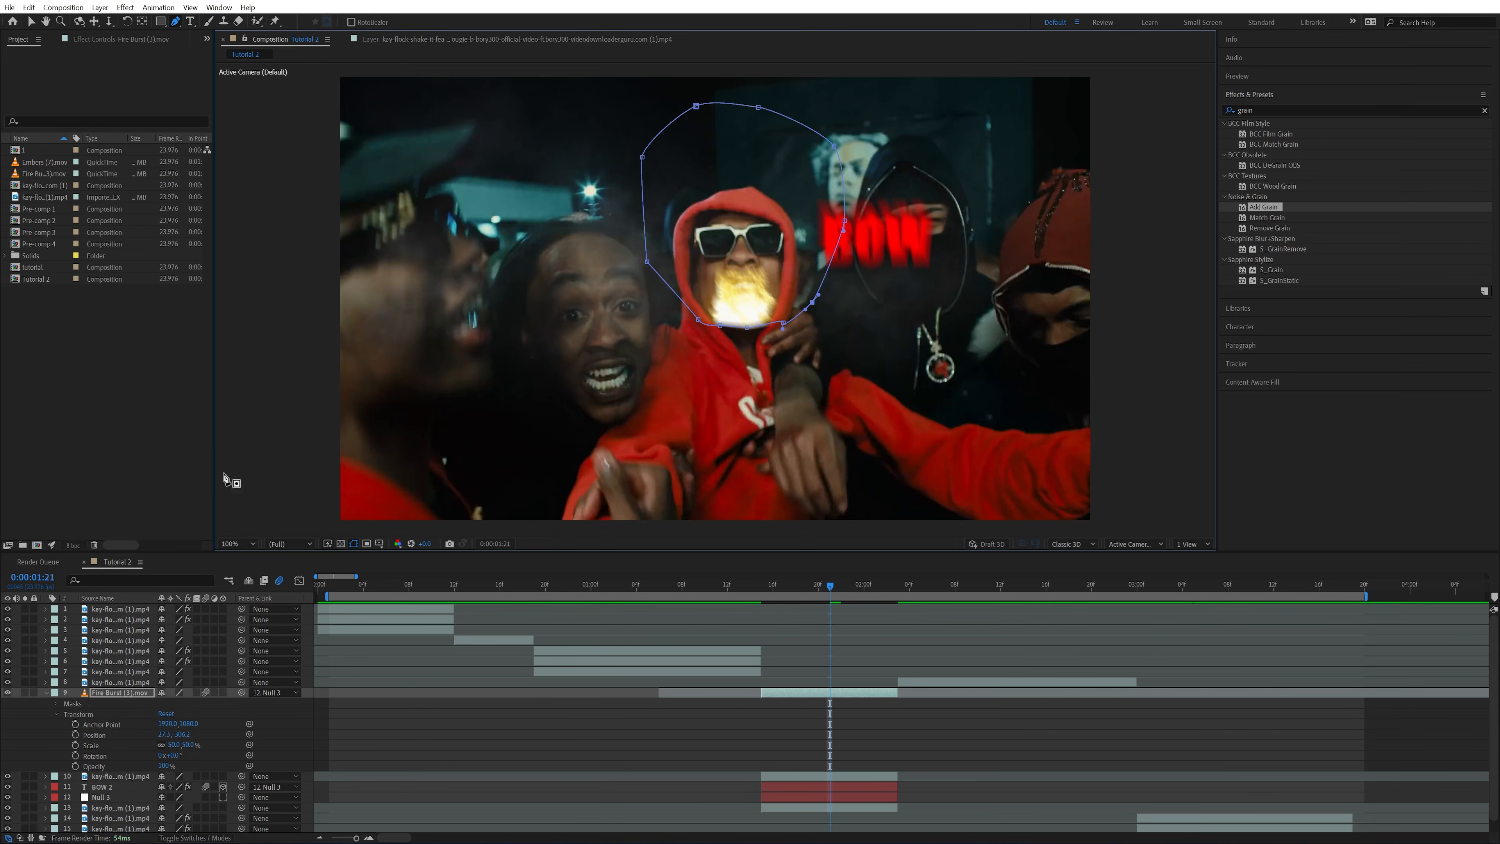
Move the masked flame up over the man's face and set its mask feather to about 42 pixels
click(31, 21)
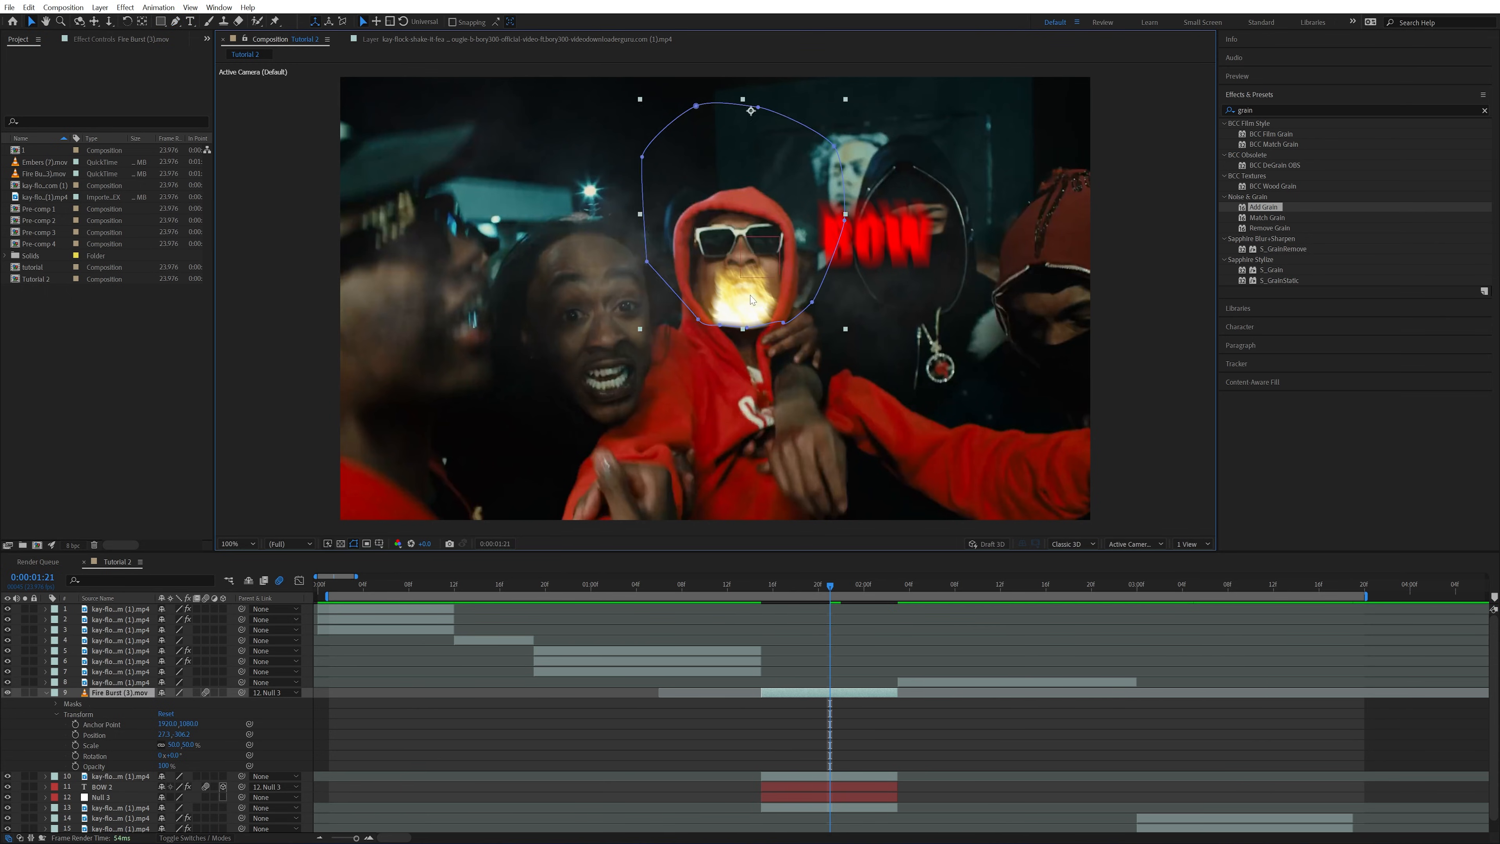
drag(754, 294, 753, 266)
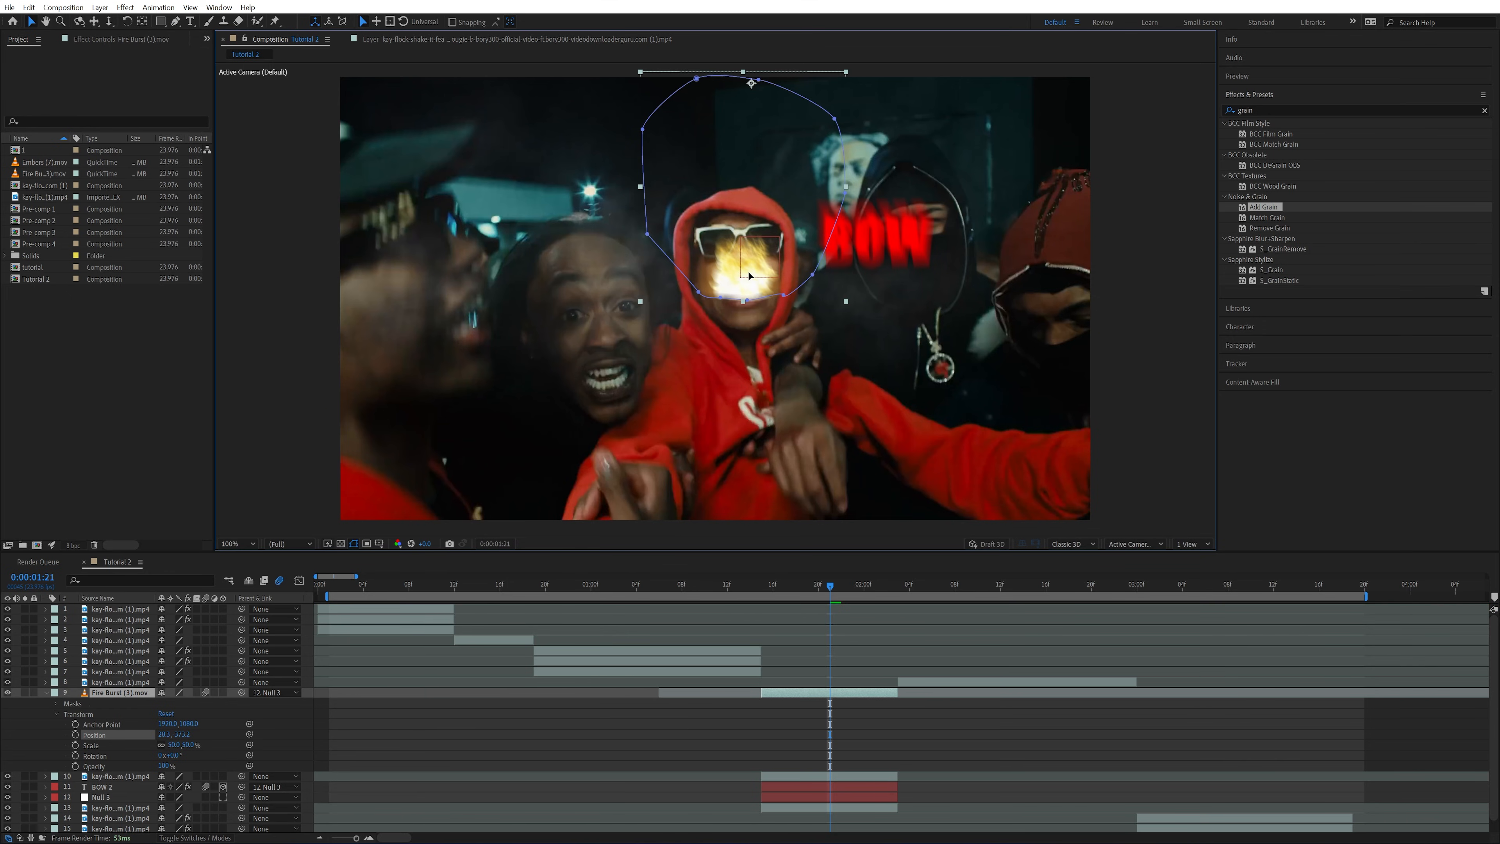
click(57, 704)
drag(182, 734, 190, 733)
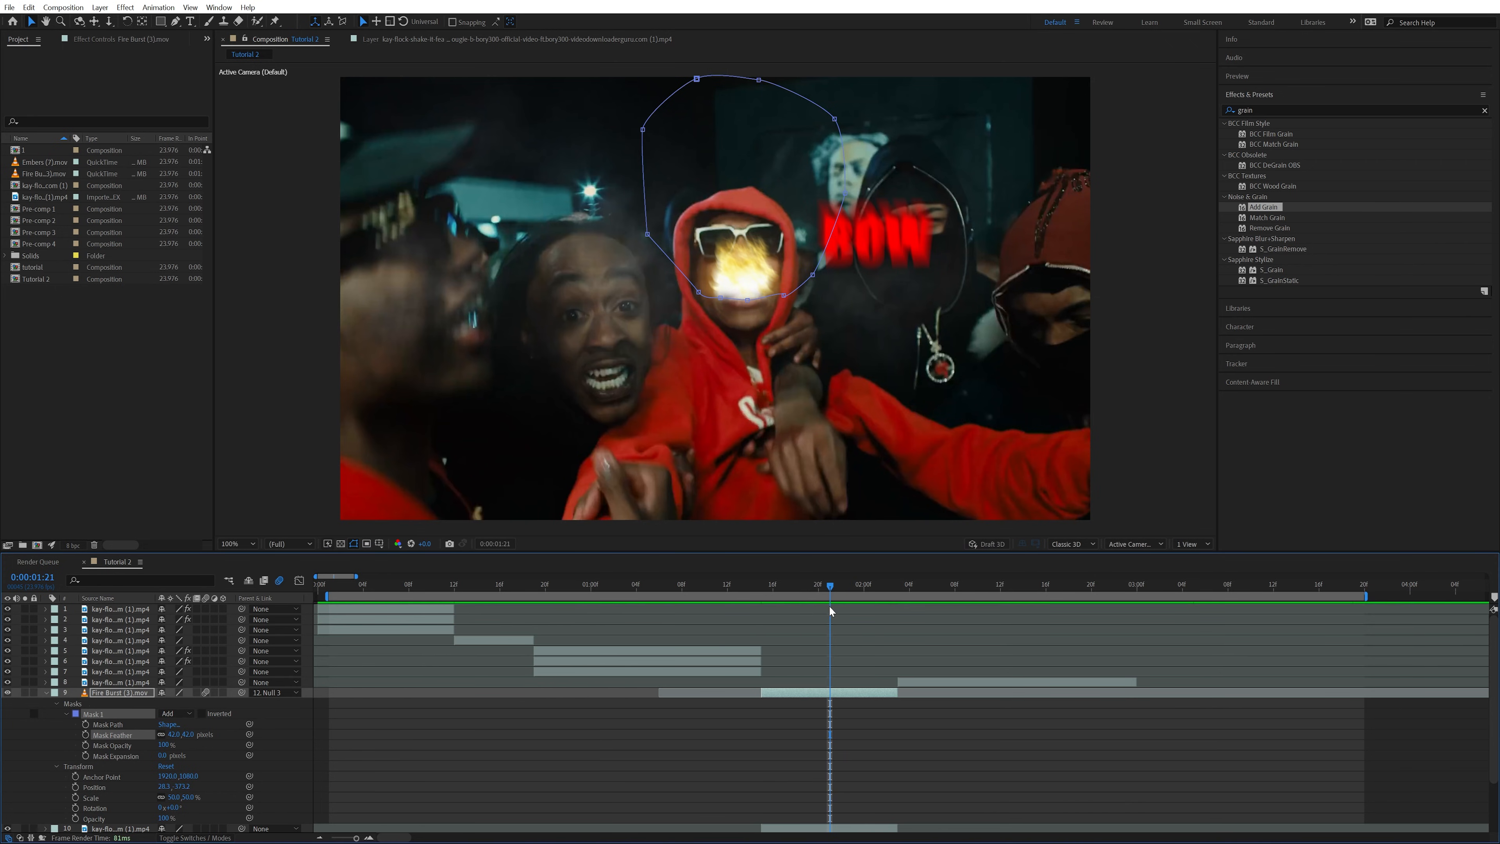
Split the Fire Burst layer at 0:00:01:23 and collapse the properties of its earlier part
drag(829, 606, 853, 609)
click(855, 712)
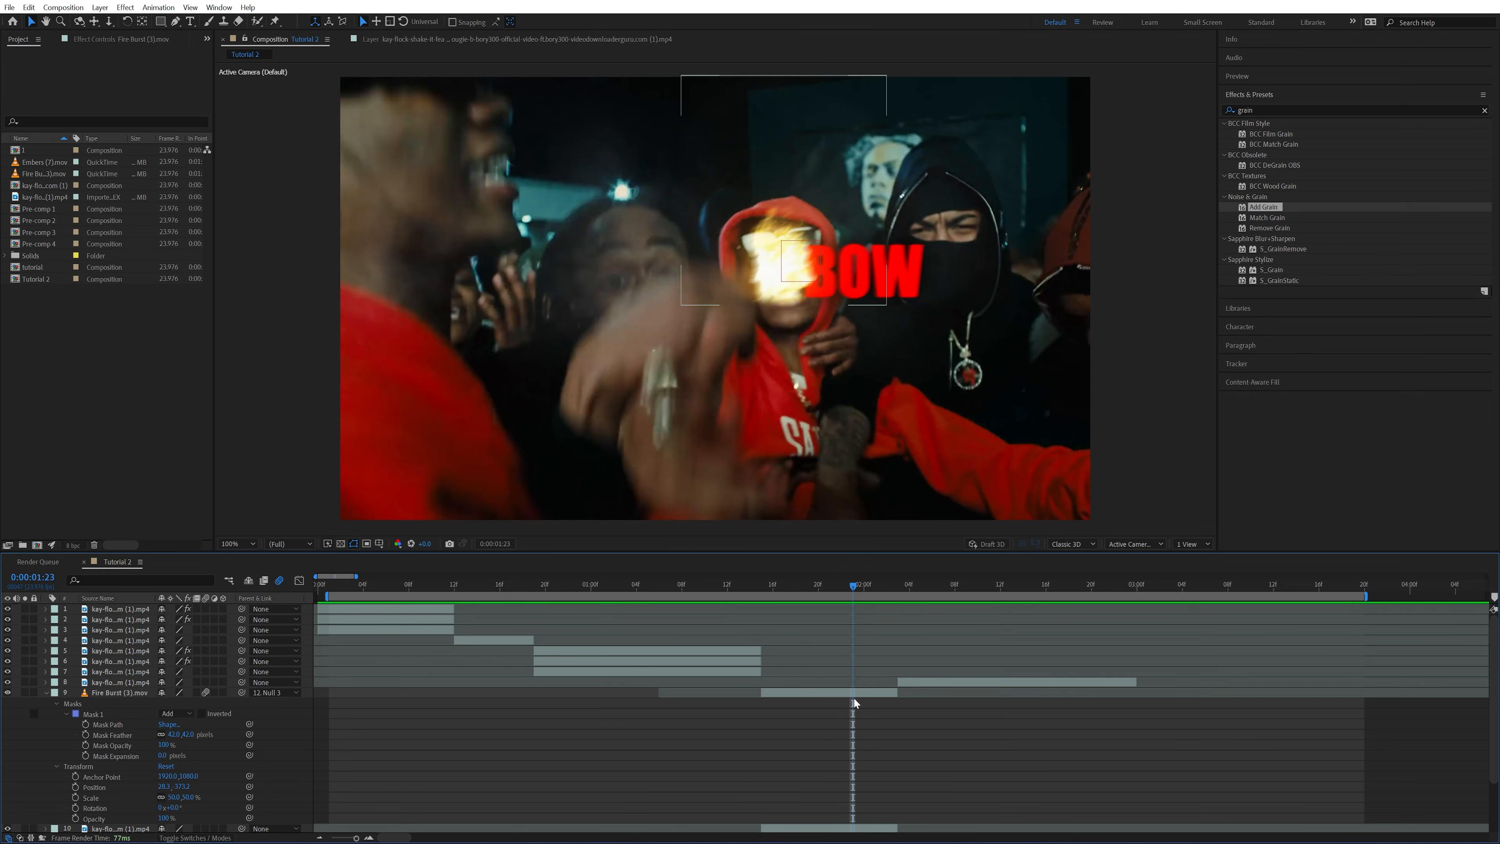
click(857, 697)
key(ctrl+shift+d)
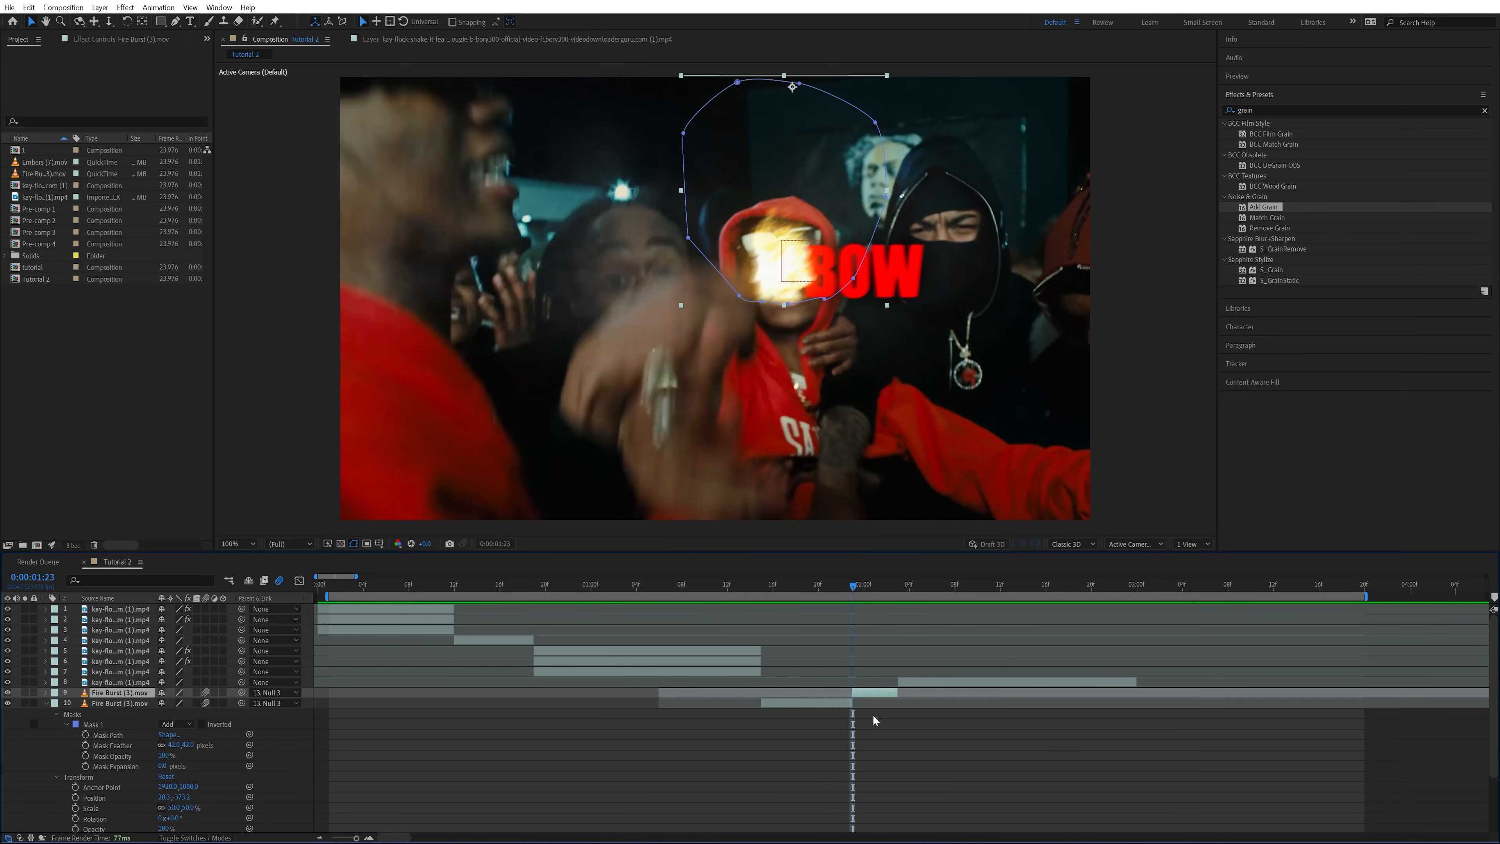
click(407, 746)
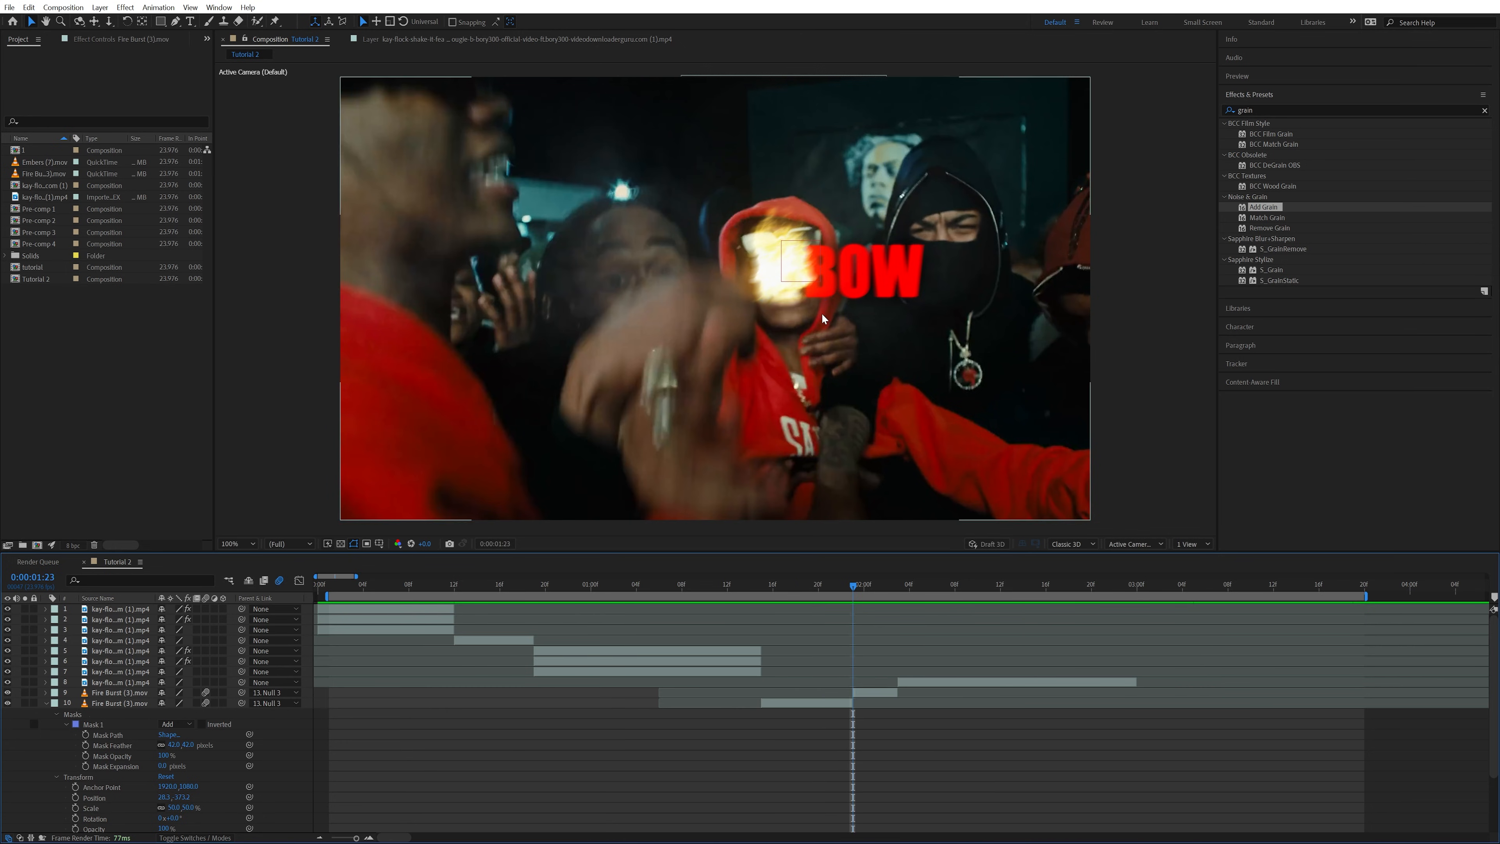
click(46, 703)
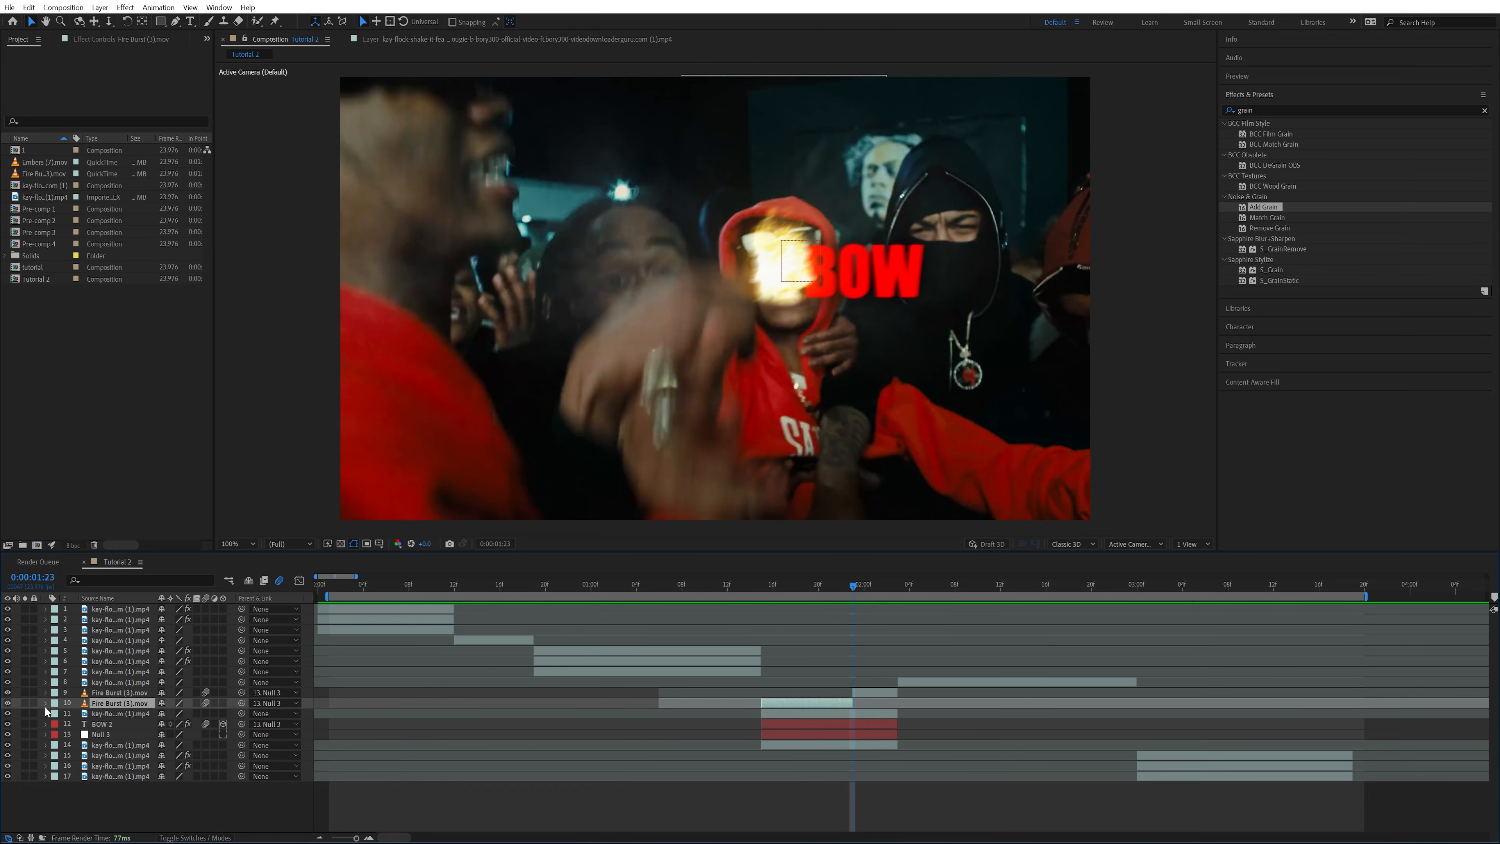
Split the BOW text at 0:00:01:23 and move its second part above the Fire Burst layers
click(822, 732)
click(845, 723)
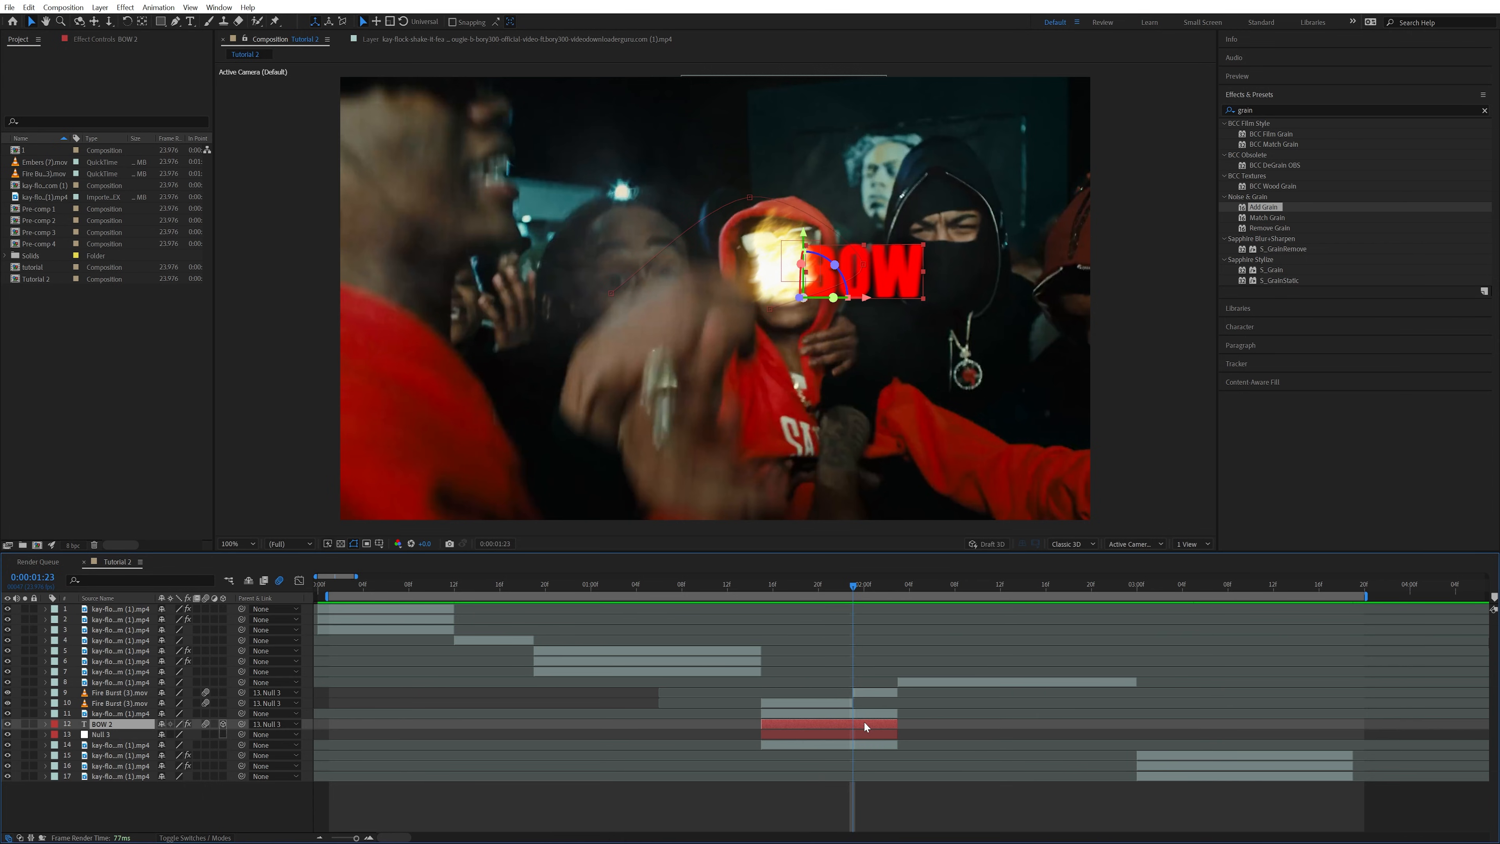
key(ctrl+shift+d)
drag(120, 726, 120, 695)
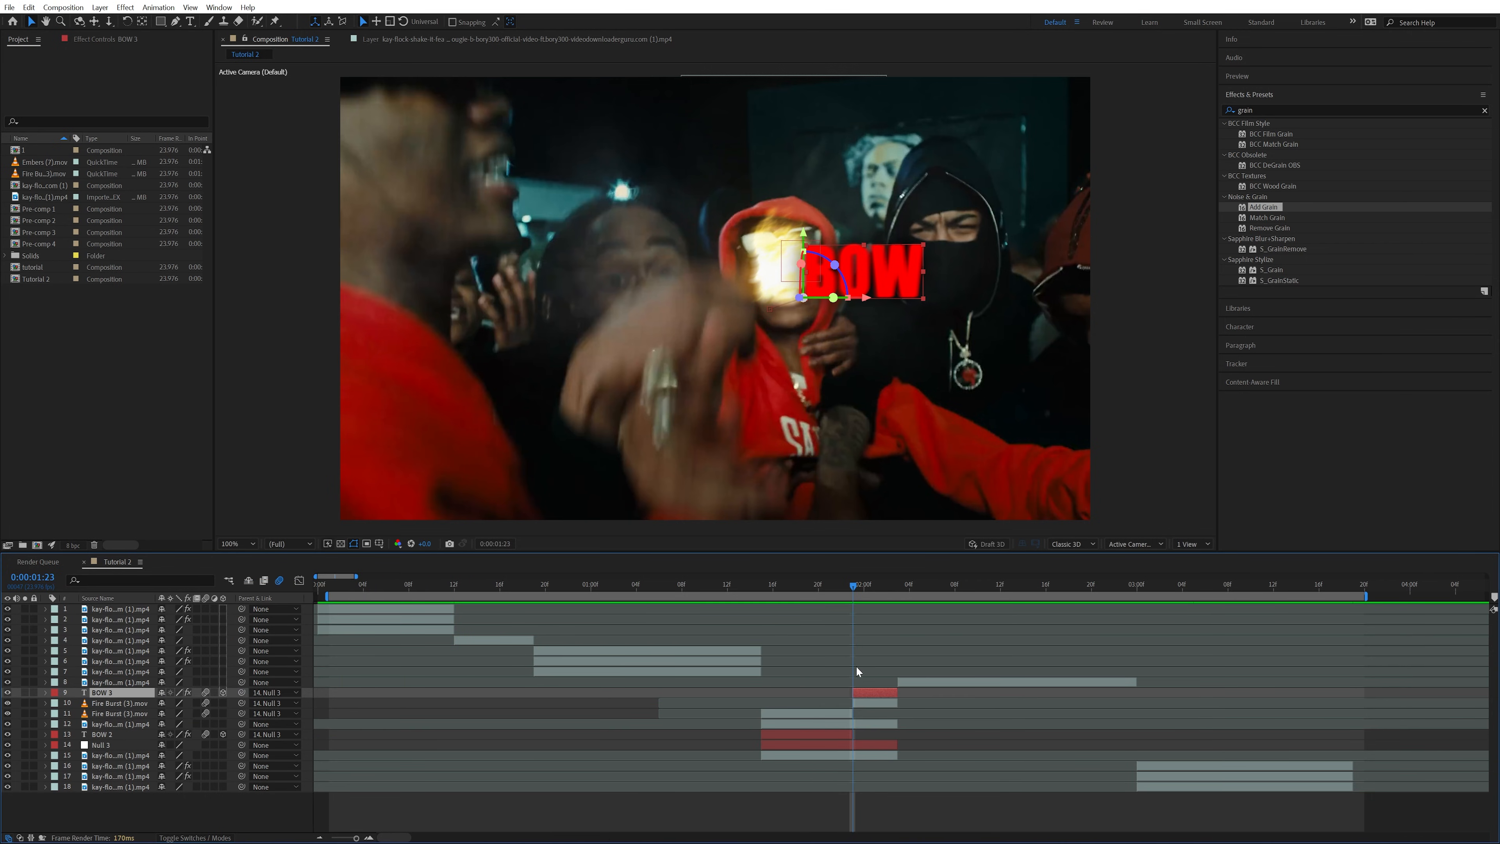
Load cinepacks_firefx_Toasty.cube as the Lumetri Color look on the earlier Fire Burst layer
mouse_move(845, 590)
mouse_down()
mouse_move(879, 590)
mouse_move(822, 590)
mouse_up()
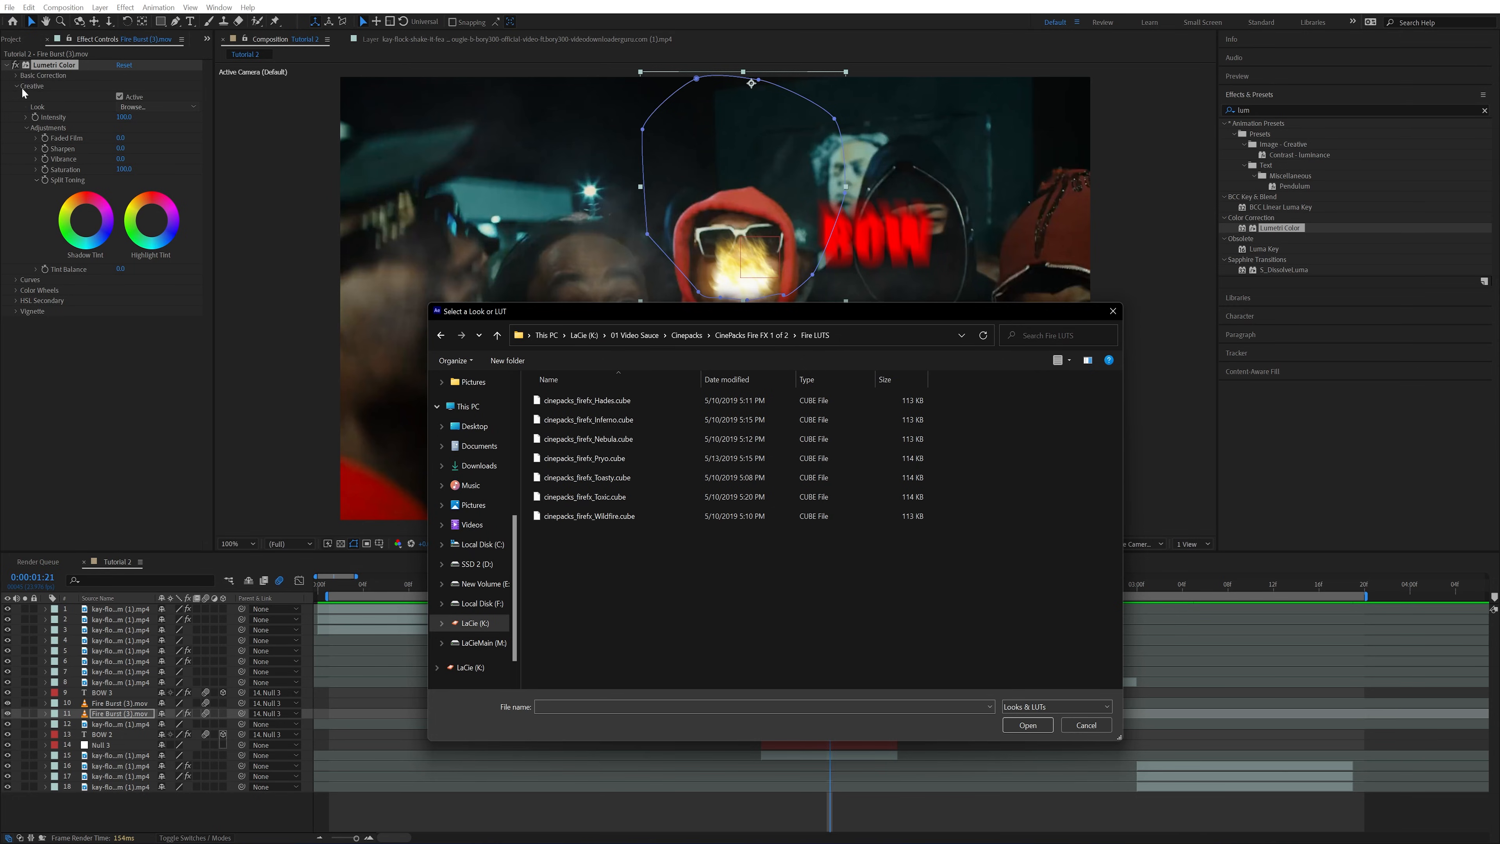
click(599, 478)
click(1028, 725)
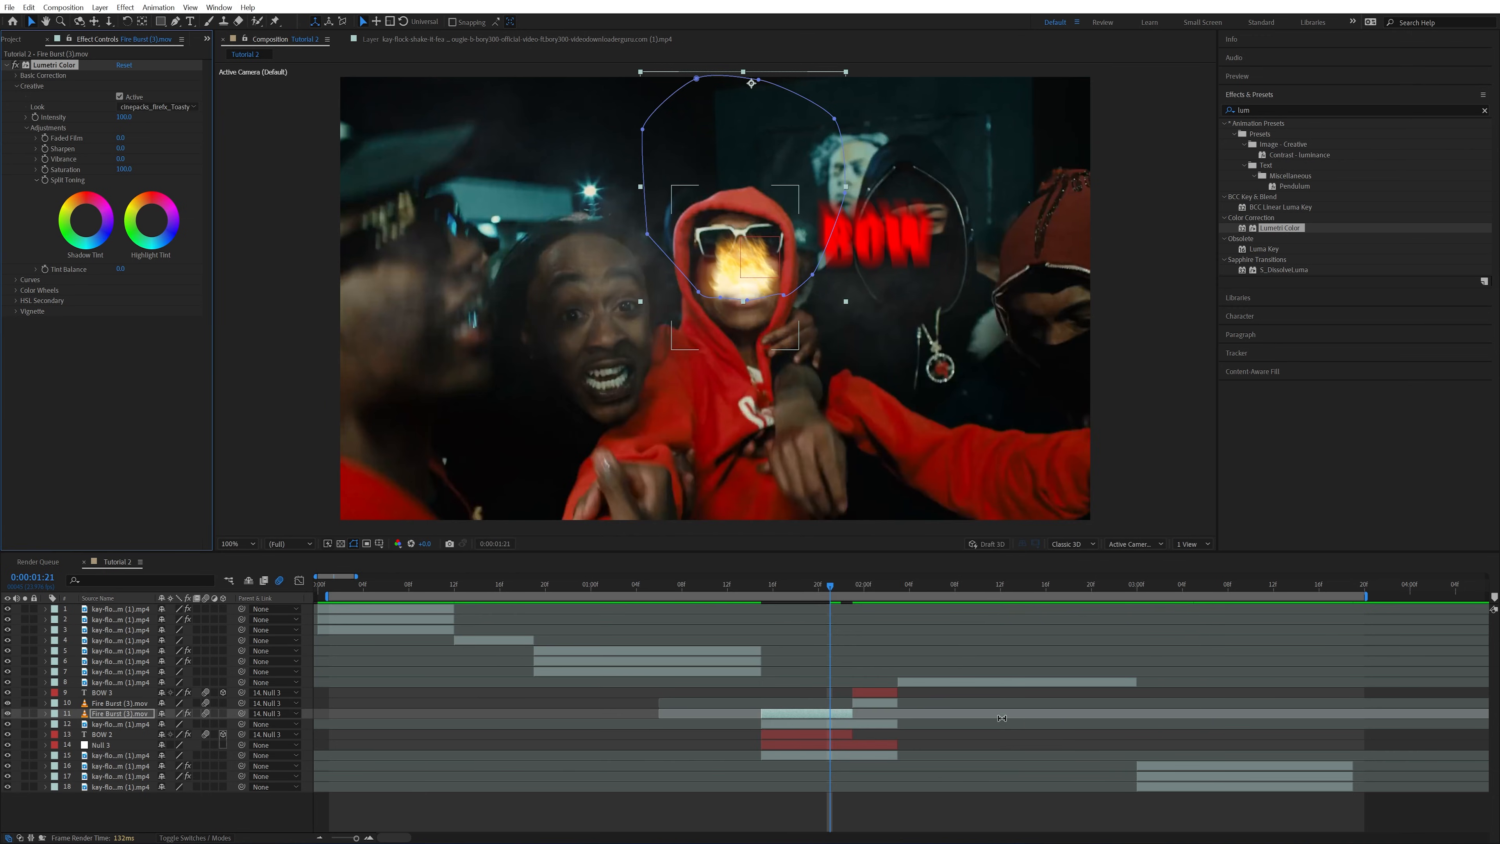
Try the cinepacks_firefx_Hades.cube look on the fire and scrub through the frames to check it
mouse_move(791, 584)
mouse_down()
mouse_move(856, 598)
mouse_move(786, 597)
mouse_up()
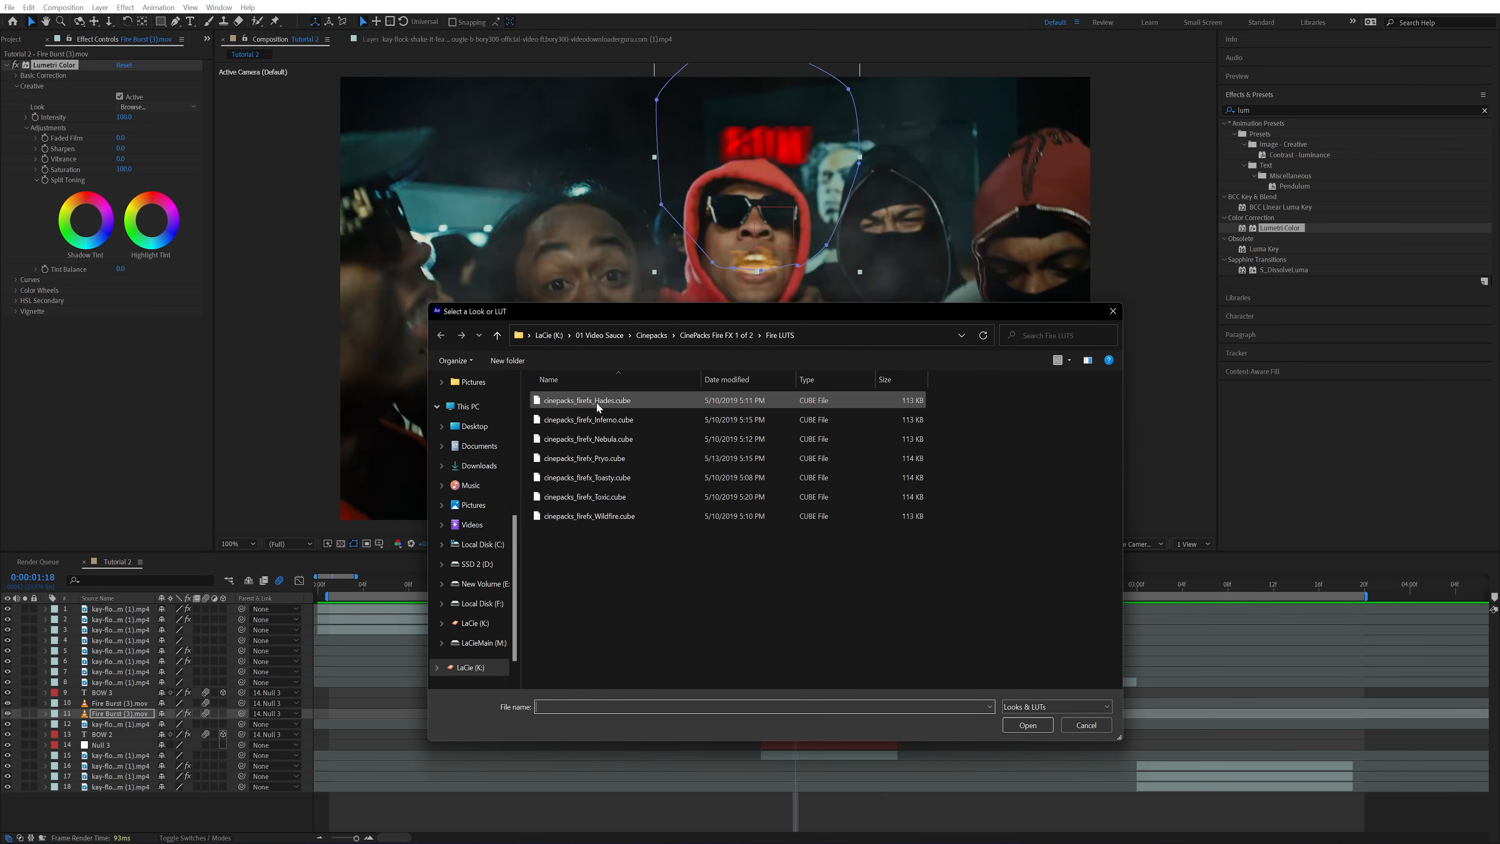
click(597, 402)
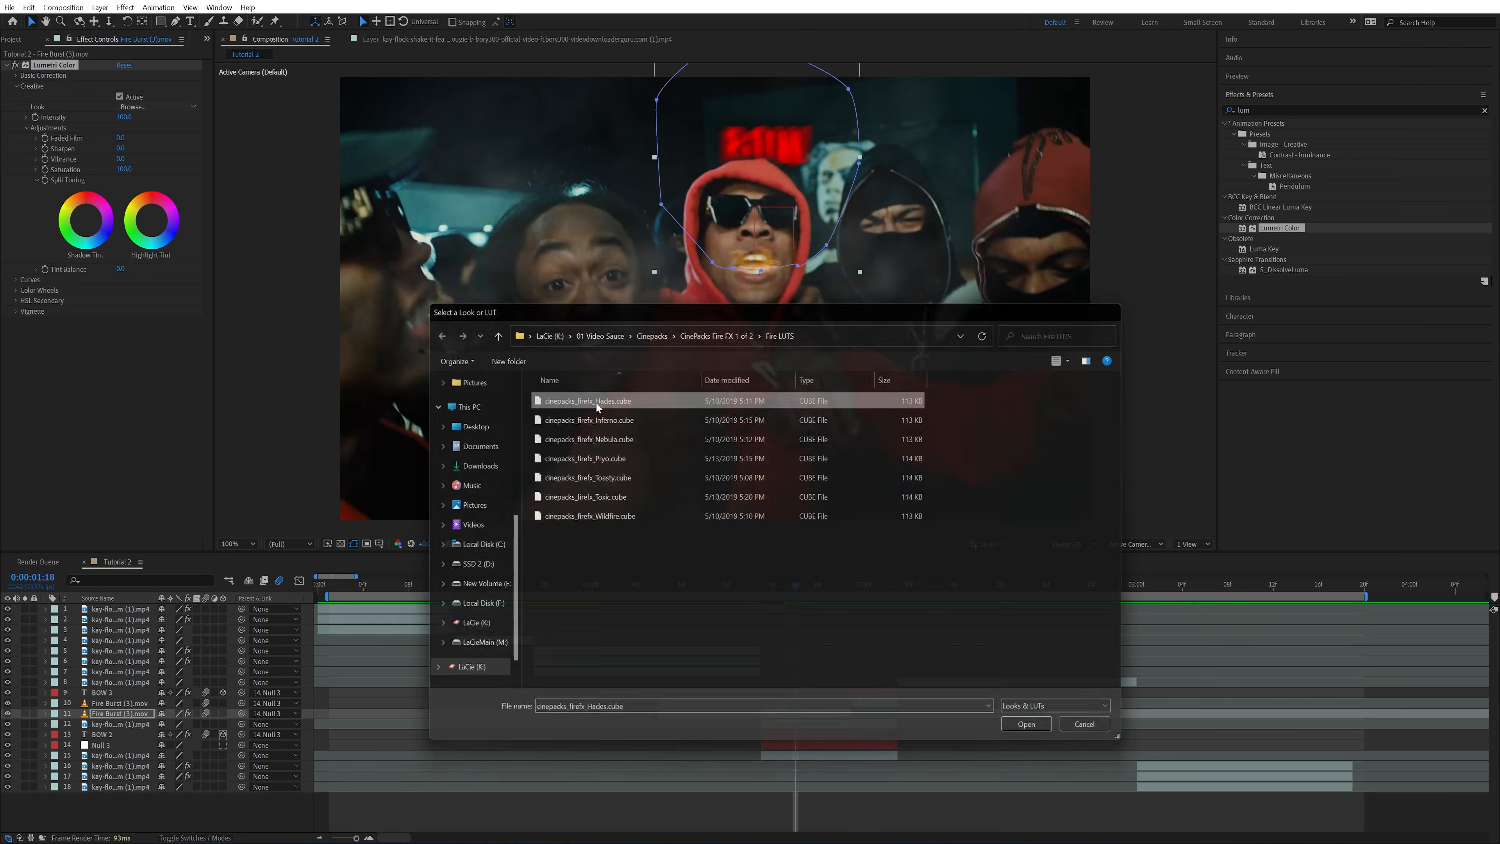
double_click(596, 402)
mouse_move(792, 599)
mouse_down()
mouse_move(856, 599)
mouse_move(819, 607)
mouse_up()
Switch the fire's Lumetri look to cinepacks_firefx_Toasty.cube and scrub through the shot to check both fire layers
click(157, 109)
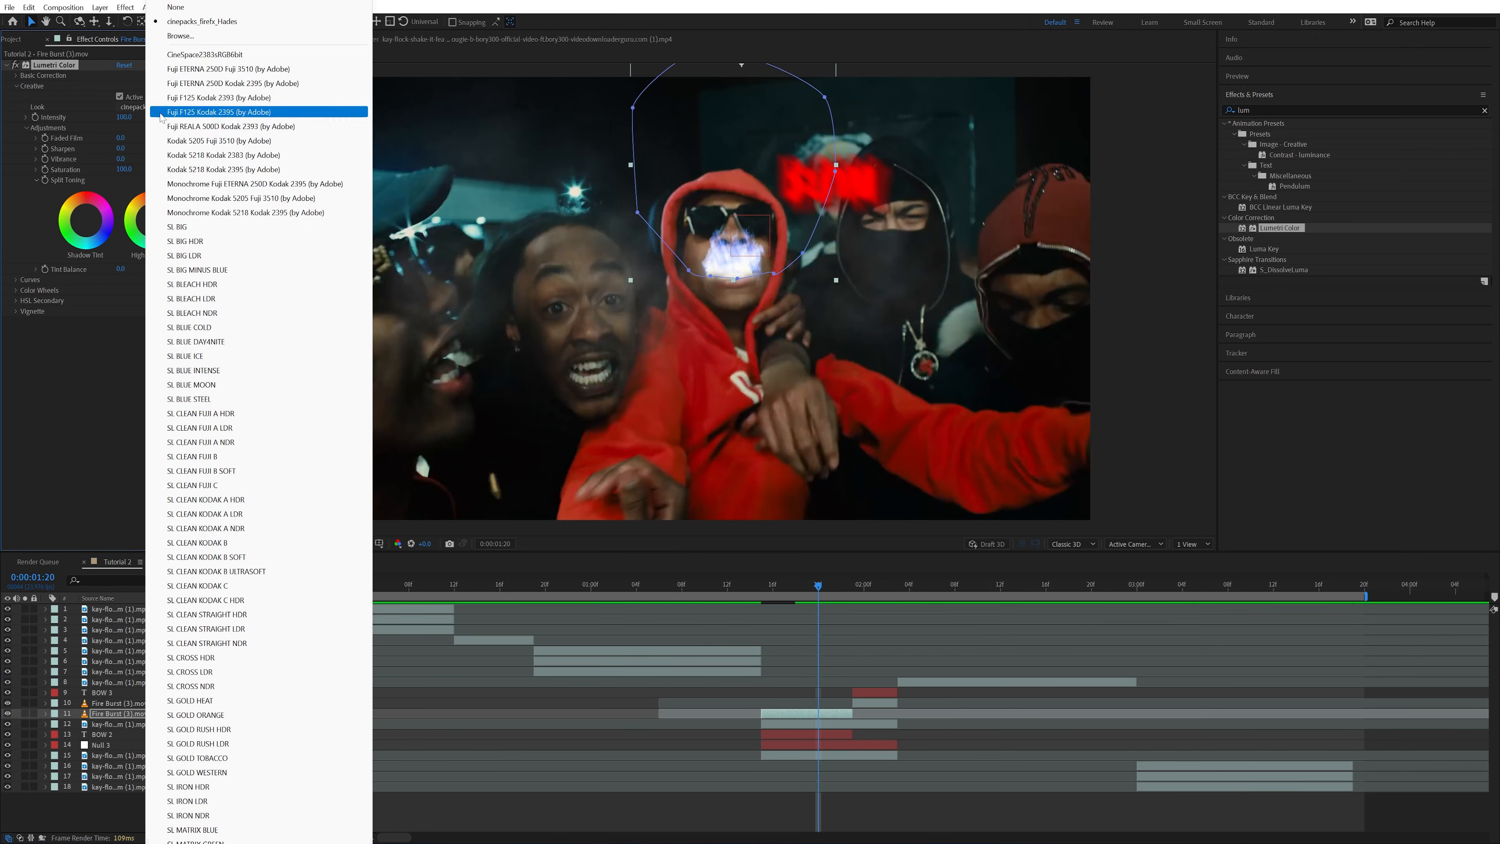
click(159, 54)
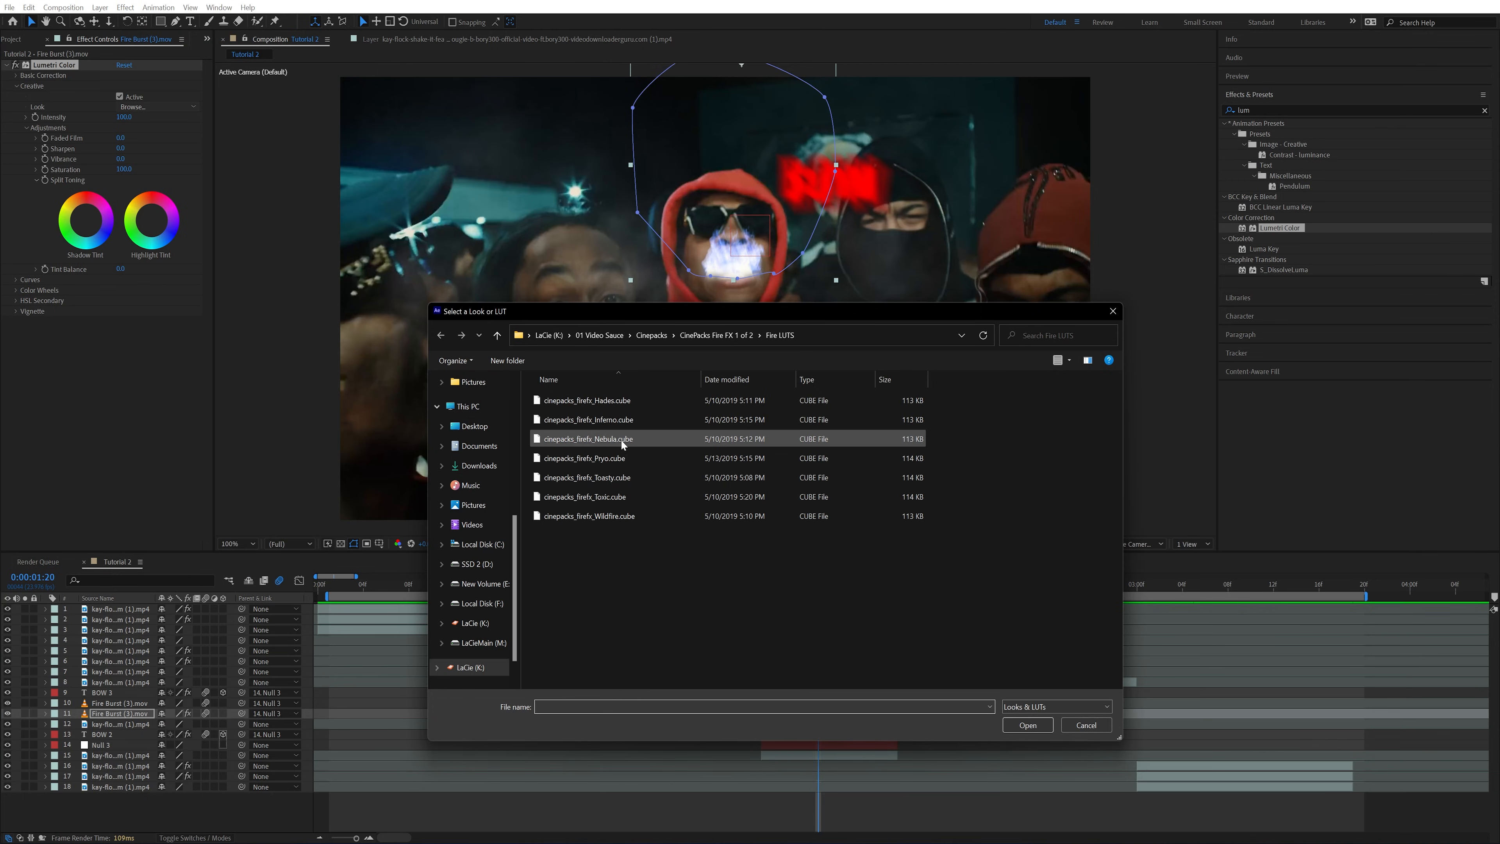
double_click(613, 479)
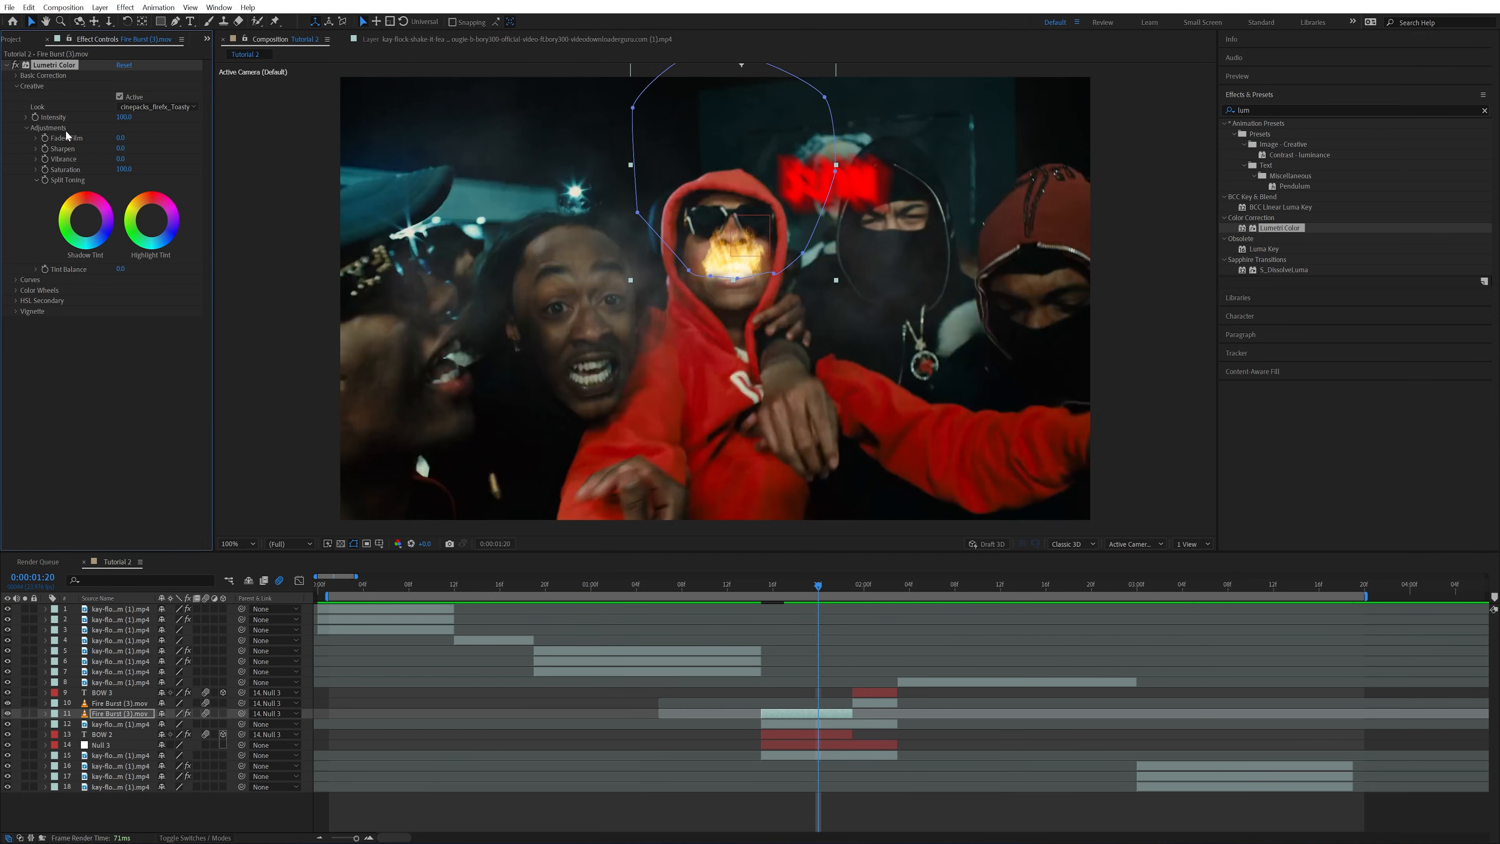
click(876, 706)
drag(813, 585, 887, 603)
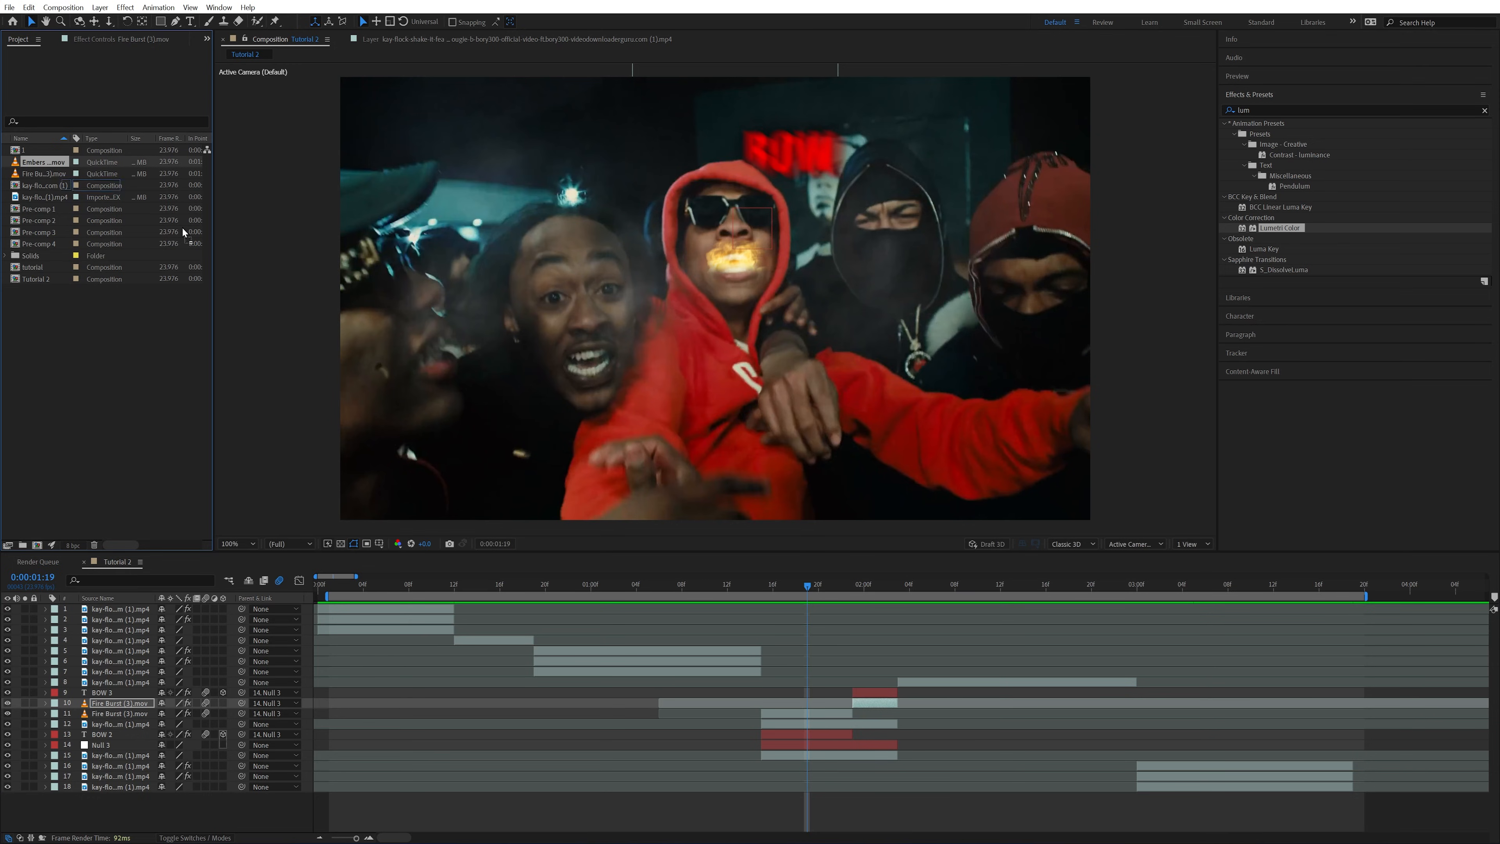
Add the Embers (7).mov clip to the timeline as layer 4 and set its scale to 50%
drag(43, 161, 716, 641)
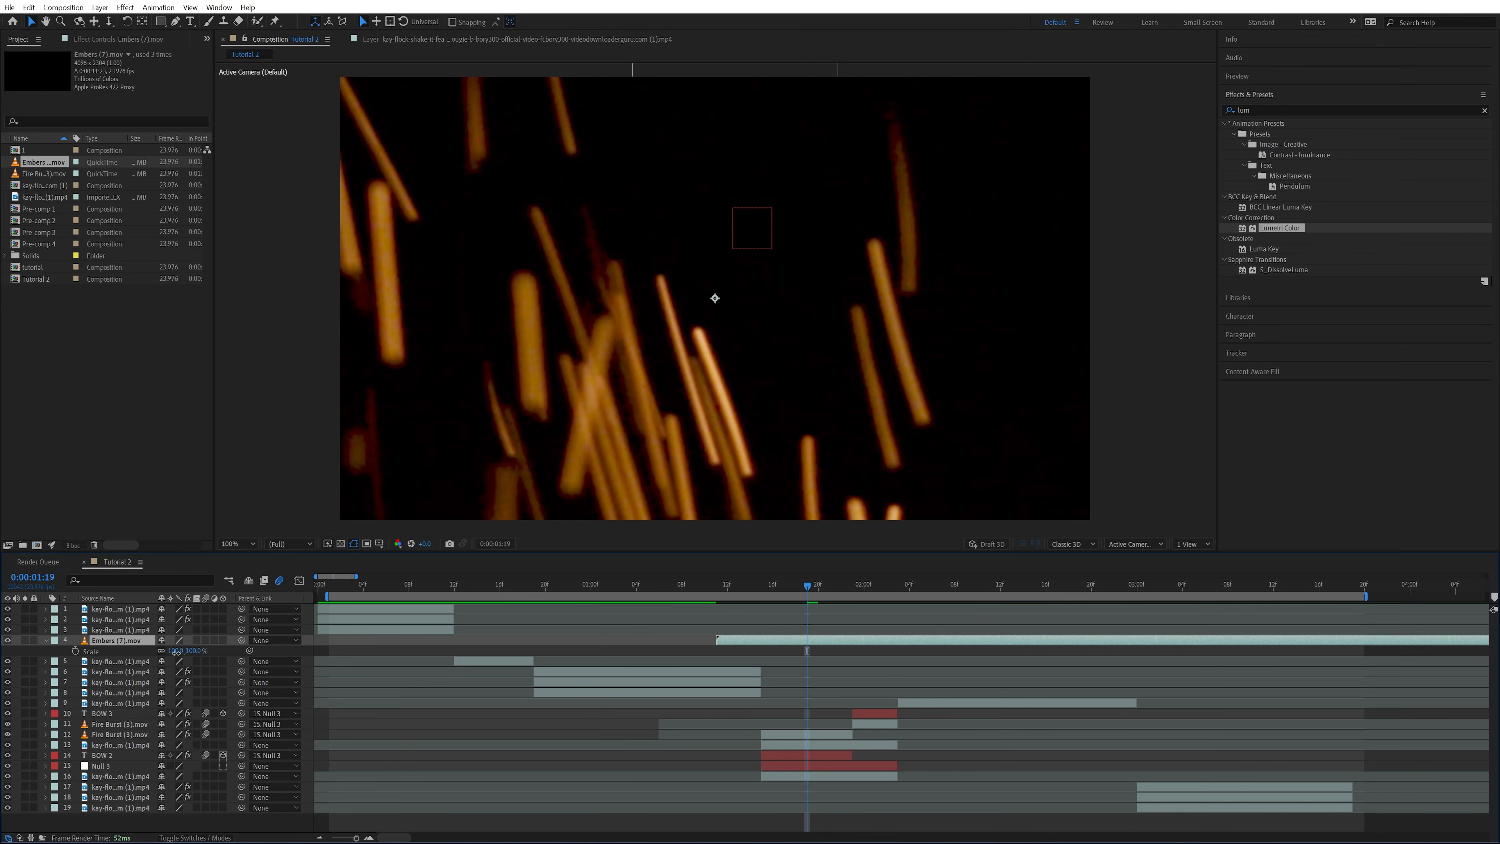
click(176, 651)
text(50)
key(Return)
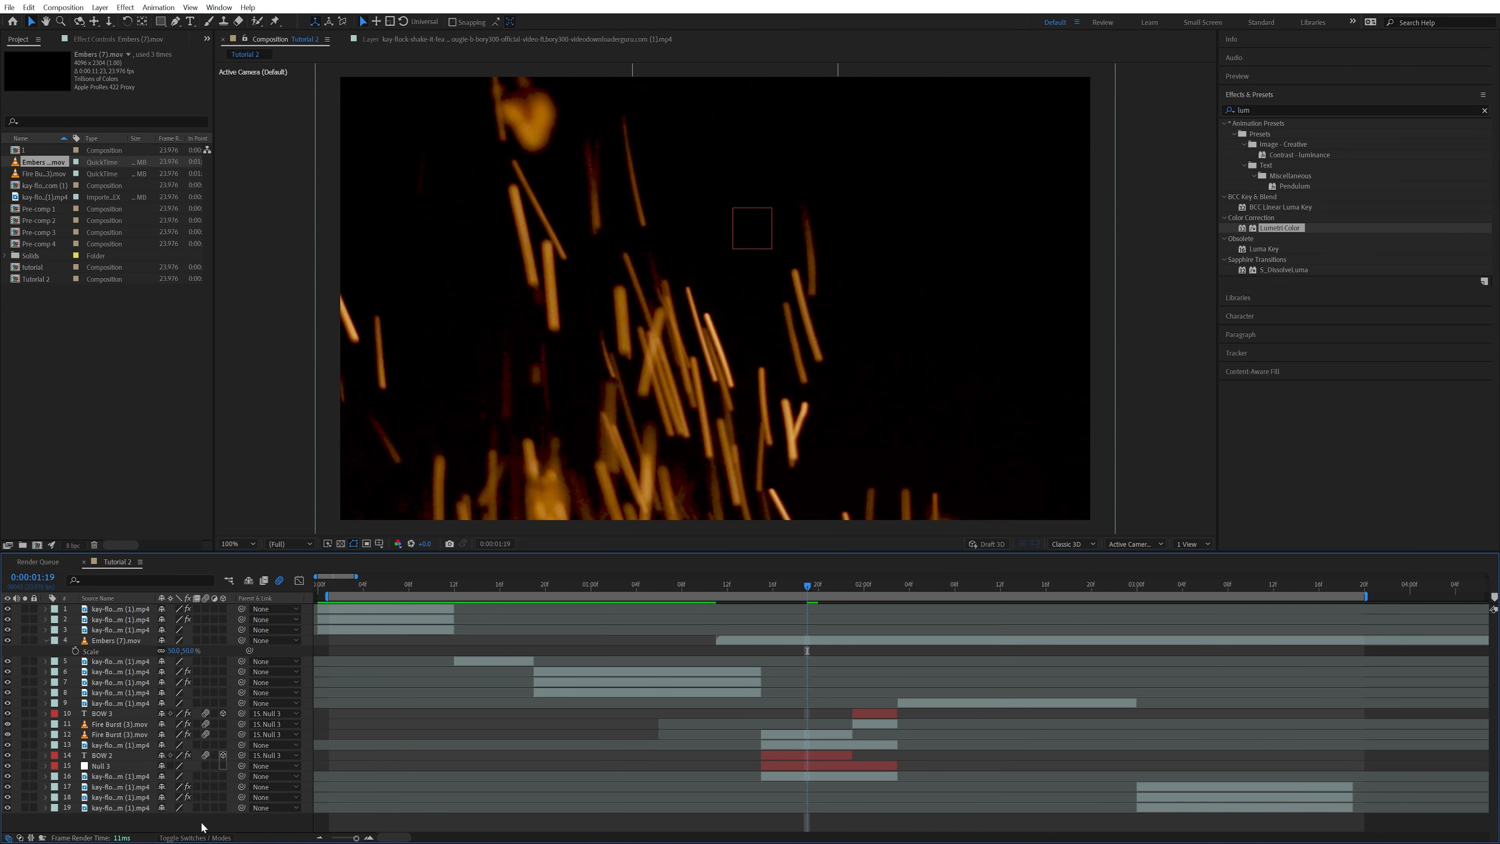
Set the blending mode of the Embers (7).mov layer to Screen
click(195, 837)
click(176, 641)
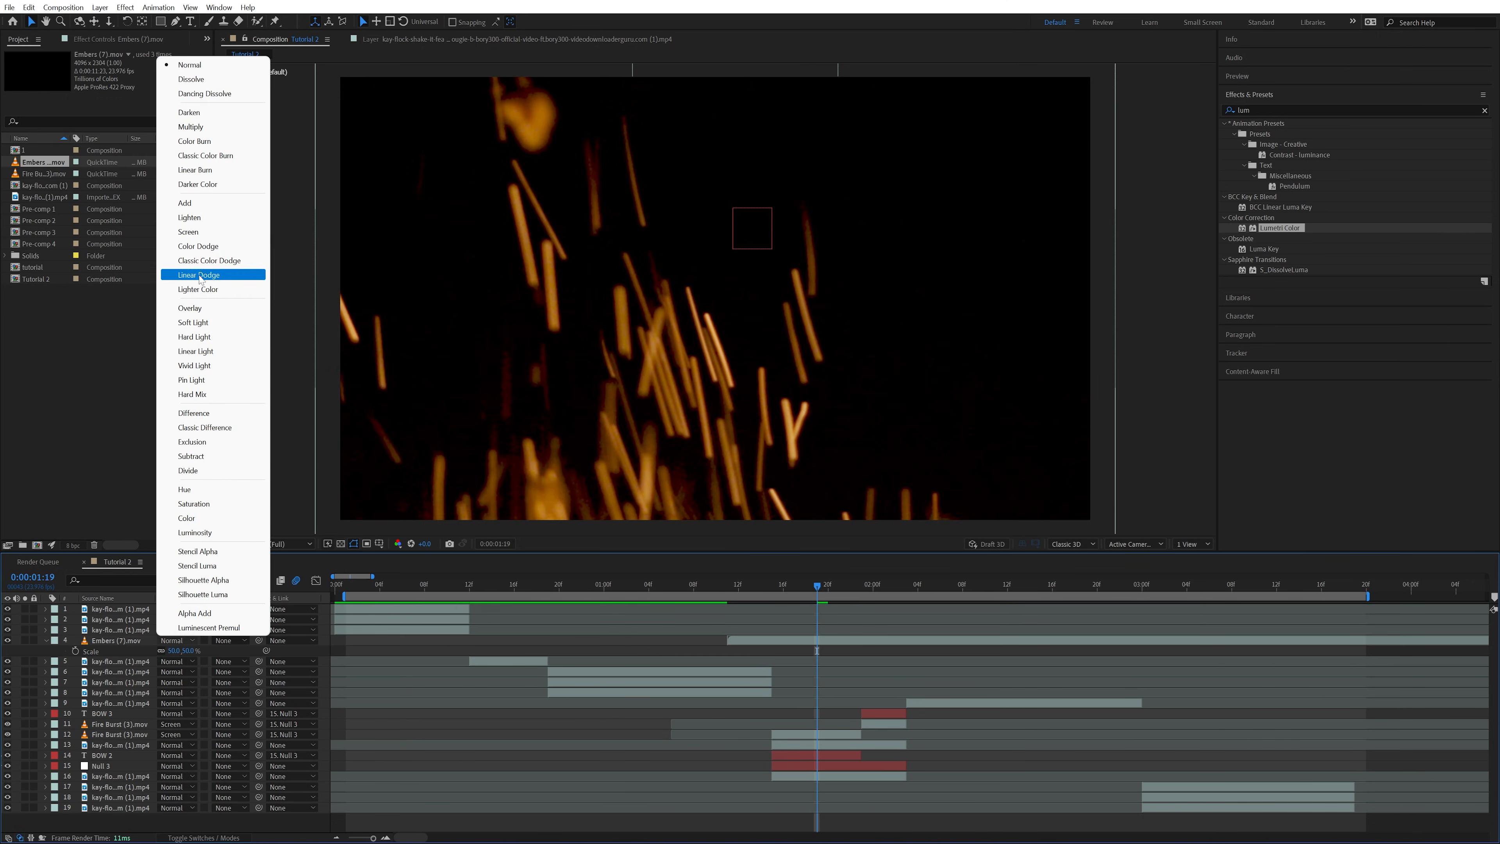
click(192, 235)
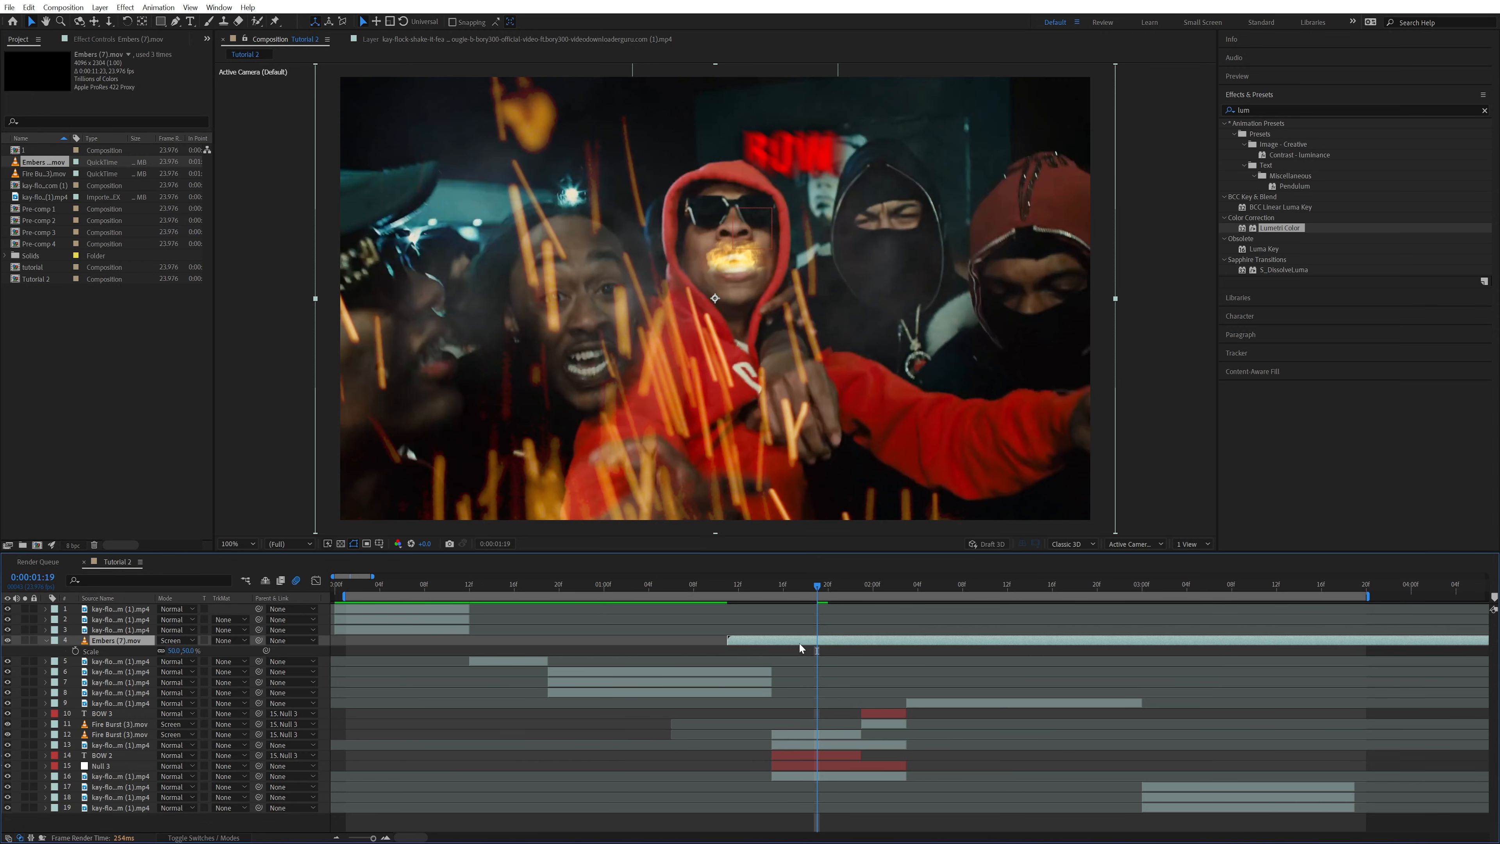
Shift the Embers layer to start with the BOW 2 shot, preview it, and trim its end at 0:00:02:16
drag(799, 642, 847, 645)
click(895, 588)
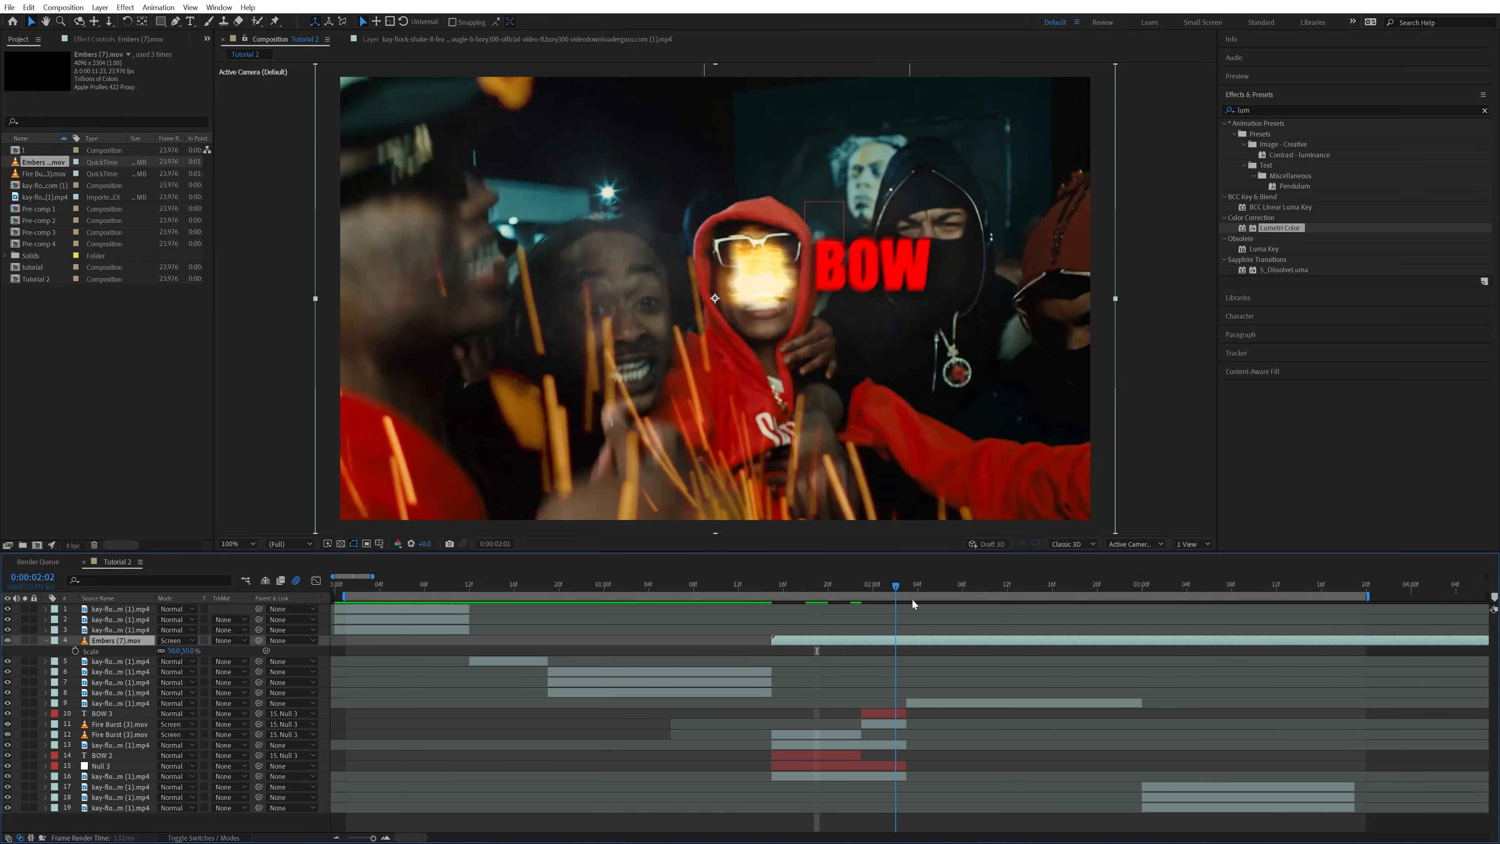
key(space)
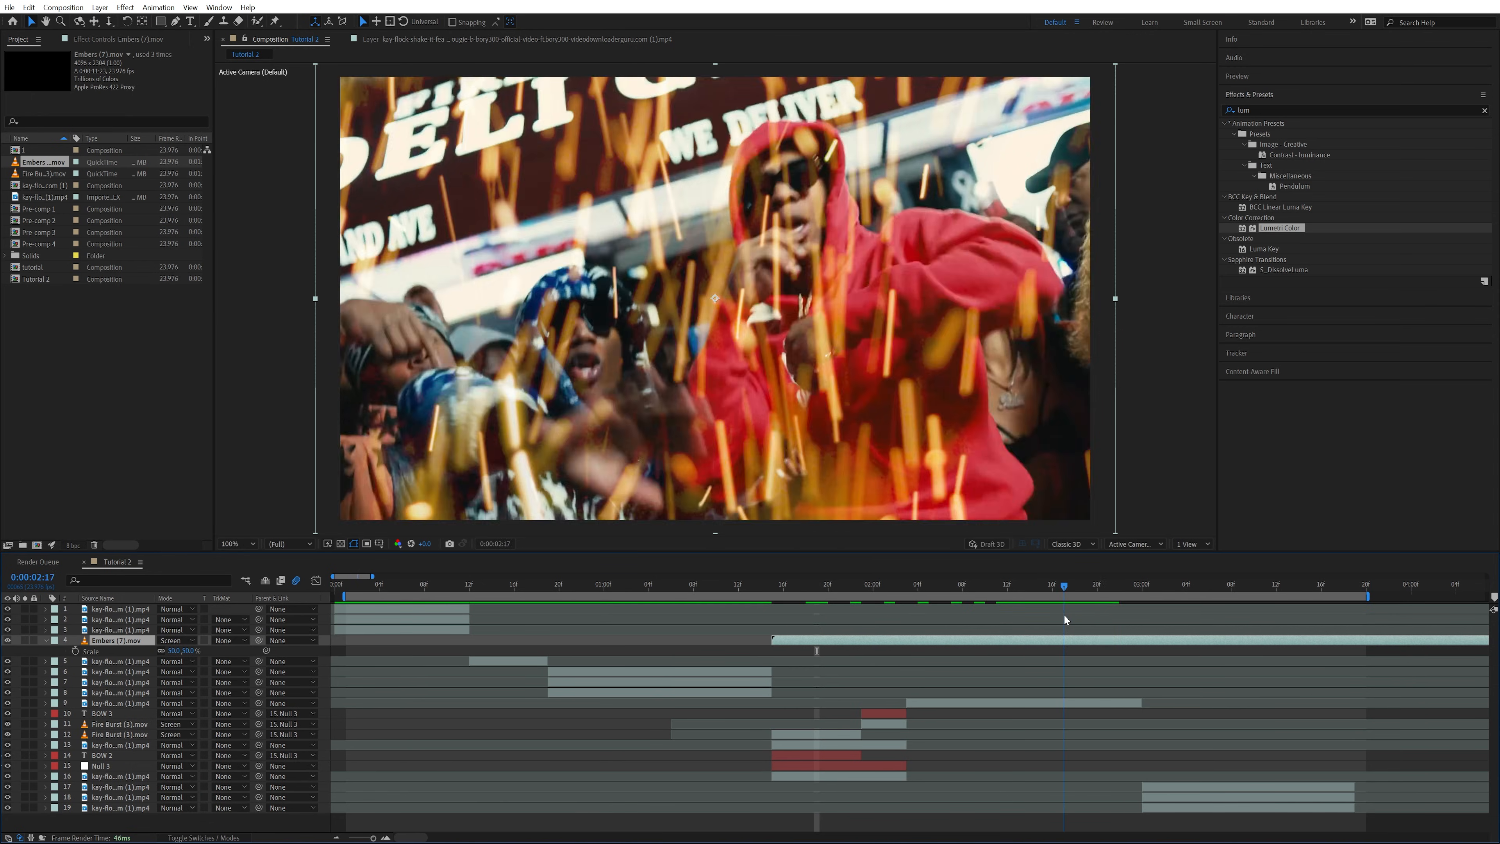
key(space)
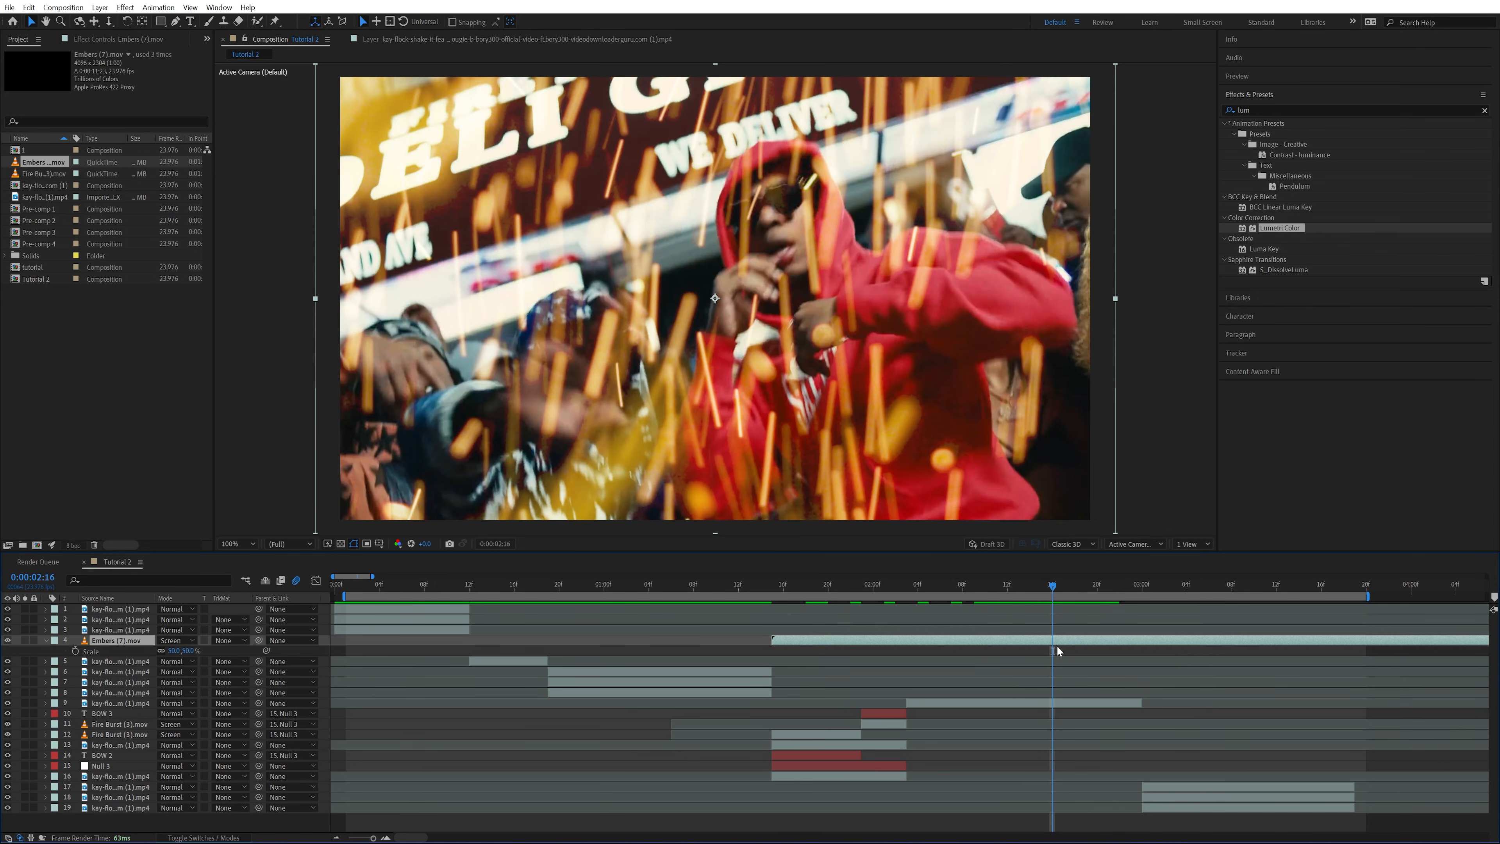
key(alt+bracketright)
Fade out the Embers layer with opacity keyframes, raised at 0:00:02:12 and 0% at 0:00:02:16, and scrub back through the shot
key(t)
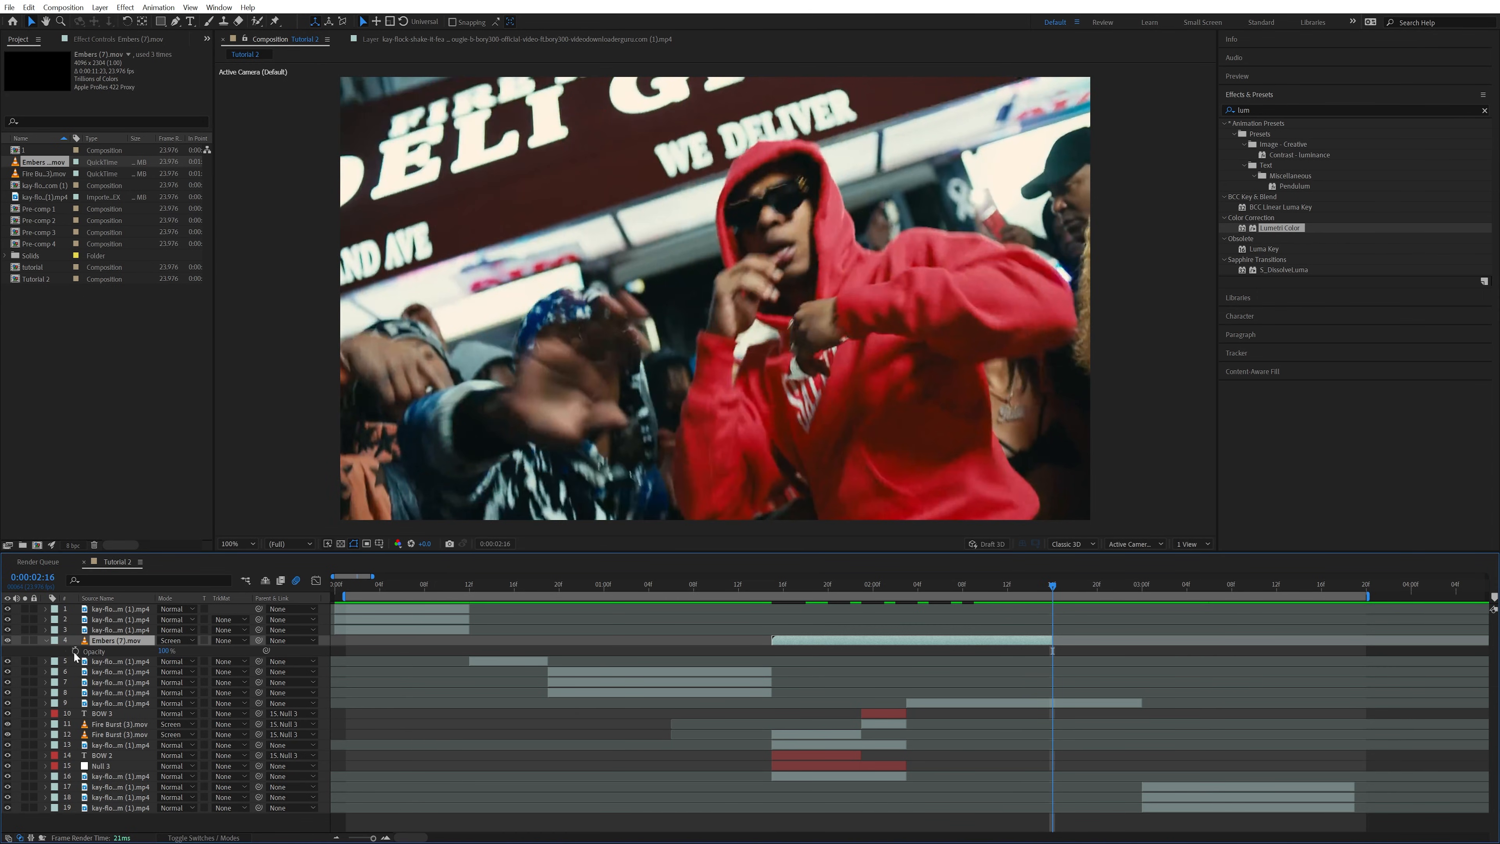
click(75, 651)
drag(163, 651, 138, 650)
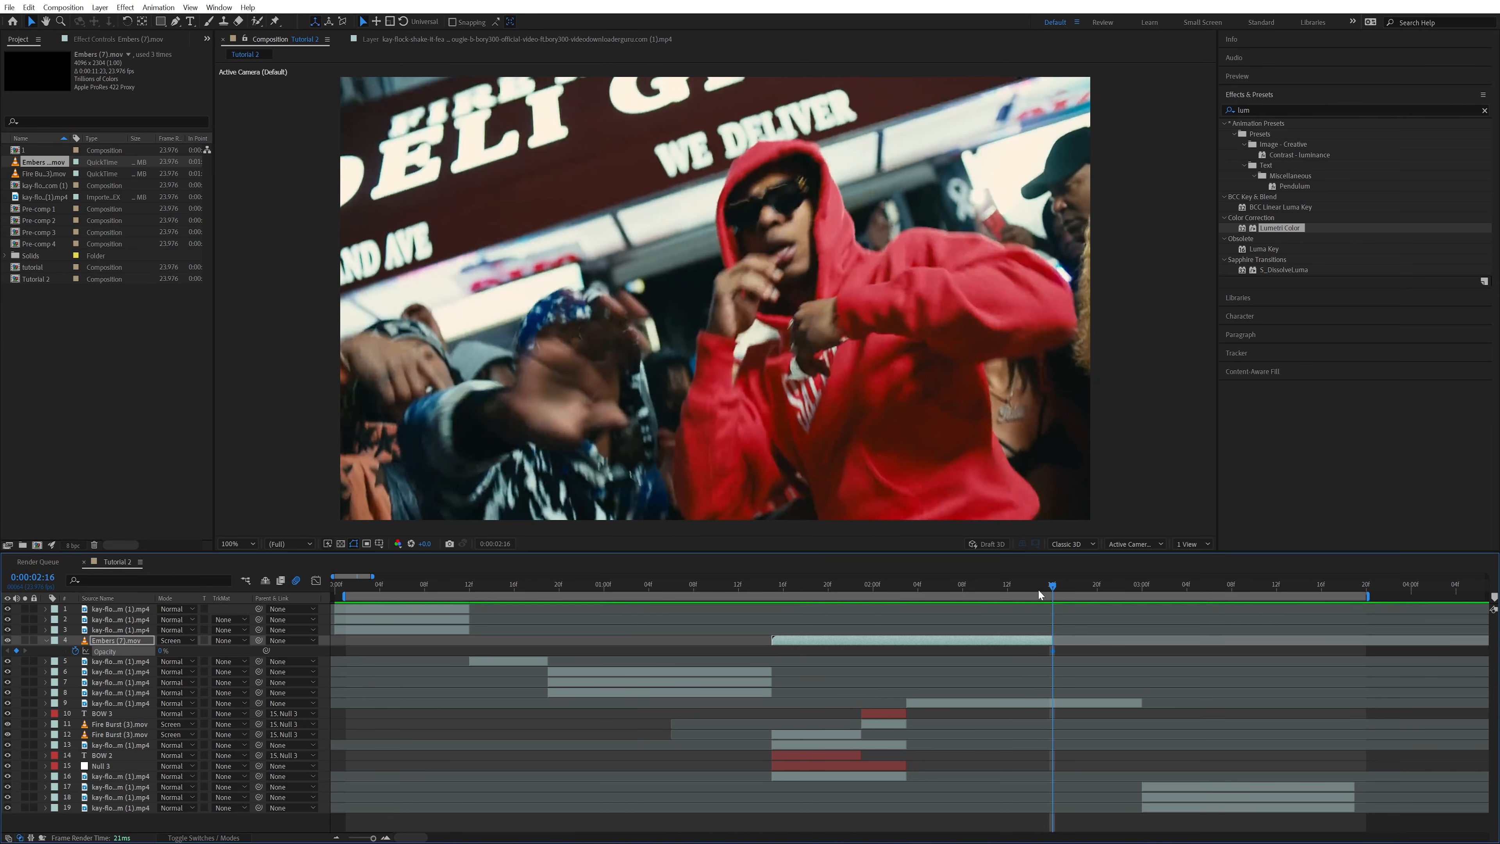
click(1291, 77)
click(1268, 95)
click(1269, 94)
click(1268, 95)
click(1268, 95)
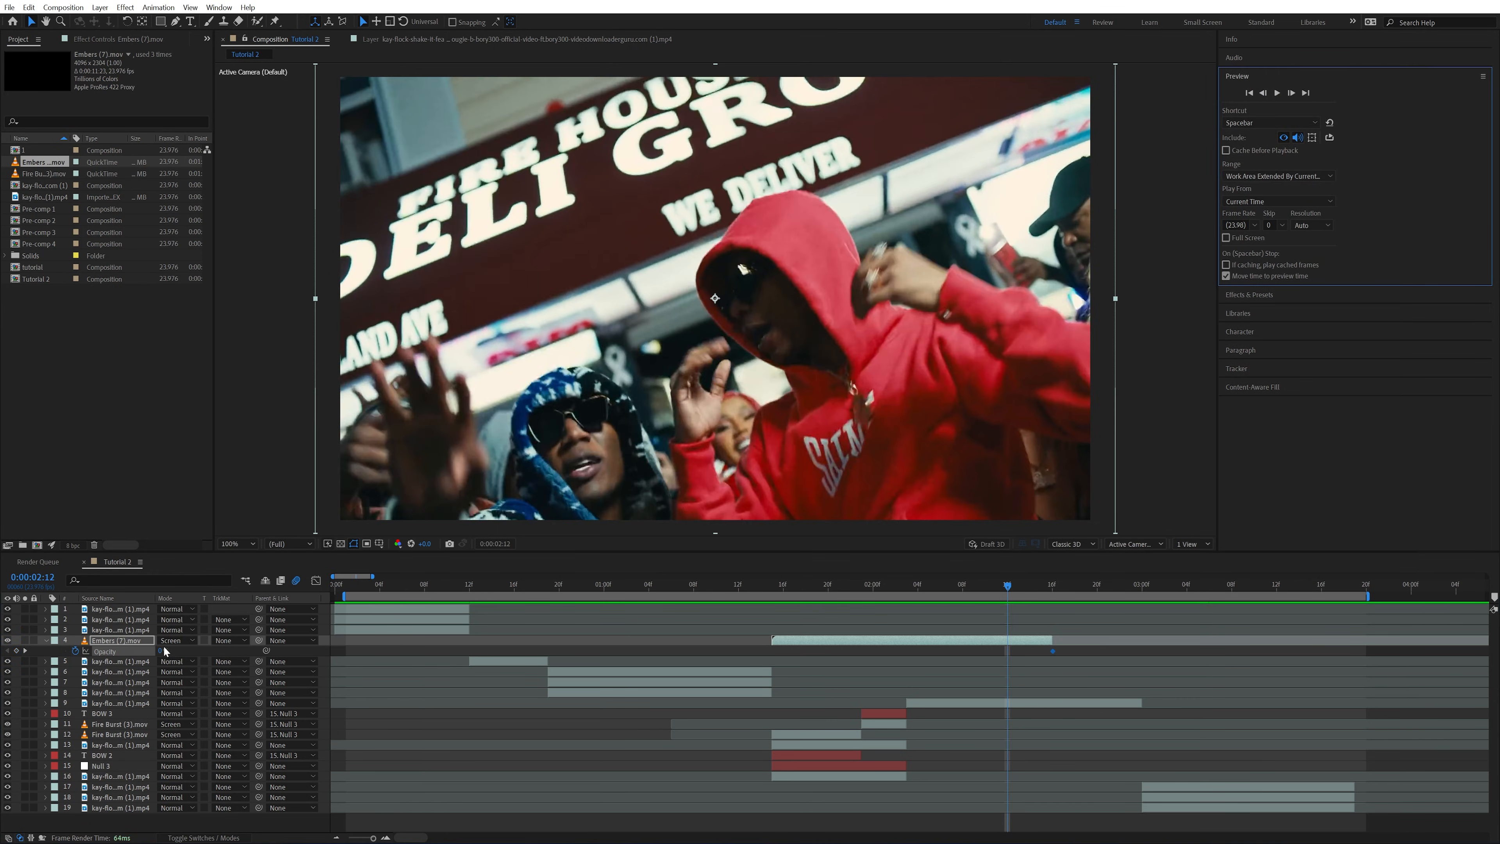
drag(204, 648, 257, 648)
drag(1053, 591, 817, 599)
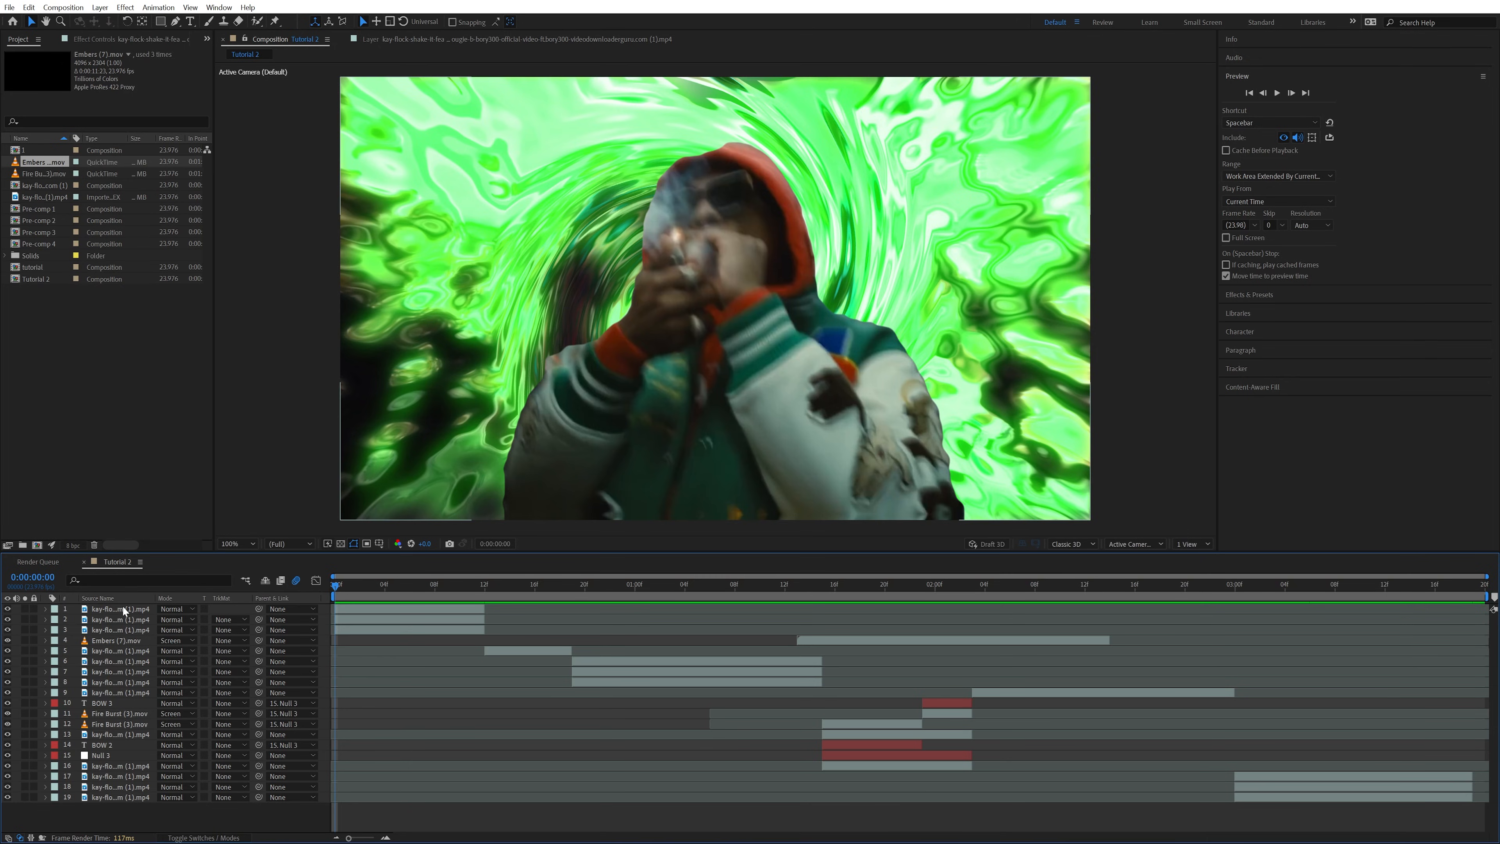
Pre-compose all 19 timeline layers into a new composition named All, moving all attributes into it
click(123, 609)
shift+click(105, 796)
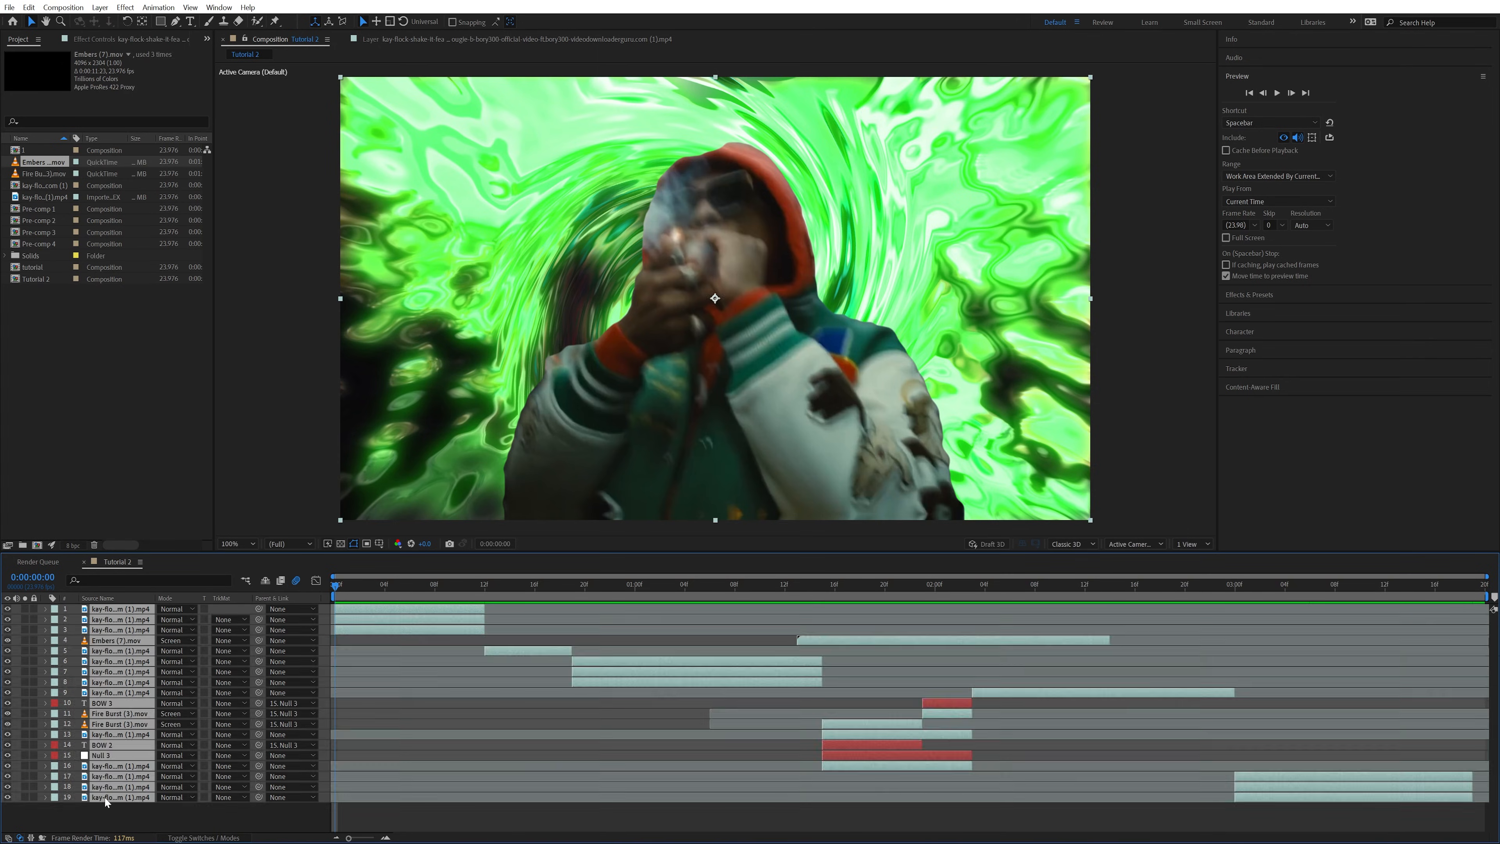
right_click(107, 632)
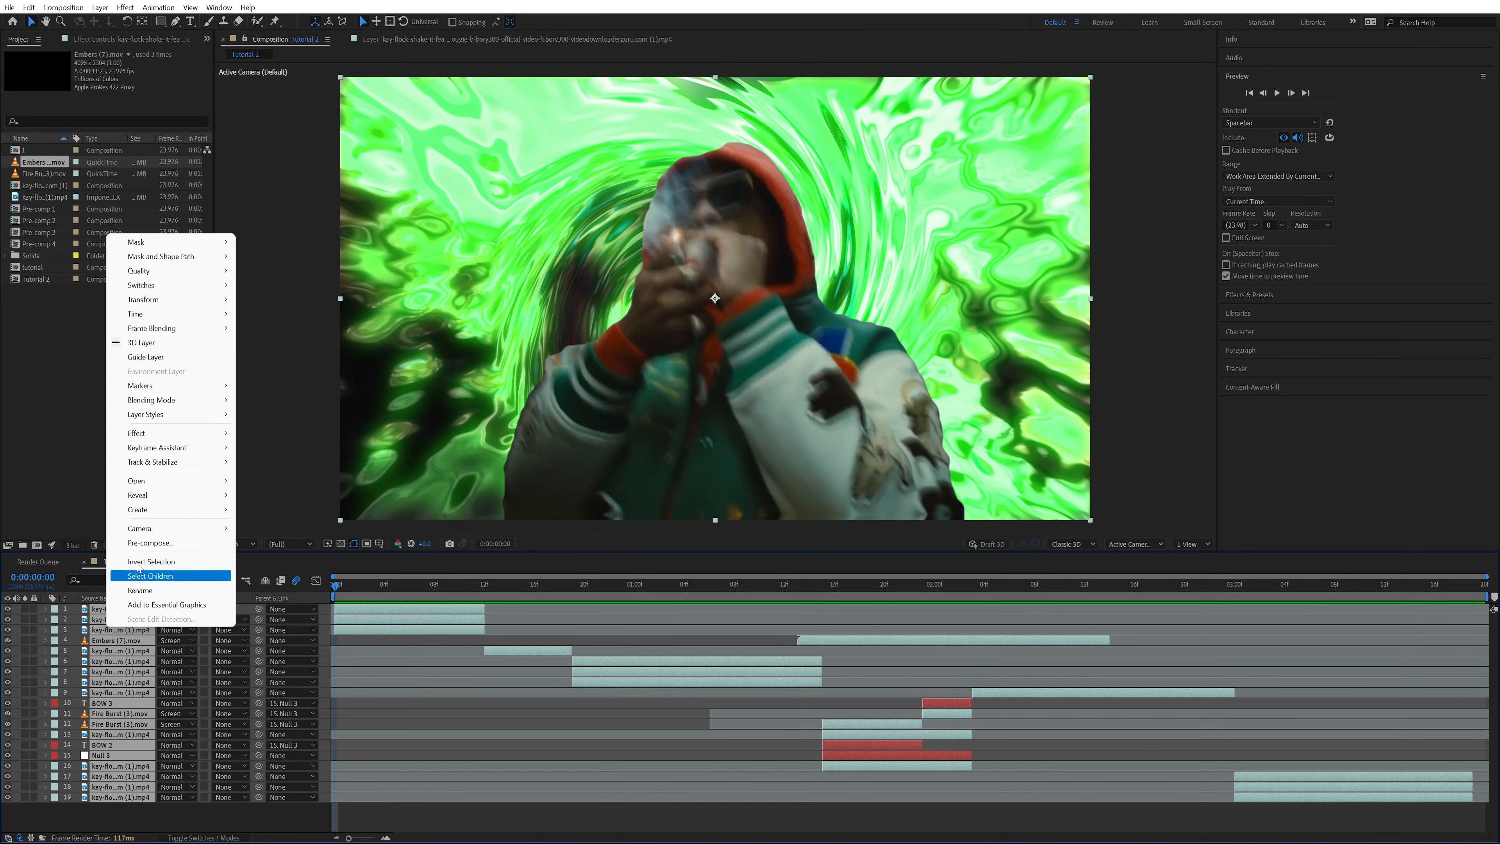
click(166, 544)
text(All)
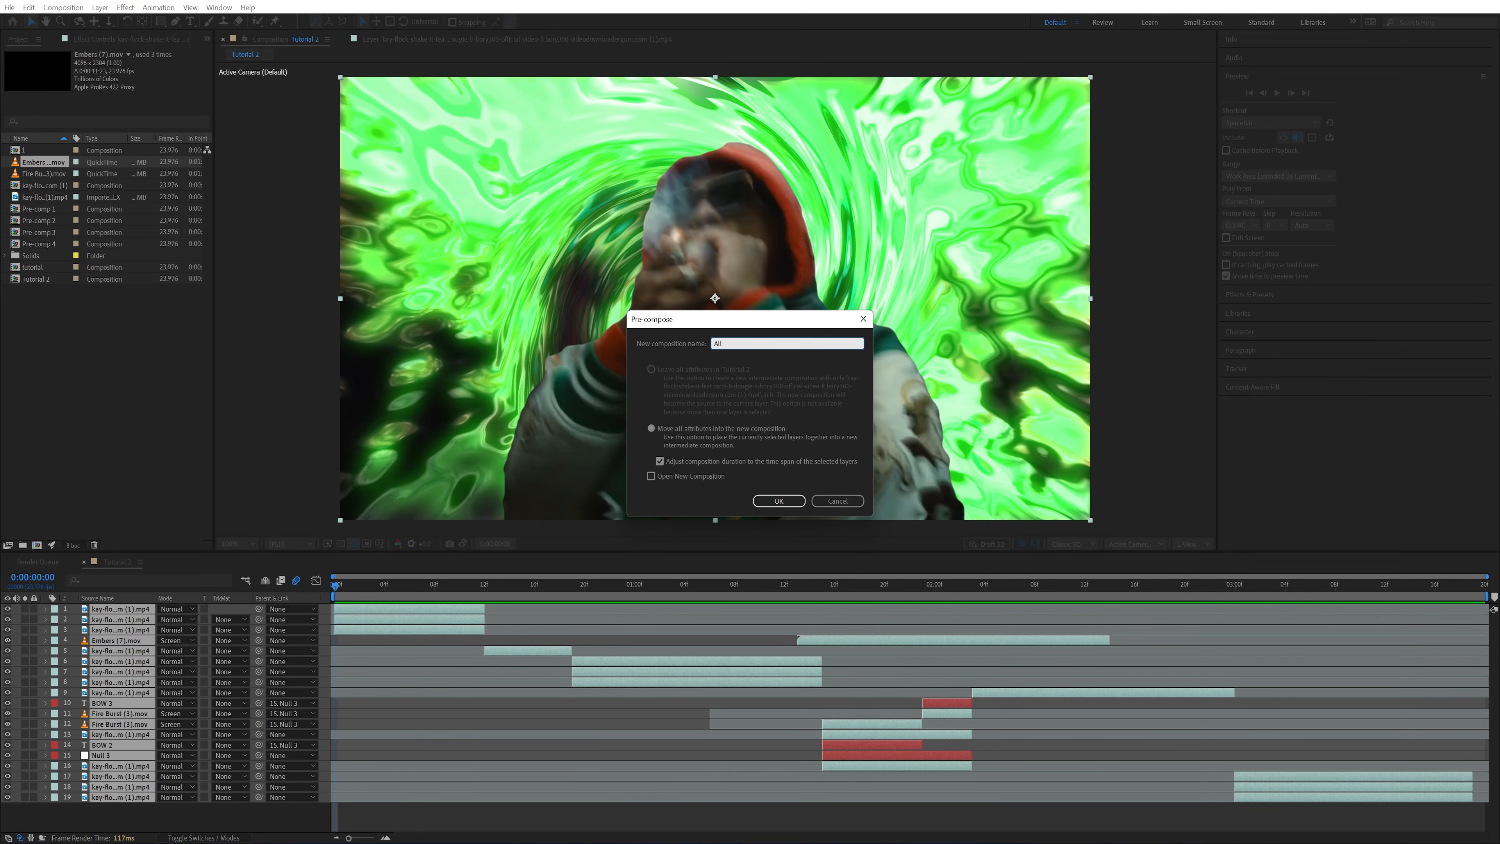
key(Return)
Apply the RSMB motion blur effect to the All pre-comp and play back the result
click(1249, 294)
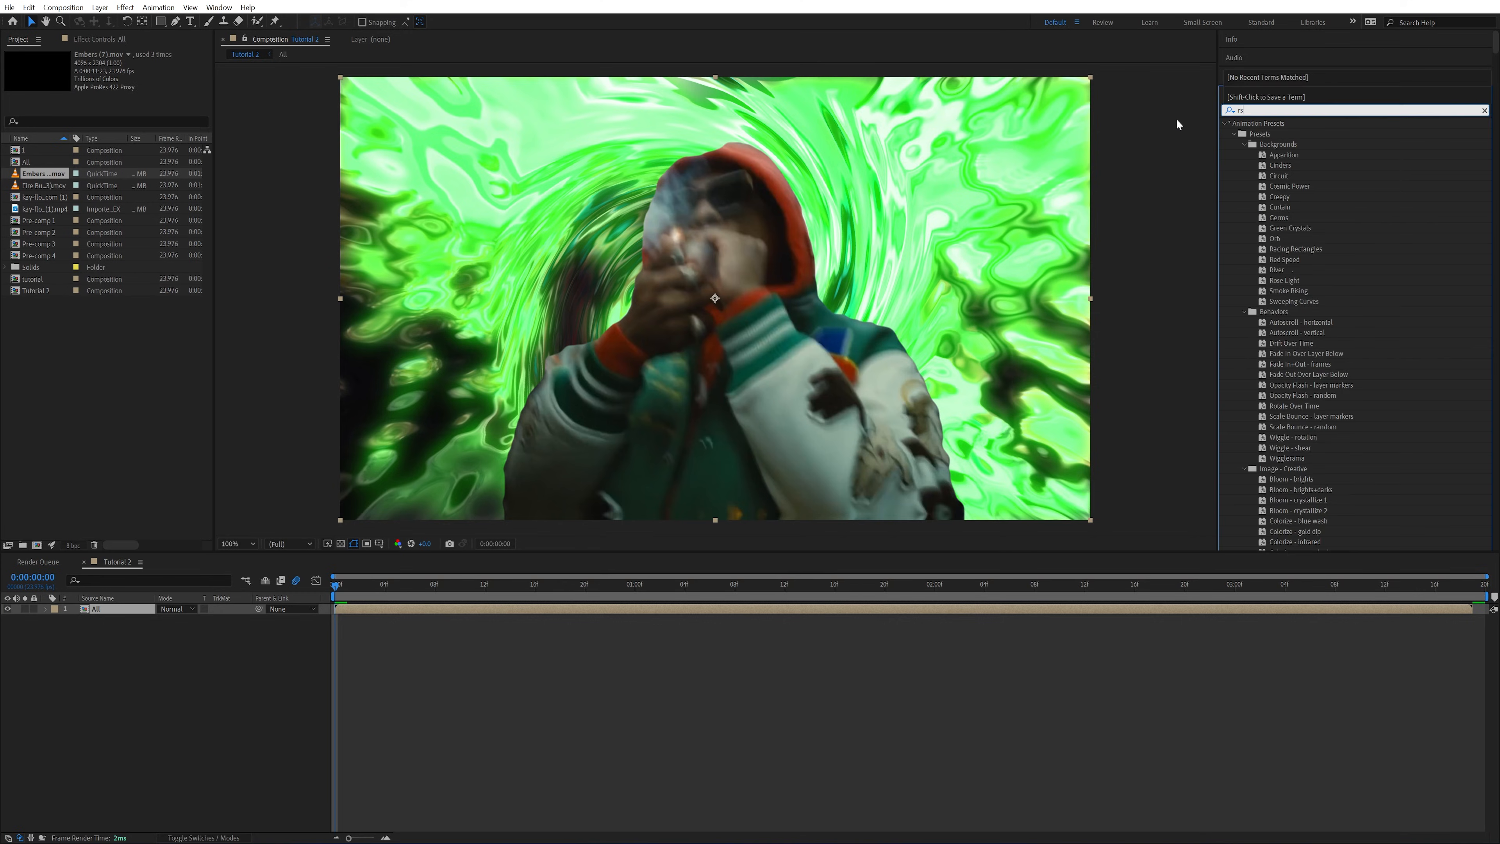
text(rsm)
drag(1259, 134, 429, 607)
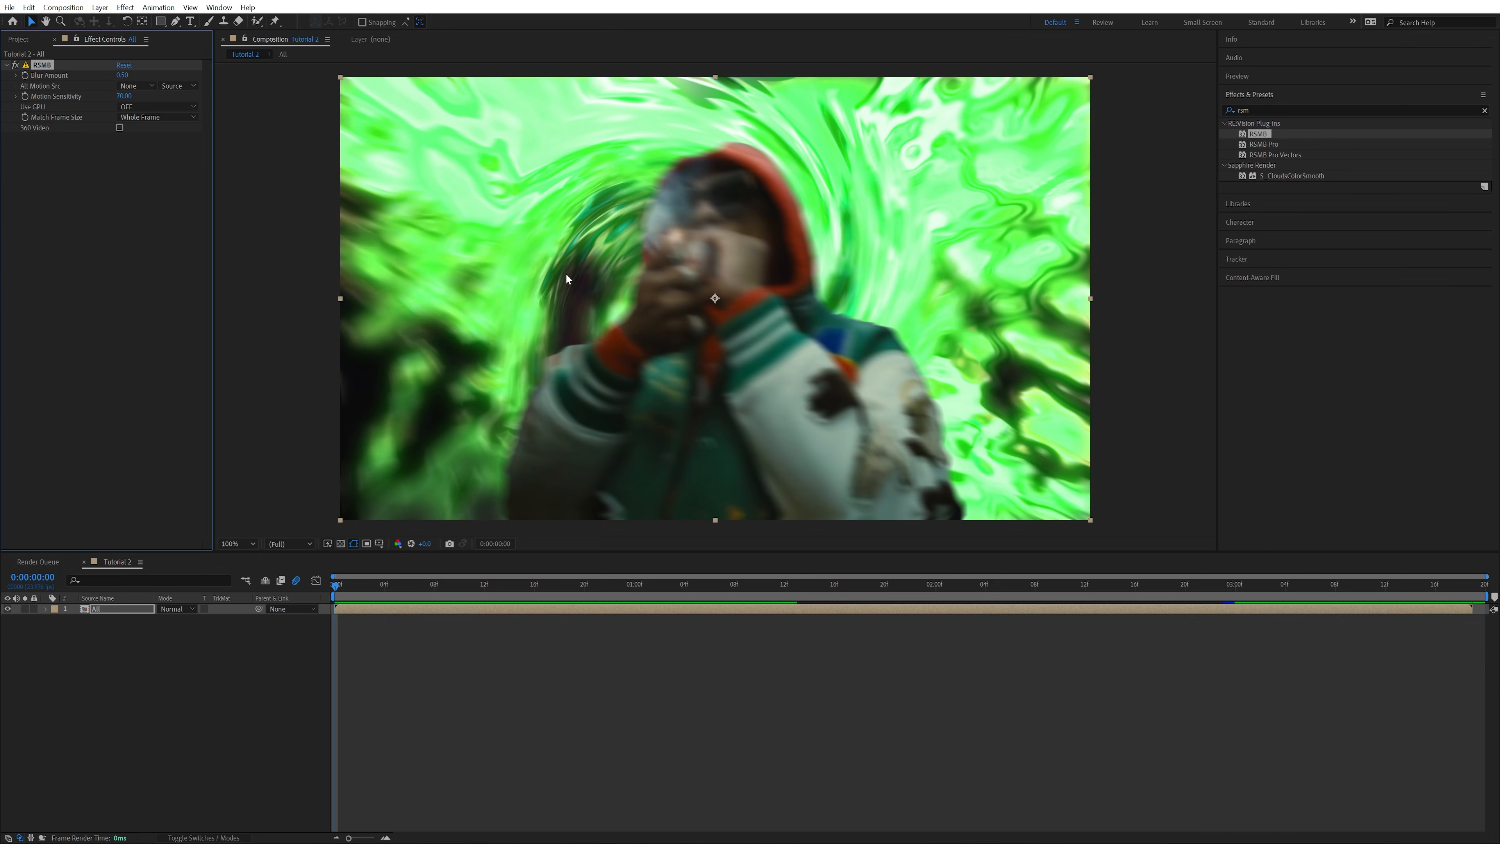
key(space)
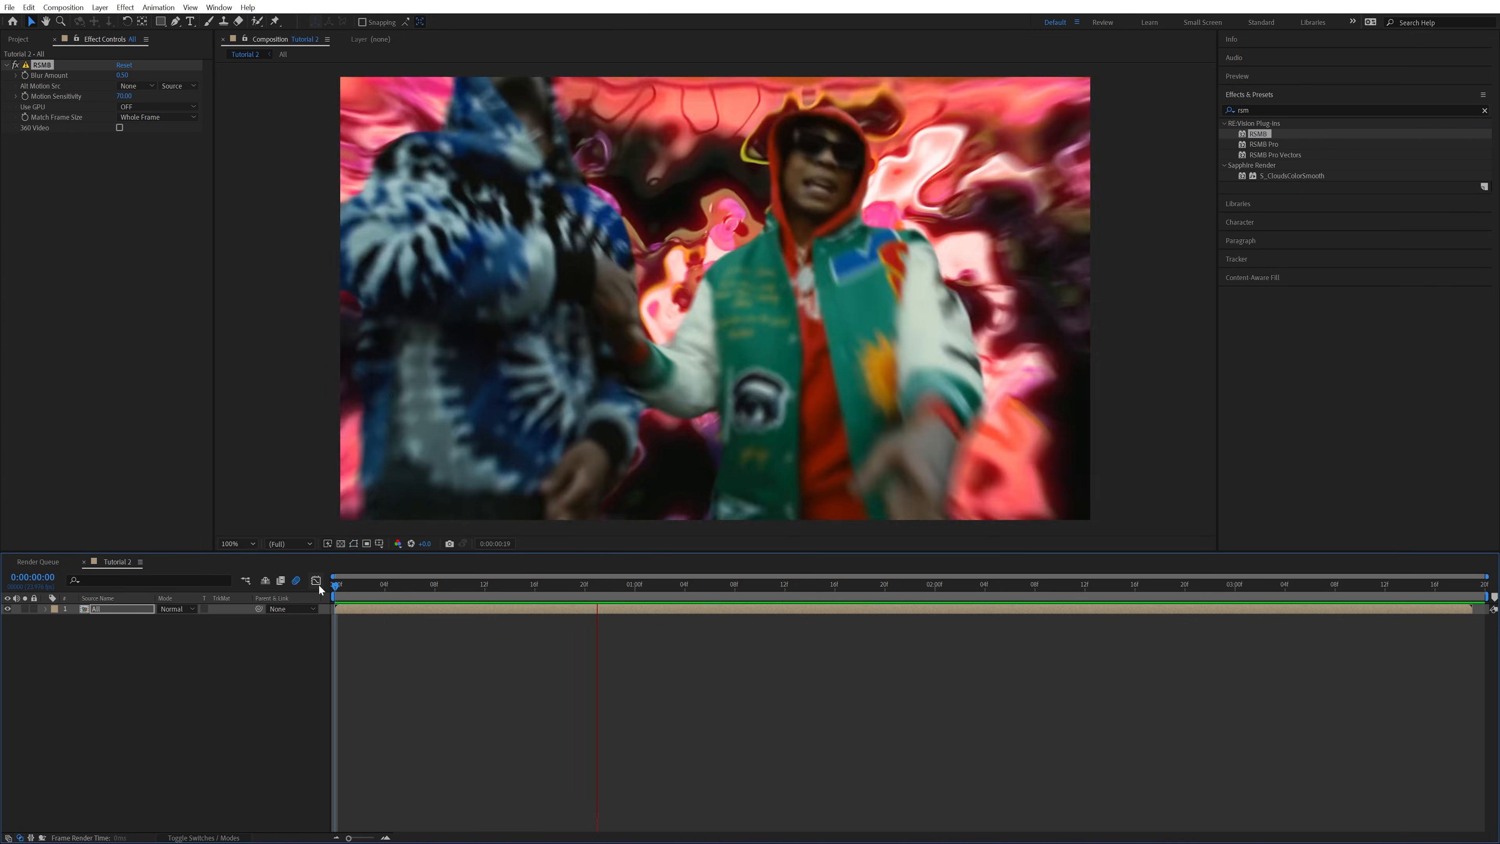